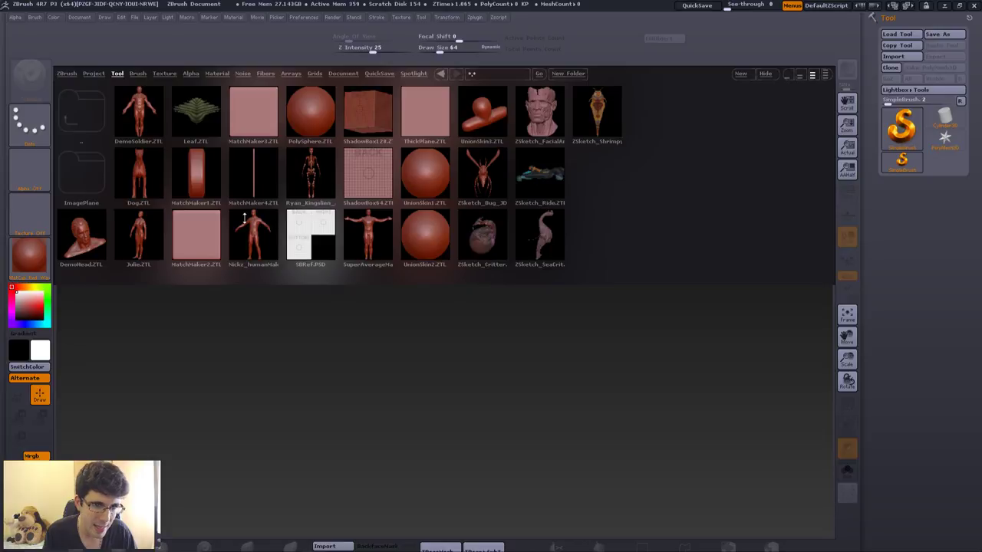
Load the average human male ZTL in Edit mode with MatCap Gray, centred on the canvas.
double_click(279, 256)
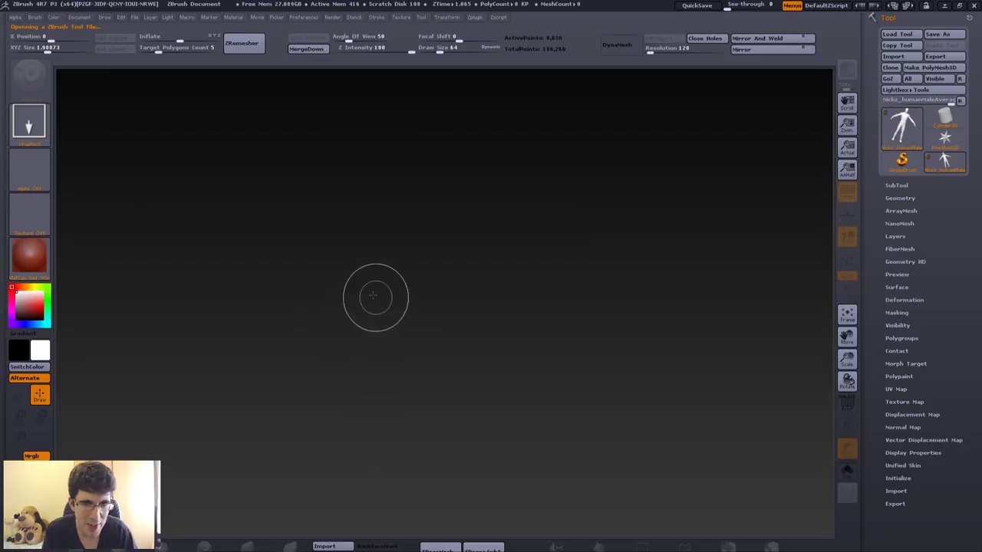
drag(300, 297, 294, 394)
key(t)
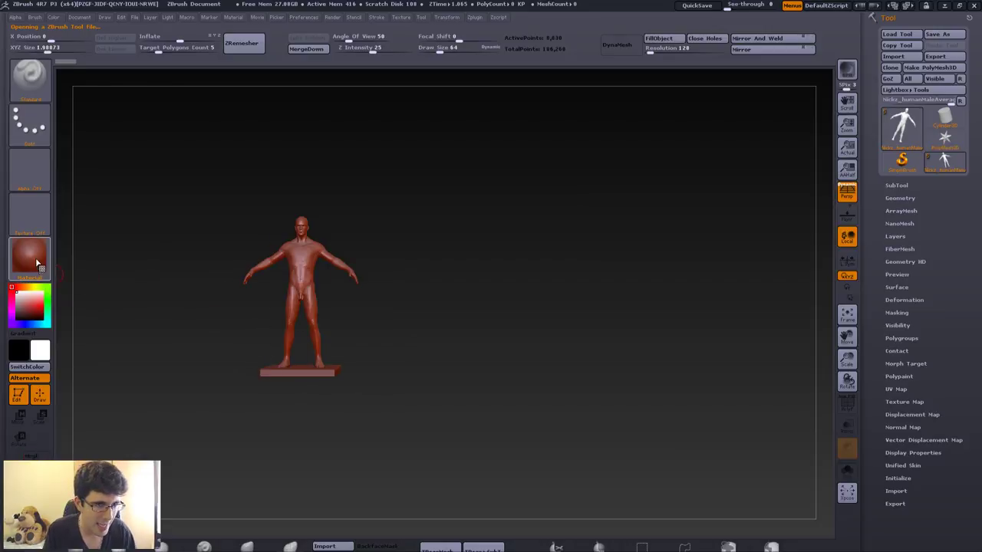
click(35, 258)
click(430, 305)
mouse_move(329, 284)
alt+mouse_down()
mouse_move(502, 244)
mouse_move(673, 237)
alt+mouse_up()
Delete the skull subtool from the subtool list.
click(921, 184)
click(916, 221)
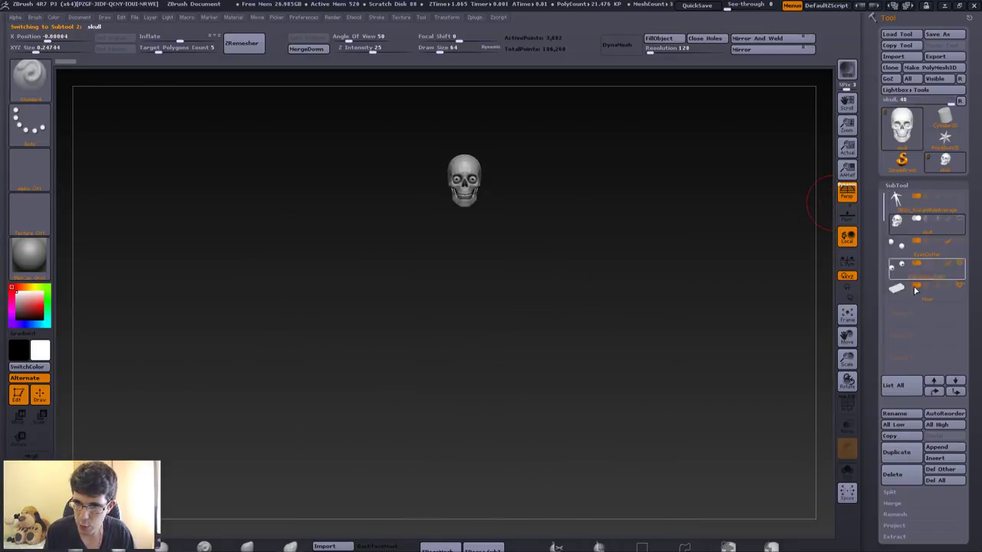
click(899, 474)
click(788, 501)
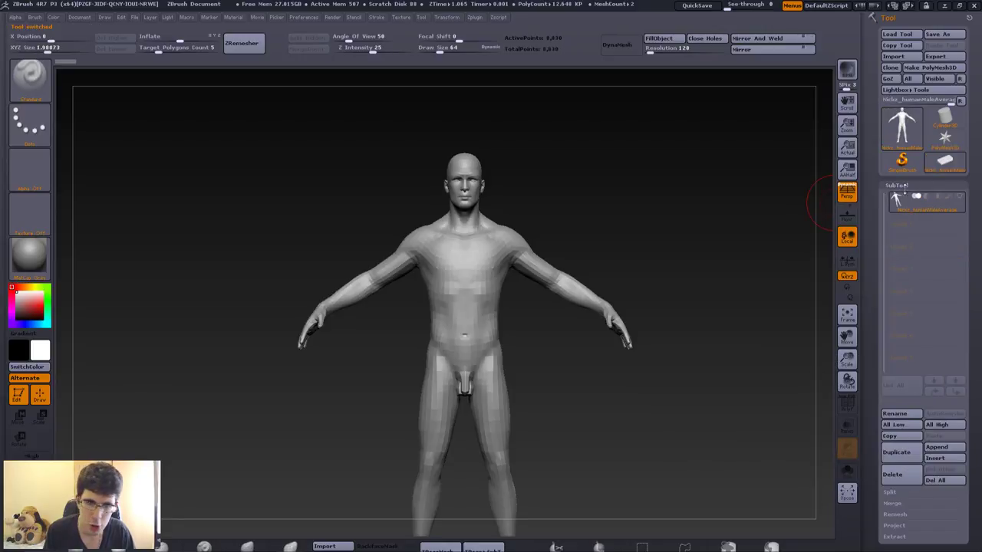
drag(515, 273, 530, 202)
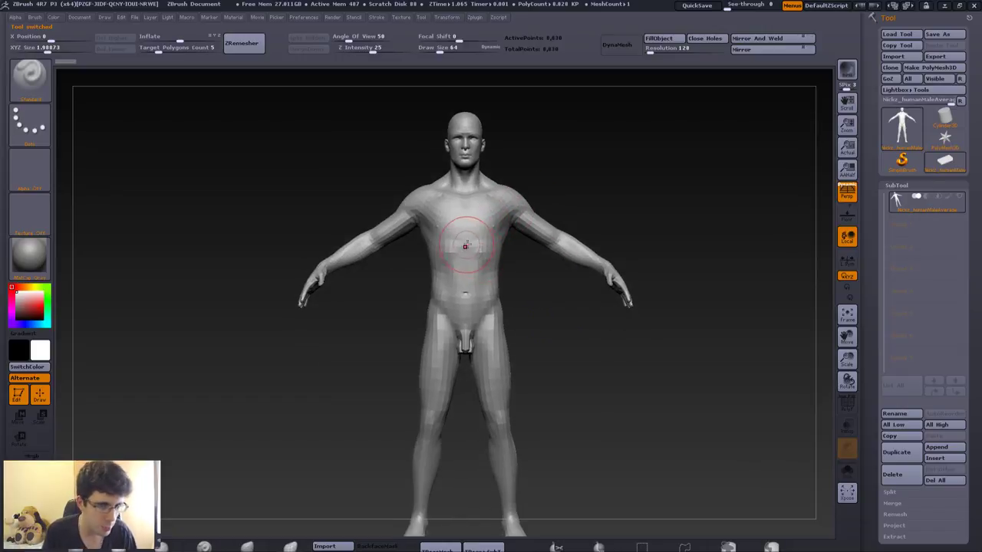
mouse_move(471, 241)
mouse_down()
mouse_move(532, 219)
mouse_move(484, 275)
mouse_up()
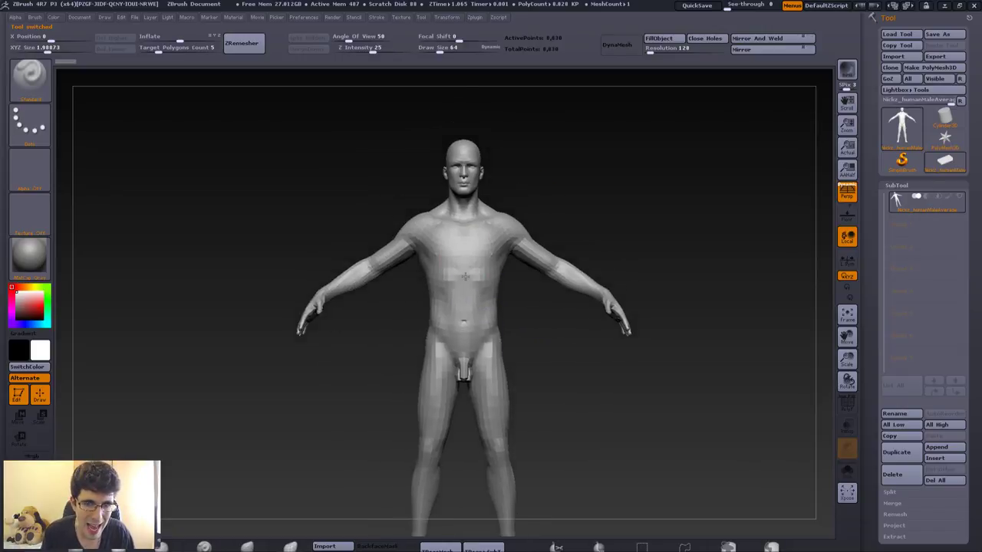
key(f)
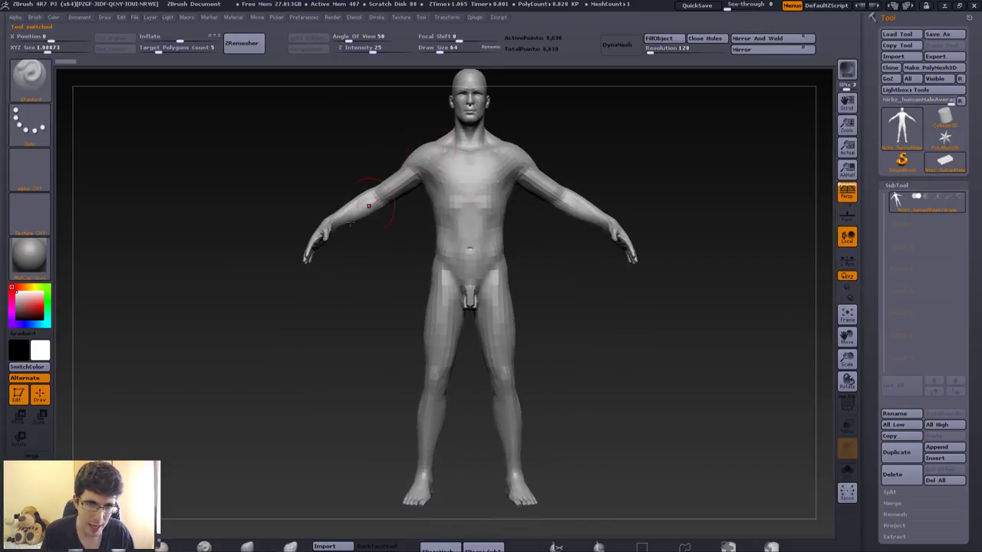
alt+drag(475, 128, 484, 252)
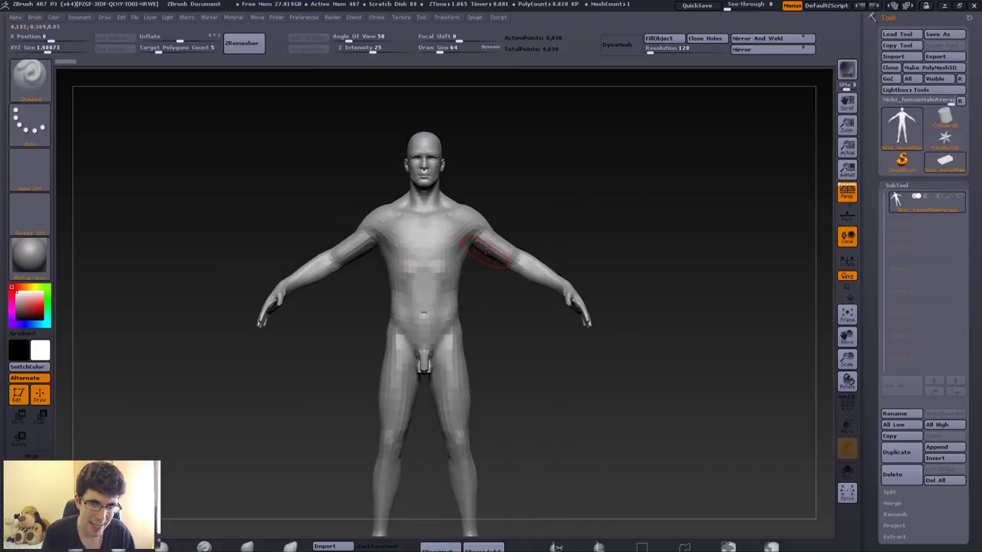
mouse_move(363, 388)
alt+mouse_down()
mouse_move(434, 248)
mouse_move(395, 156)
alt+mouse_up()
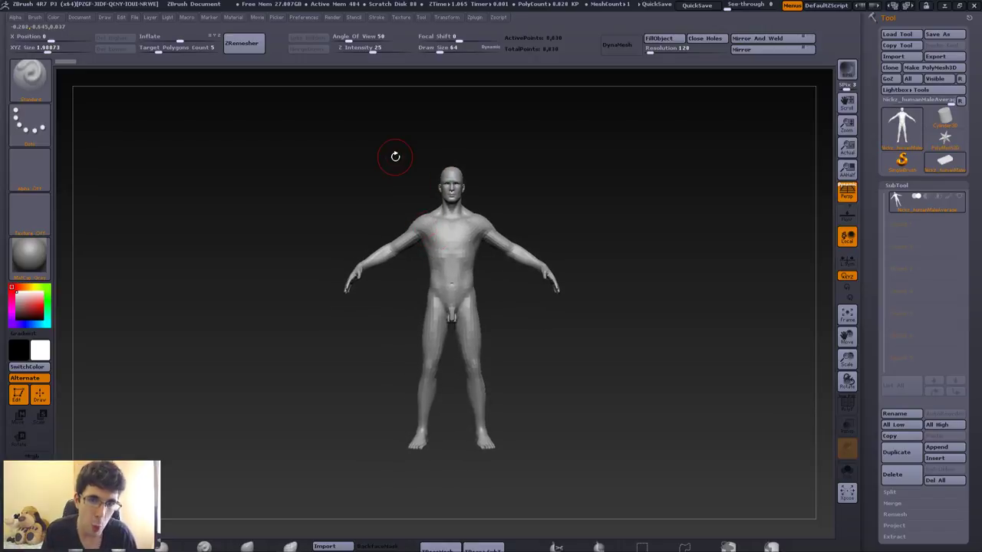
alt+drag(466, 359, 429, 181)
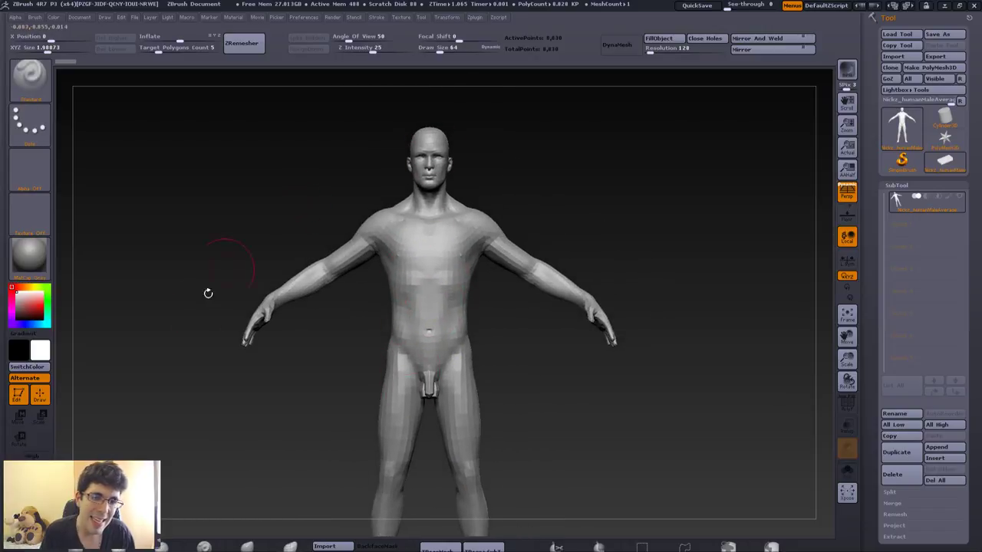
mouse_move(427, 263)
mouse_down()
mouse_move(369, 212)
mouse_move(447, 195)
mouse_up()
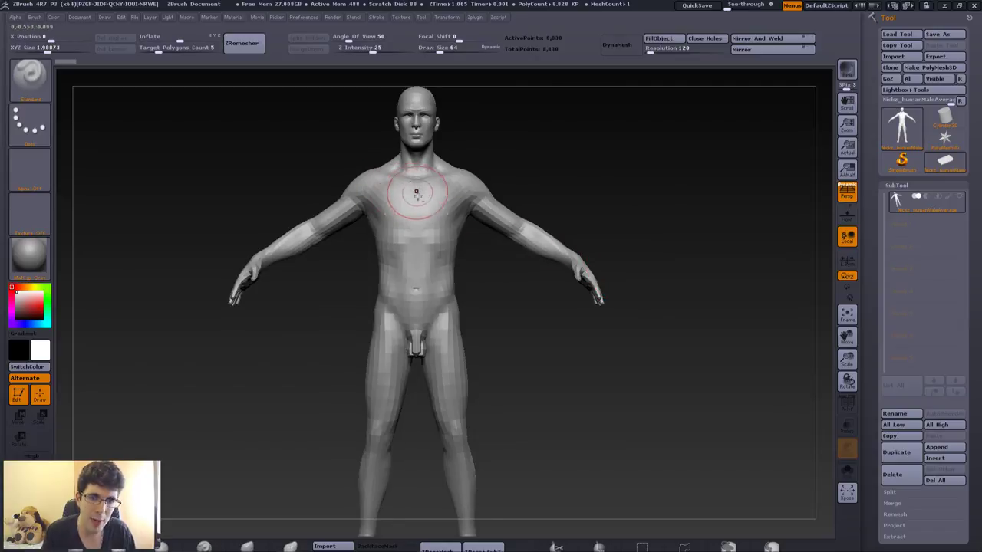
mouse_move(408, 191)
alt+mouse_down()
mouse_move(418, 243)
mouse_move(352, 219)
alt+mouse_up()
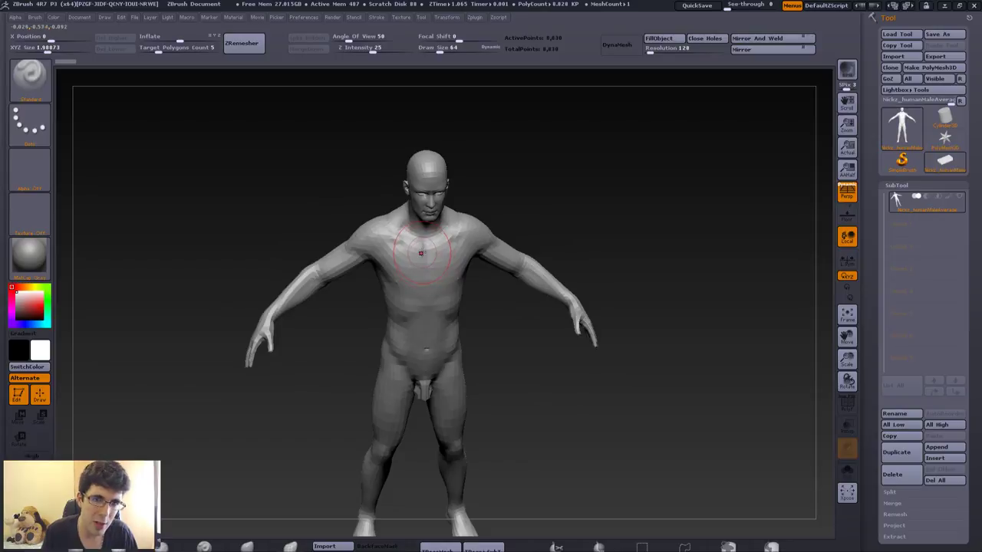
drag(430, 253, 485, 223)
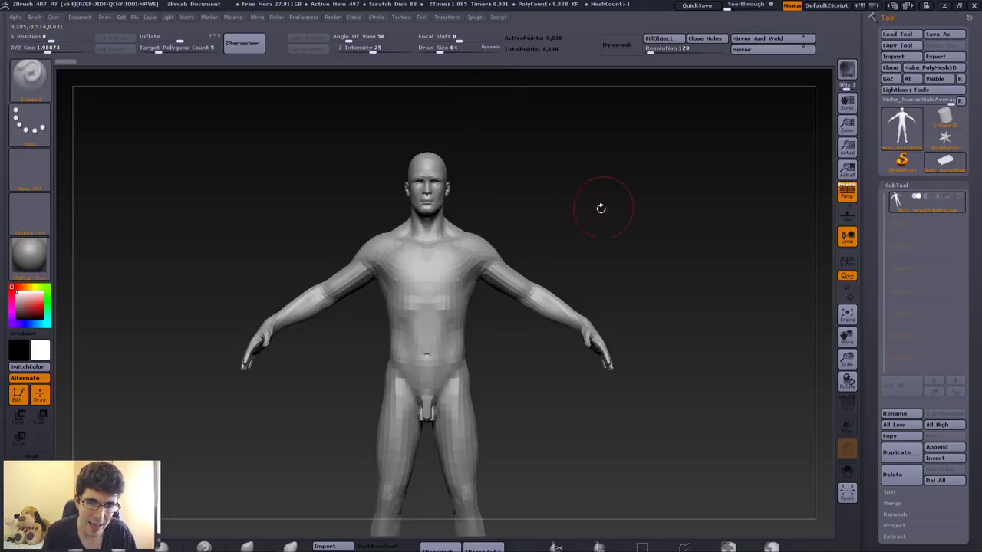
drag(600, 208, 410, 230)
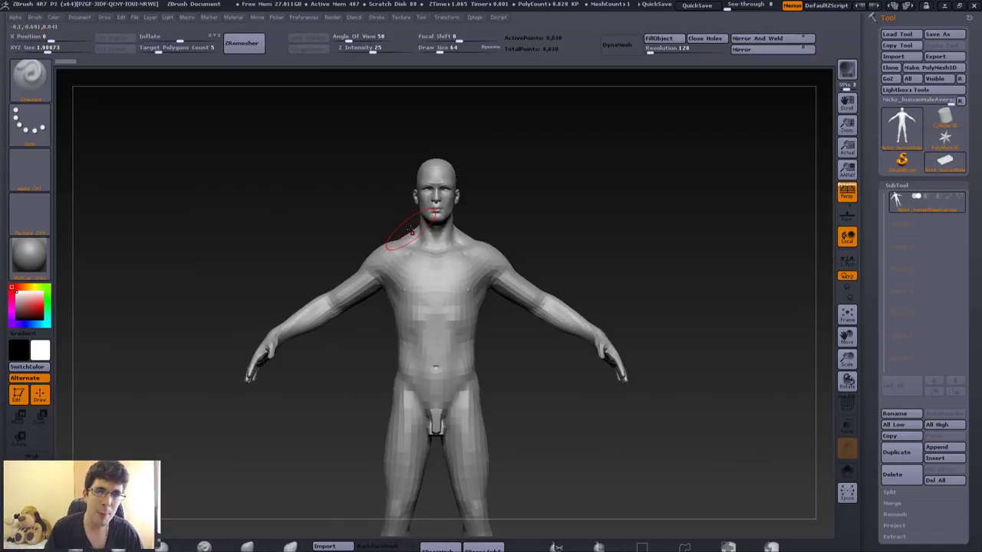
mouse_move(554, 217)
alt+mouse_down()
mouse_move(541, 195)
mouse_move(445, 226)
mouse_move(430, 169)
mouse_move(455, 316)
mouse_move(418, 215)
alt+mouse_up()
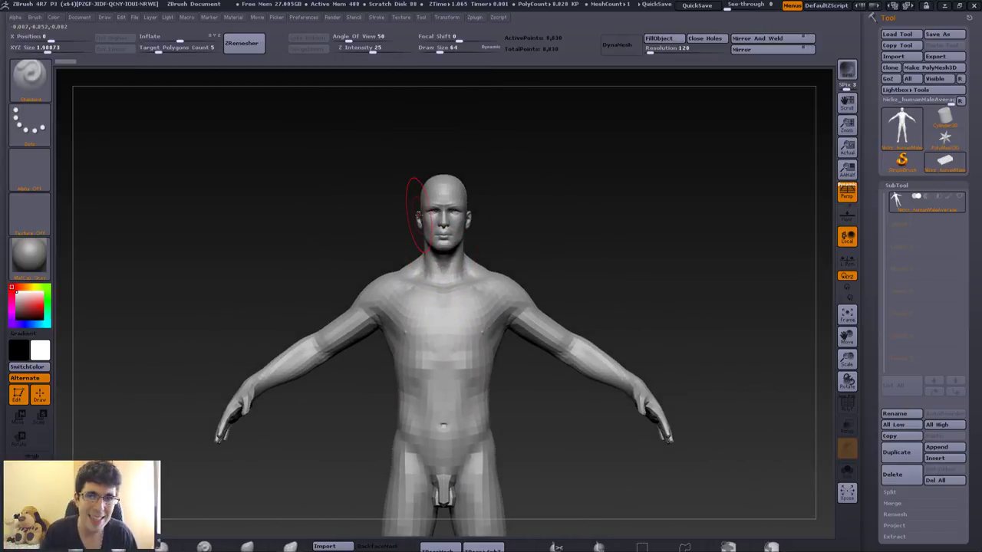
alt+drag(333, 250, 412, 227)
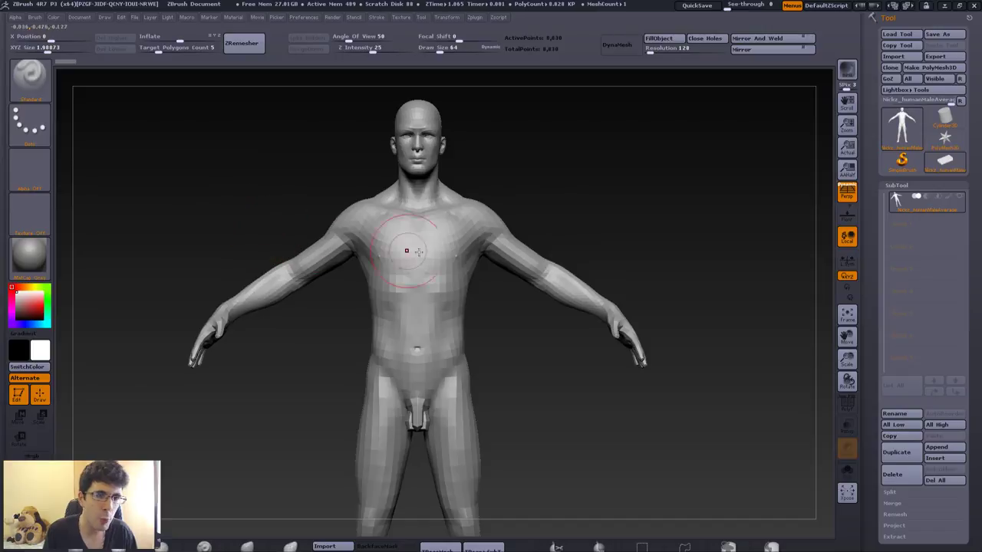
Mask the arm on the right of the view with a MaskRect rectangle, zooming in to check it.
key(b)
key(c)
key(b)
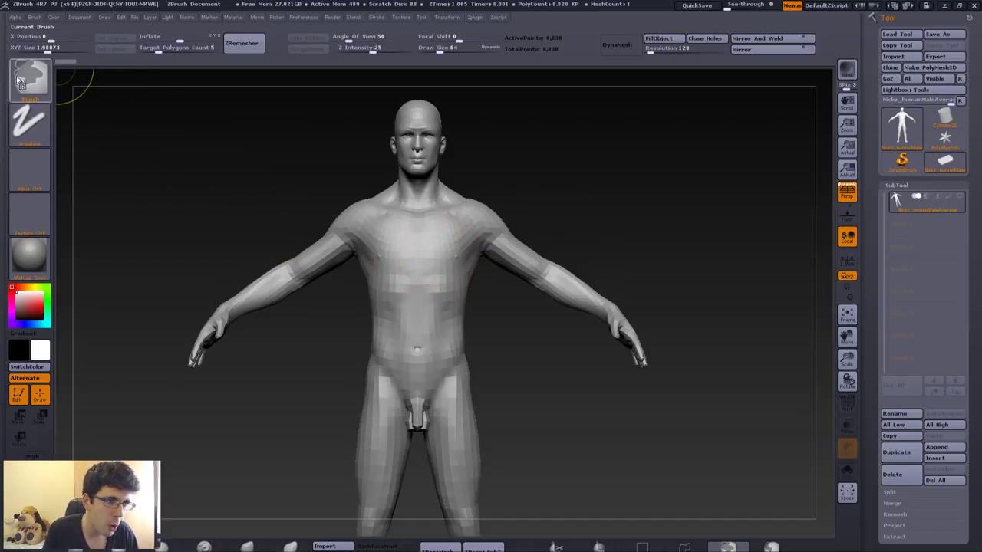
key(ctrl)
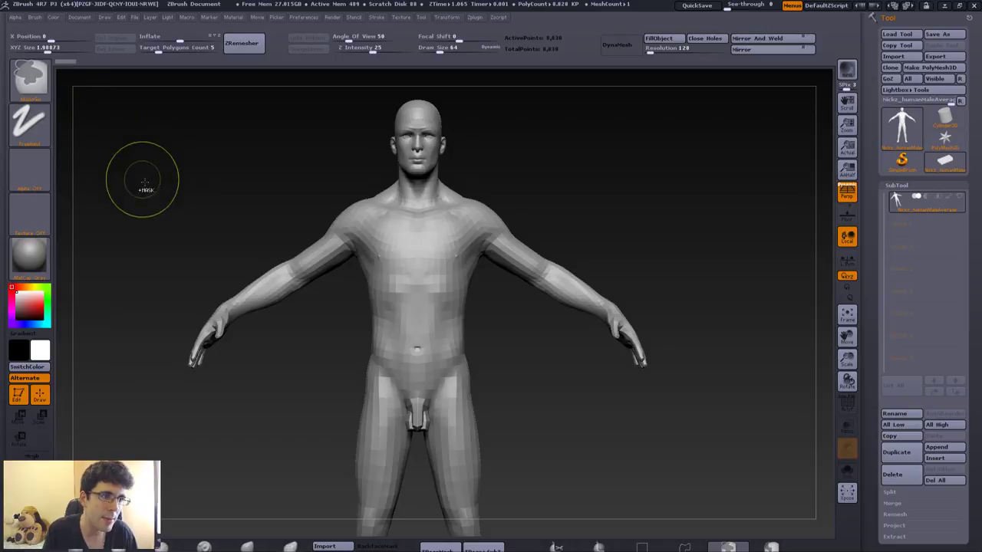
ctrl+drag(730, 148, 517, 361)
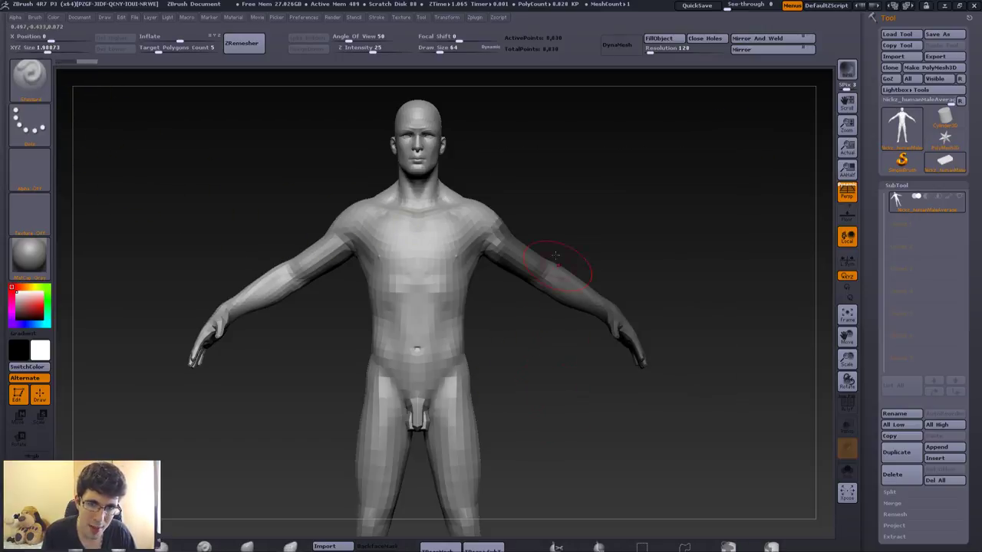
ctrl+shift+drag(712, 98, 532, 448)
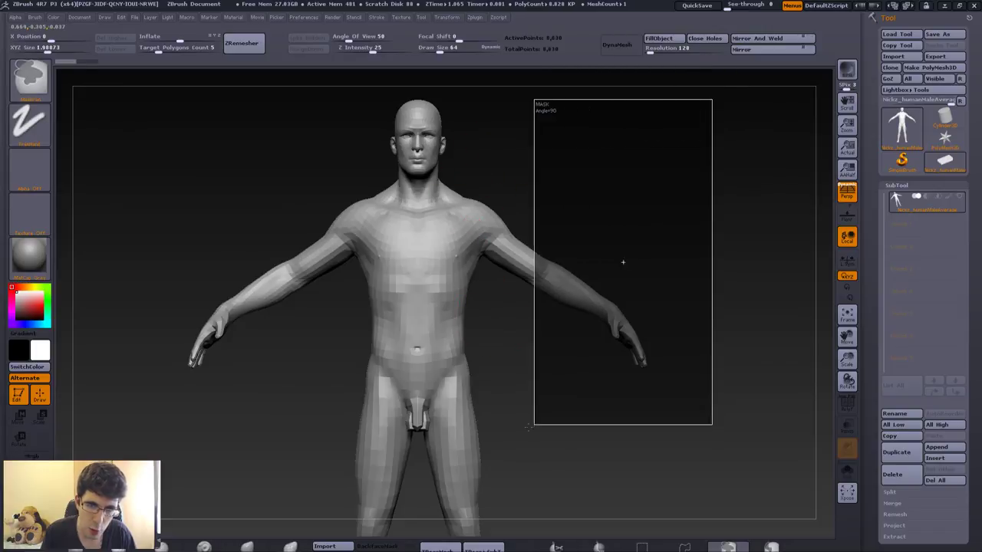
alt+drag(544, 230, 503, 263)
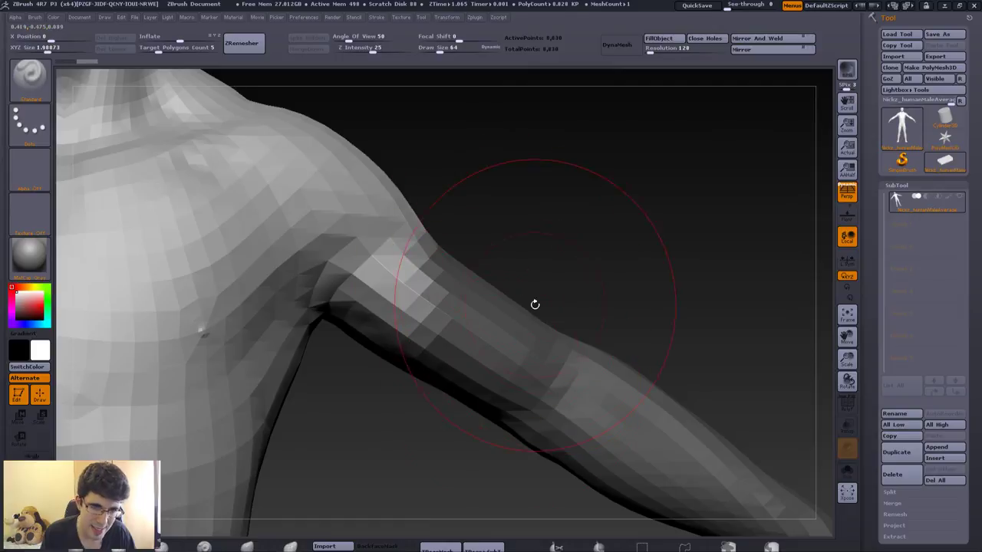
mouse_move(331, 198)
alt+mouse_down()
mouse_move(488, 243)
mouse_move(437, 281)
mouse_move(490, 291)
alt+mouse_up()
Test-pull the torso with the Move brush at size 337, comparing with undo/redo, then undo it.
key(b)
key(m)
key(v)
key(s)
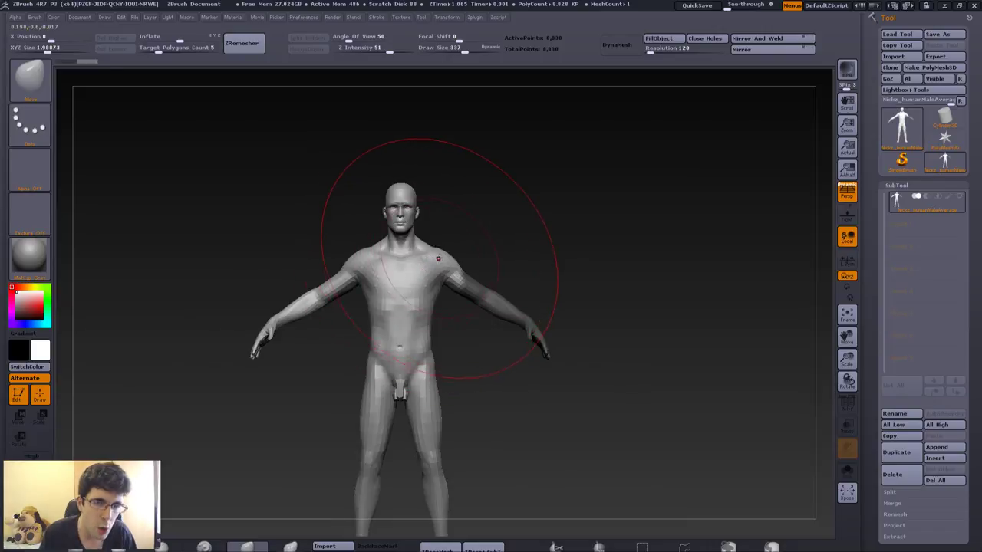
drag(399, 241, 293, 399)
key(ctrl+z)
key(ctrl+shift+z)
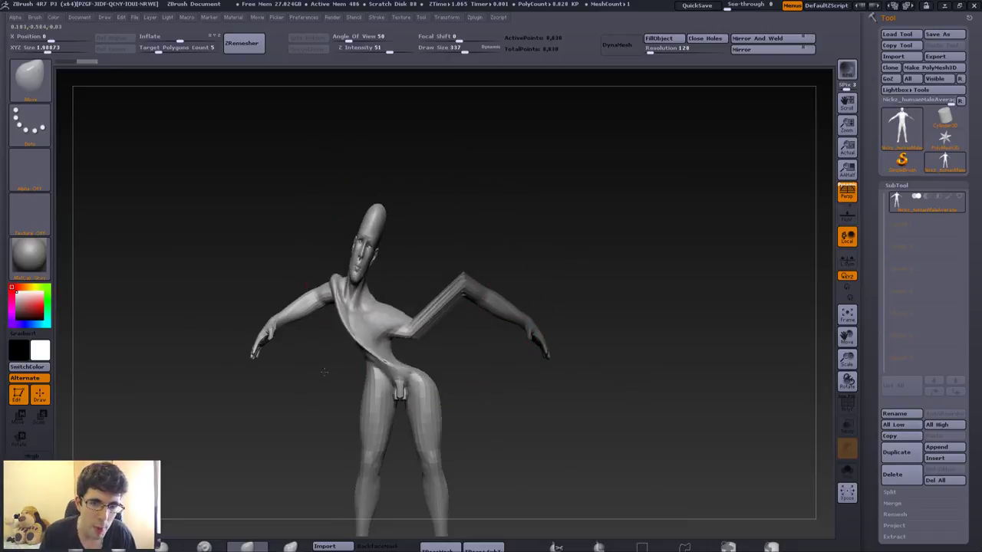
key(ctrl+z)
key(ctrl+shift+z)
key(ctrl+z)
key(ctrl+shift+z)
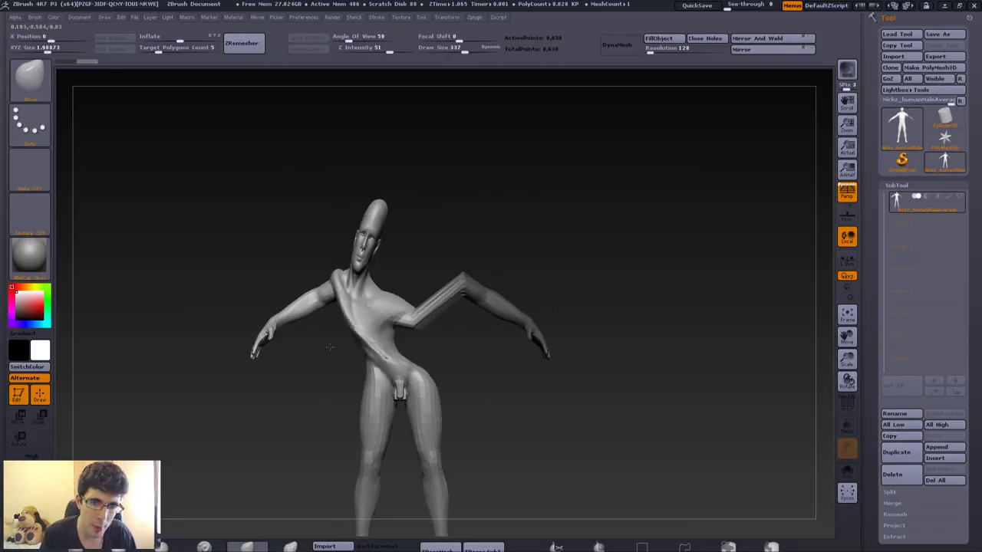
key(ctrl+z)
key(ctrl+z)
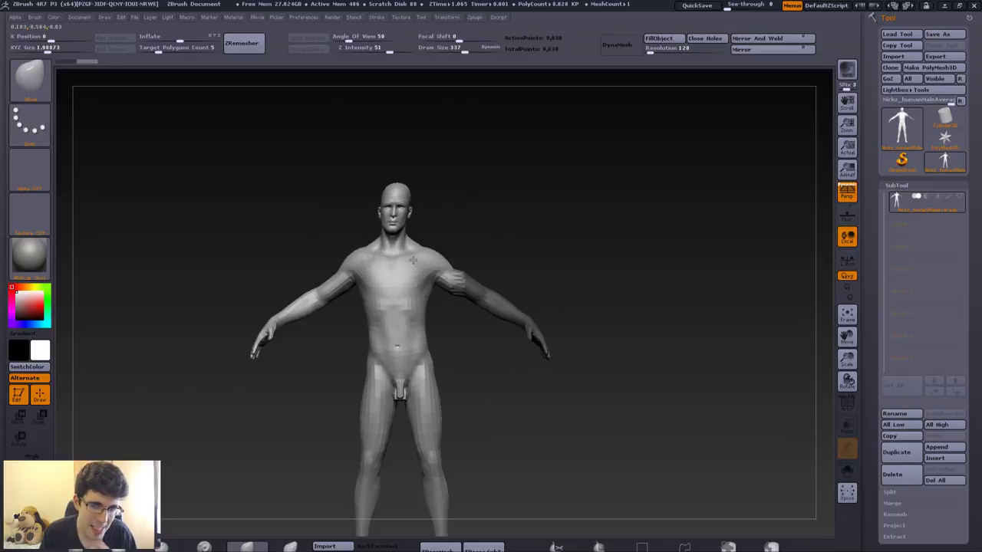
key(ctrl+z)
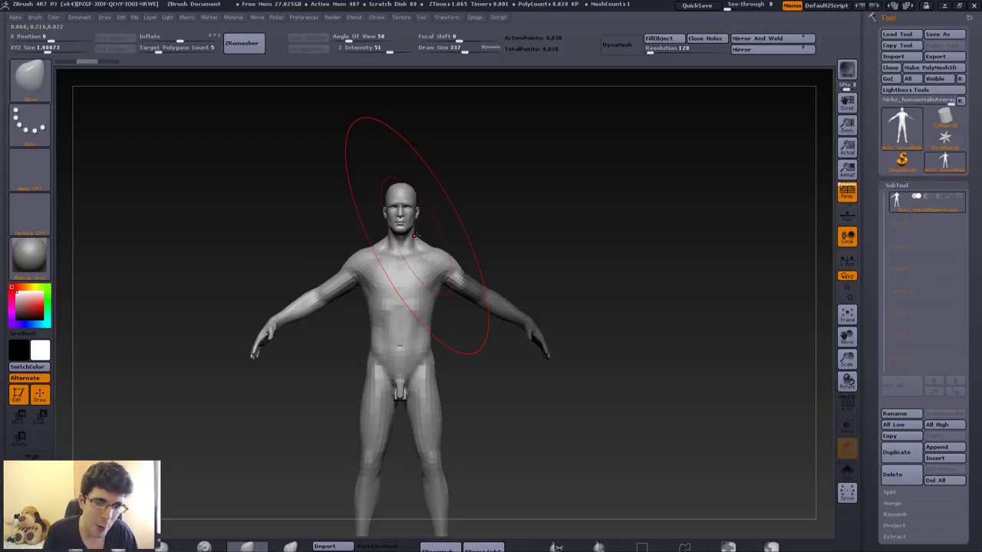
Shrink the brush to size 156 and mask the right-side arm with a rectangle.
key(s)
drag(444, 263, 435, 271)
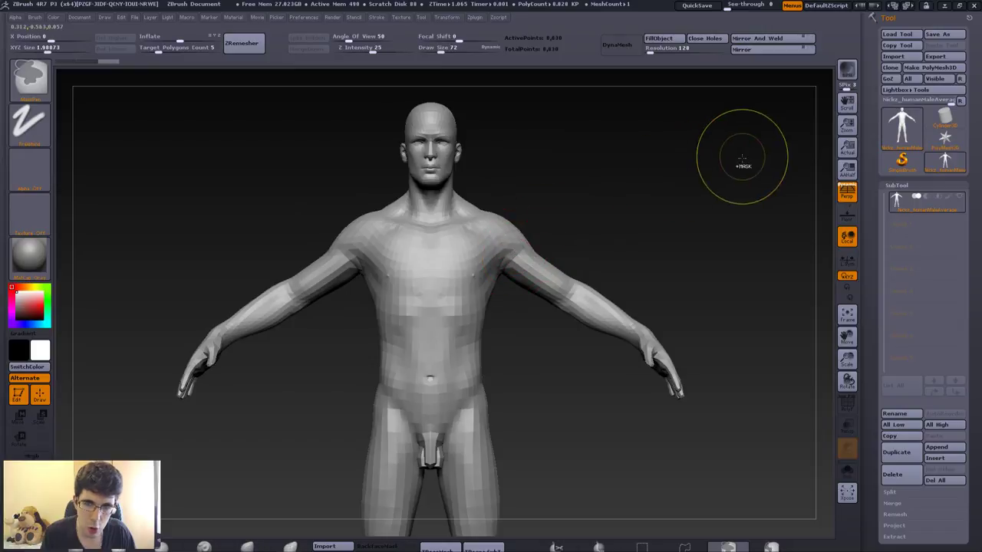
ctrl+drag(741, 166, 501, 481)
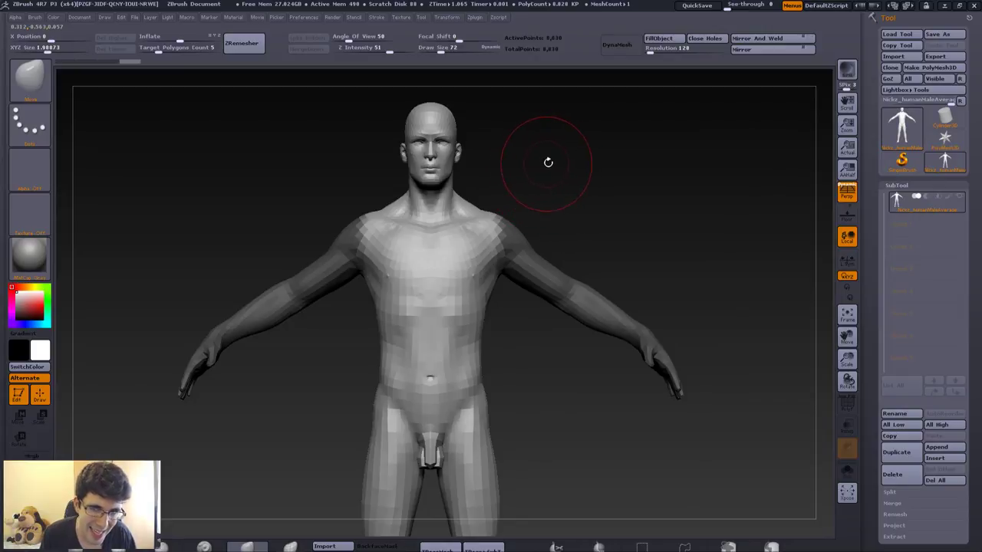
Invert the mask and rotate both arms down from the shoulder with a rotate transpose line.
ctrl+click(546, 159)
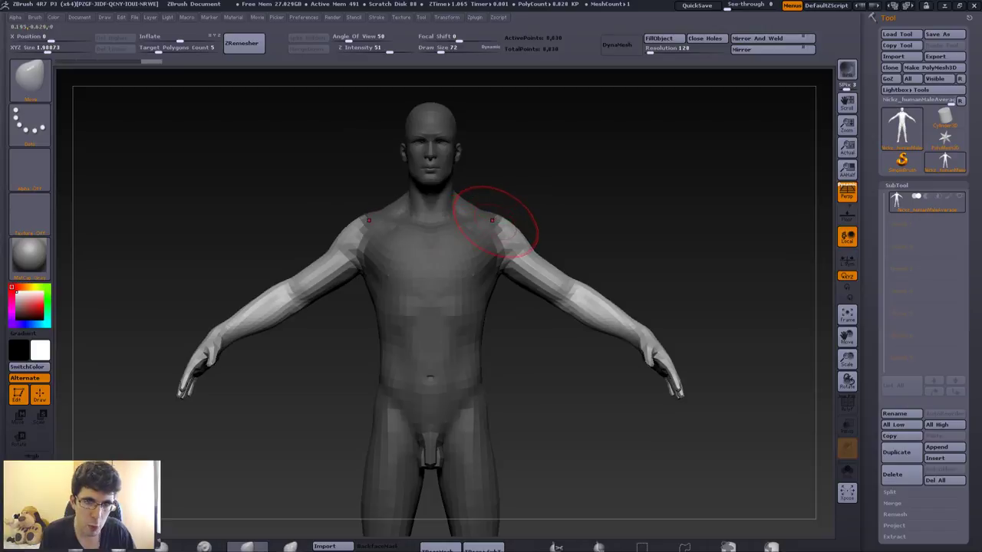
key(r)
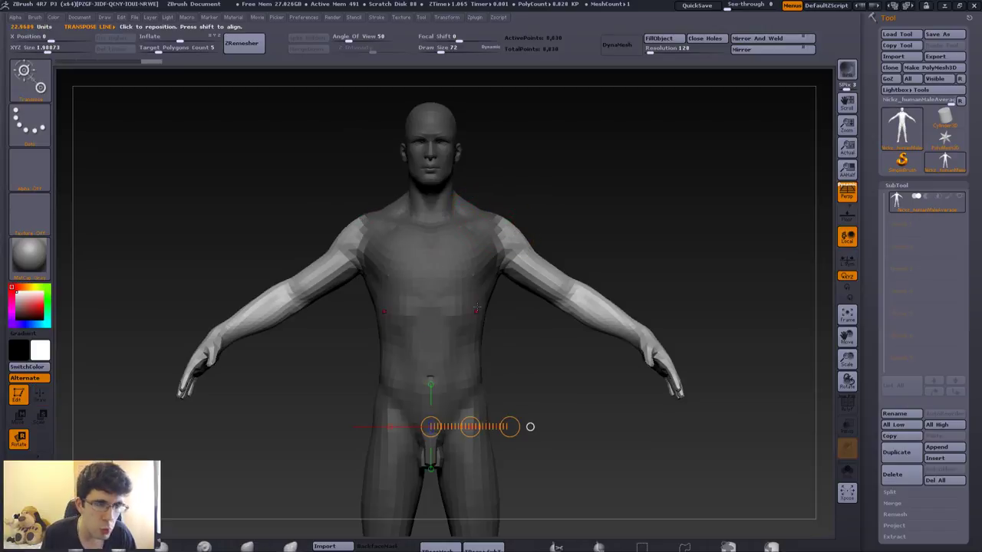
drag(500, 241, 596, 280)
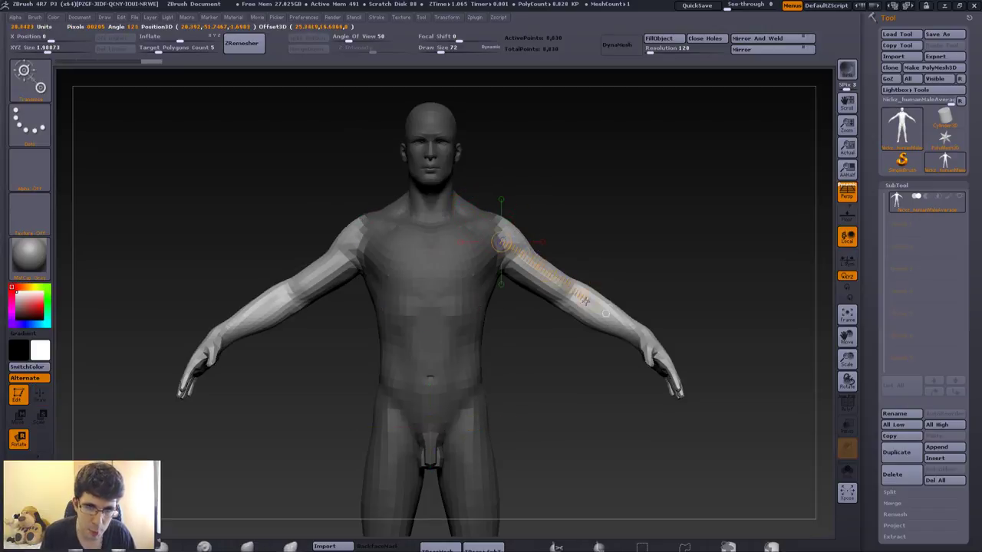
mouse_move(500, 243)
mouse_down()
mouse_move(531, 244)
mouse_move(588, 333)
mouse_move(503, 393)
mouse_up()
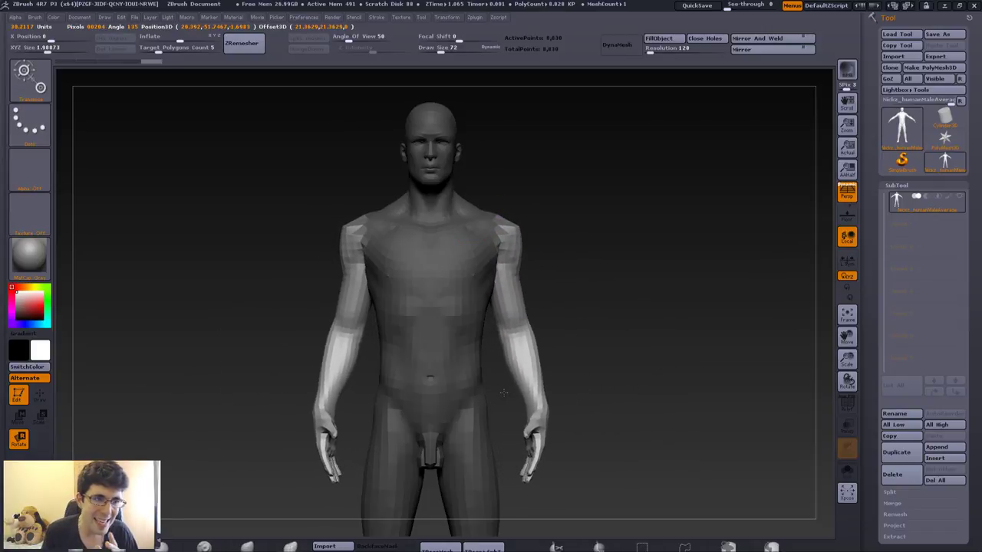
drag(503, 393, 491, 406)
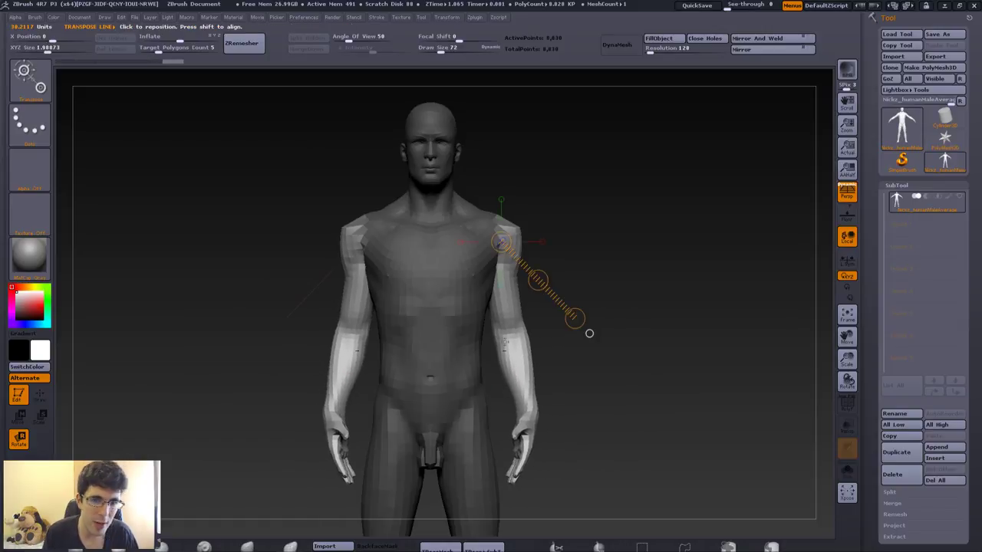
Undo the last transpose change, return to Draw mode and orbit to a side view.
key(w)
key(ctrl+z)
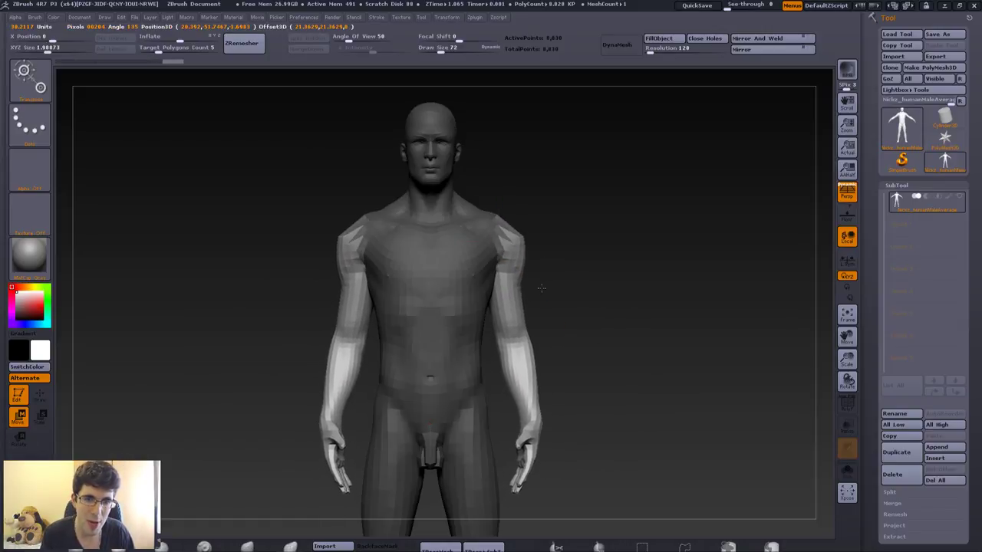
key(q)
mouse_move(515, 252)
mouse_down()
mouse_move(526, 220)
mouse_move(486, 285)
mouse_up()
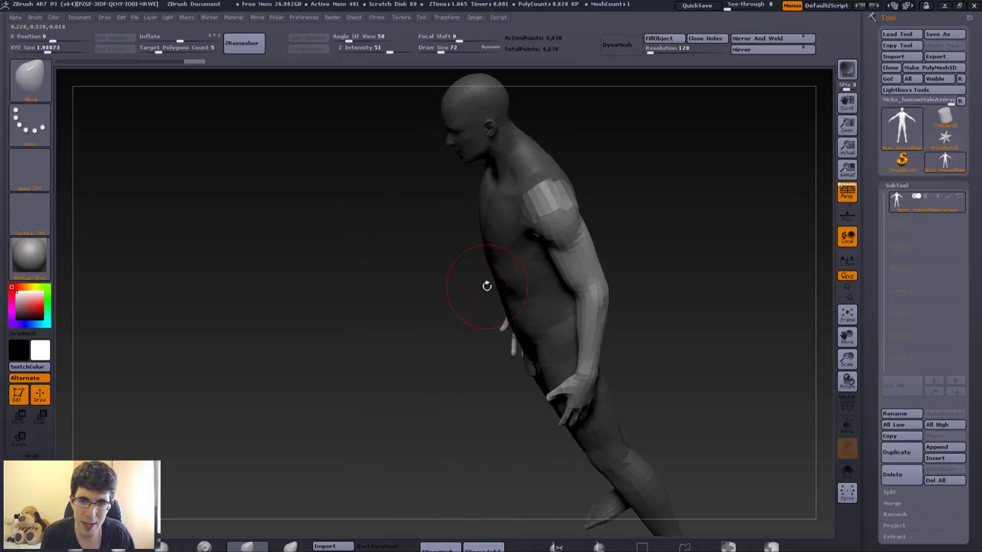
Turn on Polyframe and set the brush Draw Size to 14.
mouse_move(547, 220)
mouse_down()
mouse_move(544, 202)
mouse_move(587, 230)
mouse_move(536, 186)
mouse_move(499, 187)
mouse_up()
key(shift+f)
key(s)
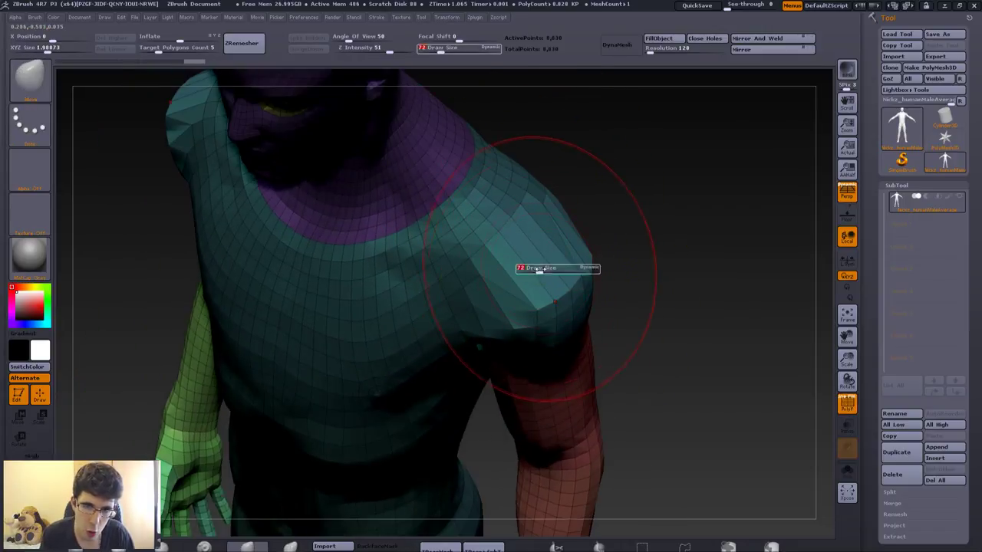
mouse_move(567, 269)
mouse_down()
mouse_move(537, 282)
mouse_move(561, 324)
mouse_move(426, 250)
mouse_move(479, 244)
mouse_up()
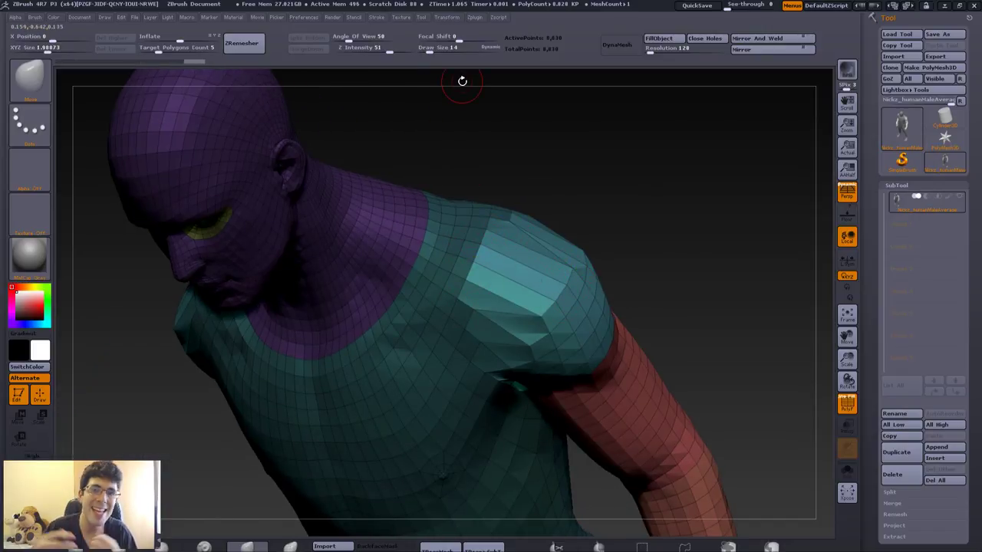
Orbit and zoom around the torso to inspect the shoulder and arm closely.
drag(435, 247, 451, 243)
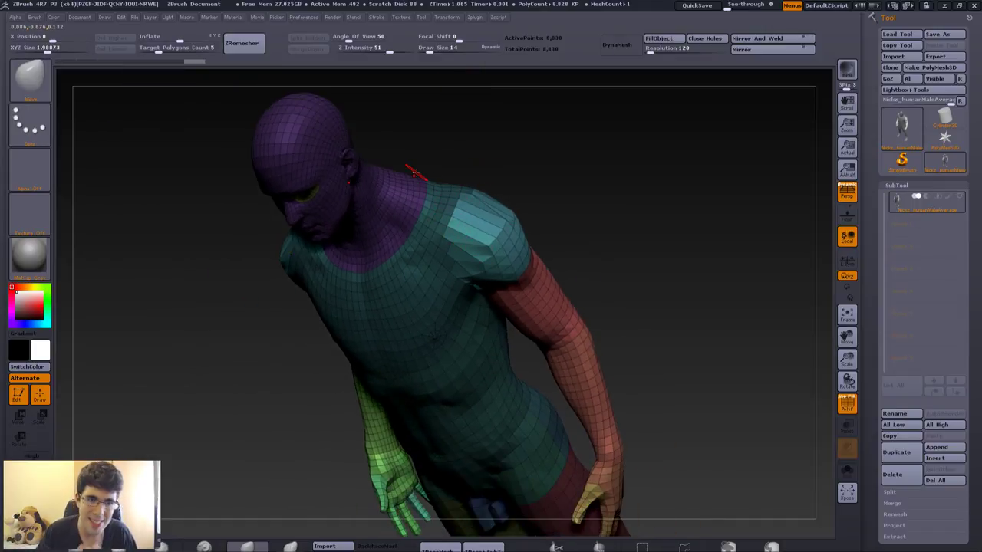
shift+drag(547, 172, 490, 230)
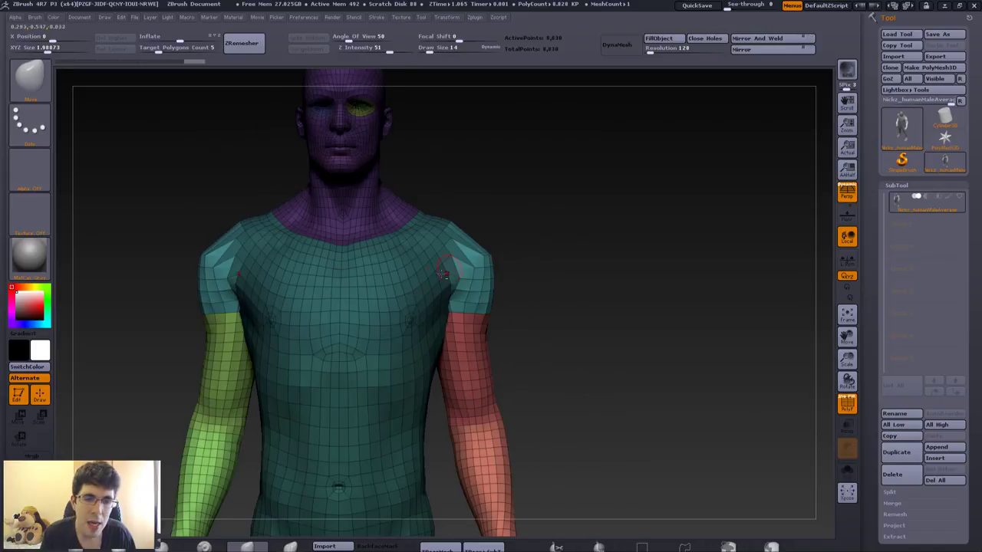
alt+drag(480, 268, 471, 230)
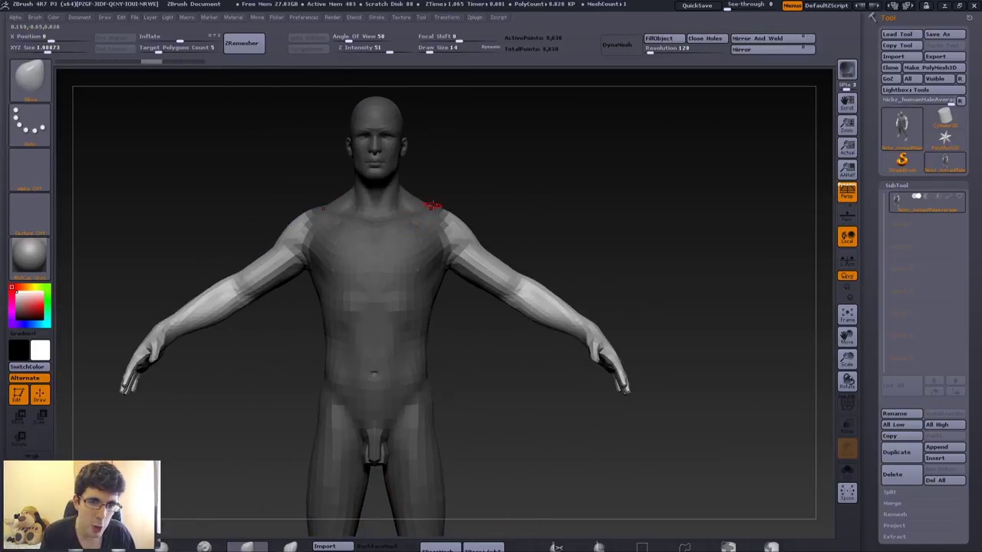
alt+drag(433, 206, 447, 292)
alt+drag(450, 208, 402, 227)
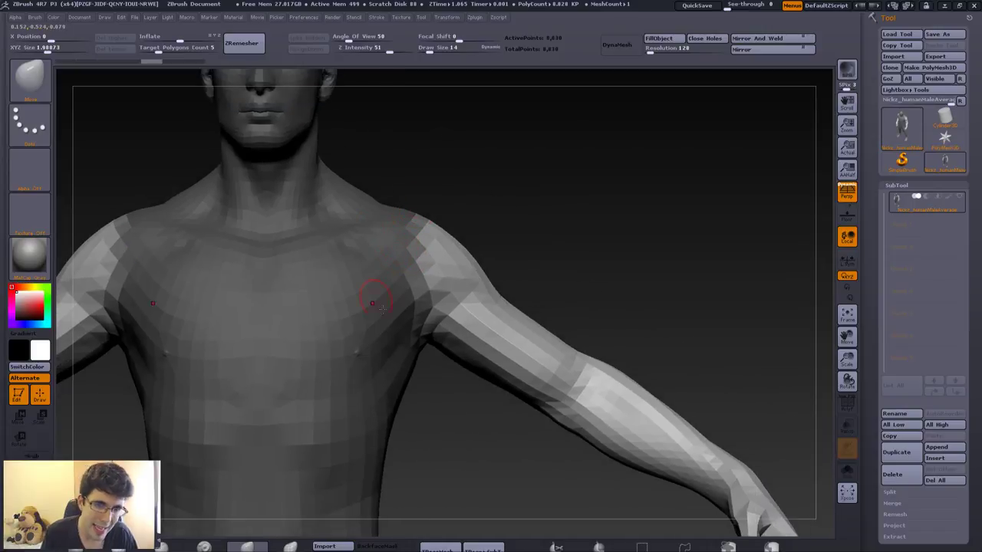
drag(371, 303, 417, 289)
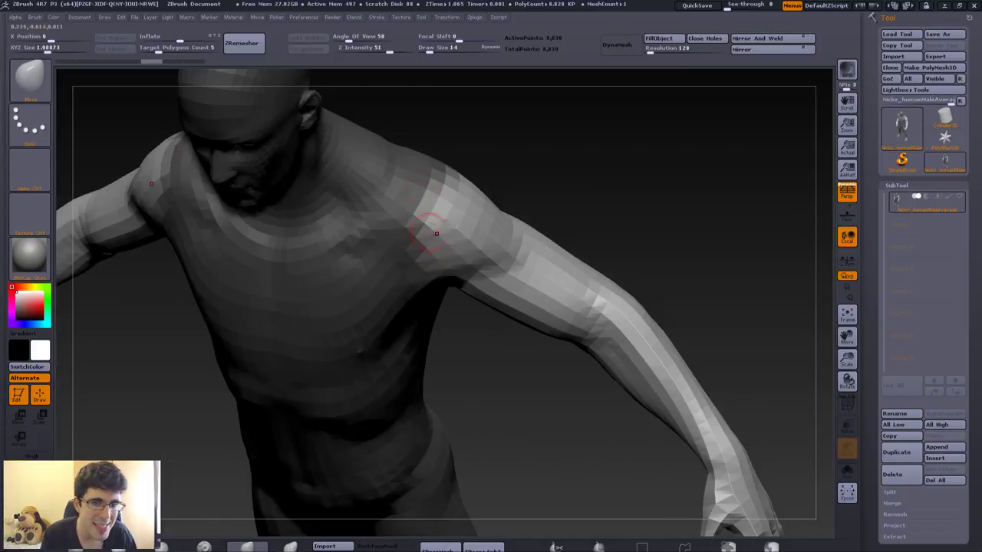
drag(448, 268, 451, 213)
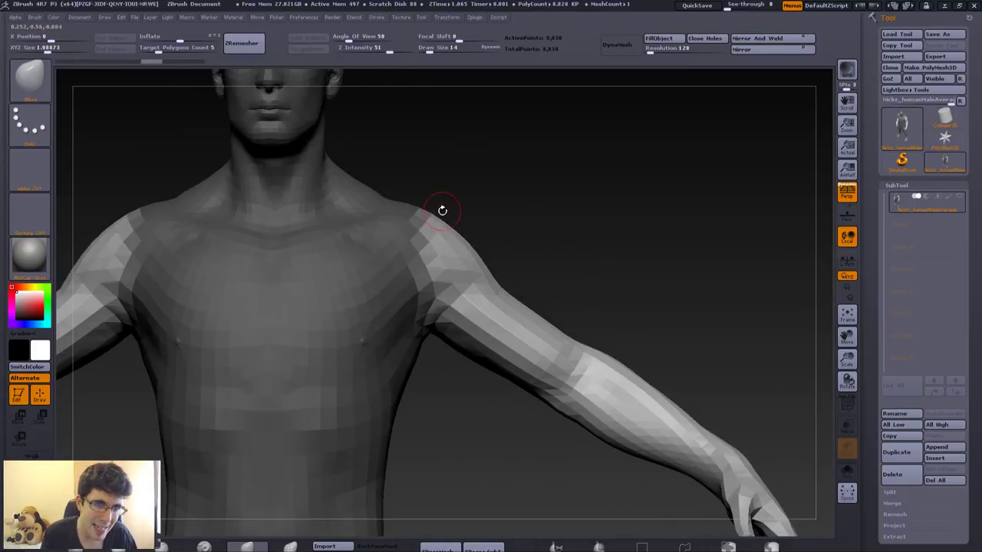
With the Move brush, Ctrl-paint the mask edge on both shoulders and Shift-smooth the shoulder mesh.
key(b)
key(s)
key(t)
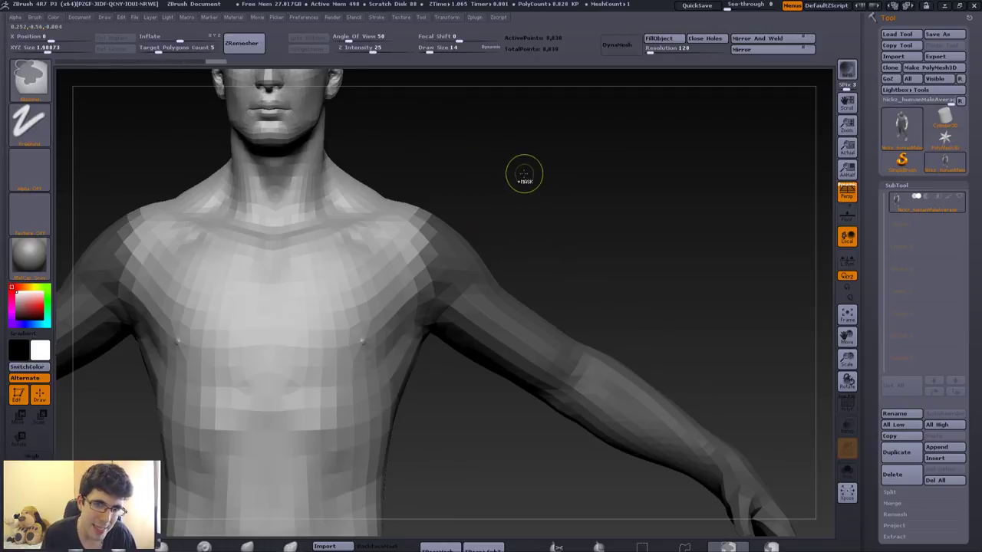
key(b)
key(m)
key(v)
key(ctrl)
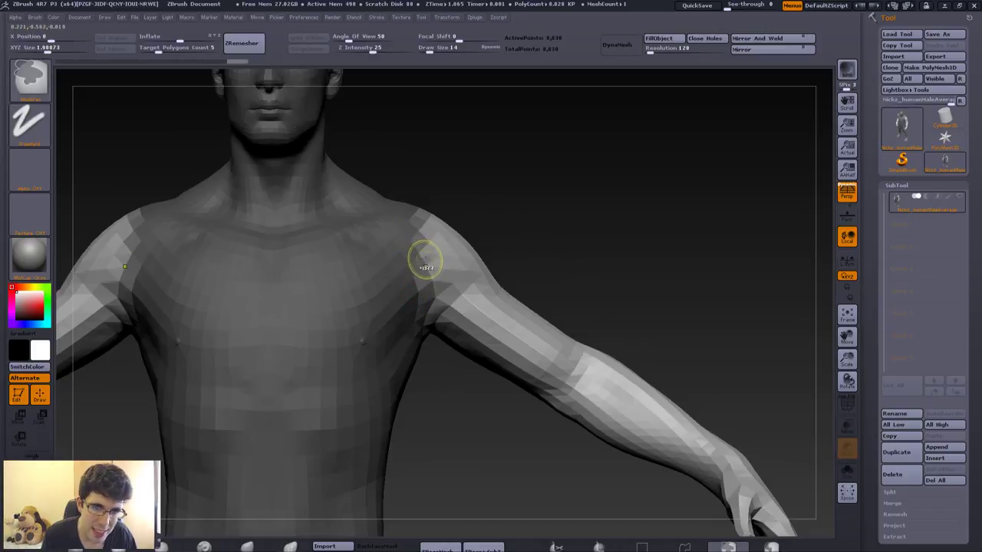
ctrl+drag(430, 265, 428, 241)
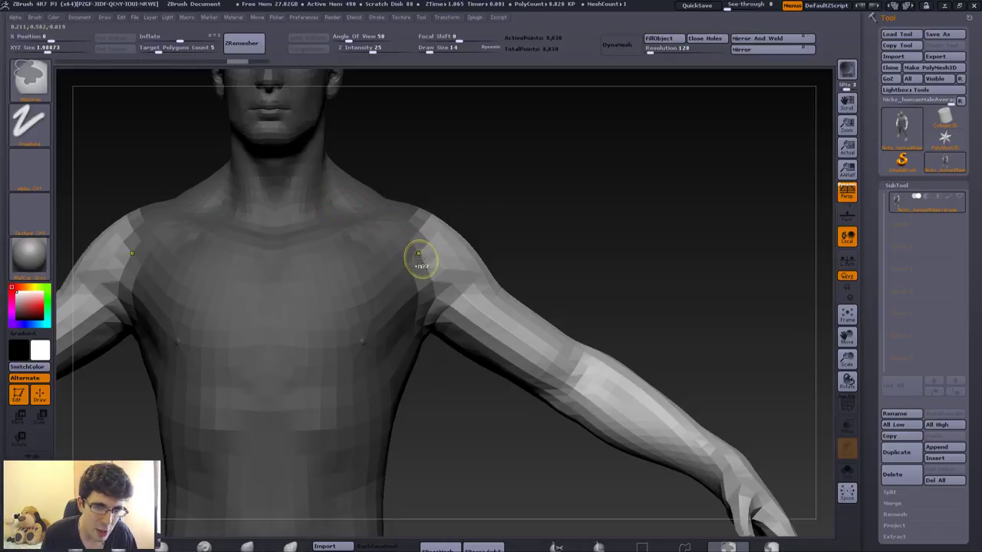
shift+drag(421, 256, 449, 254)
mouse_move(430, 217)
mouse_down()
mouse_move(415, 277)
mouse_move(417, 193)
mouse_up()
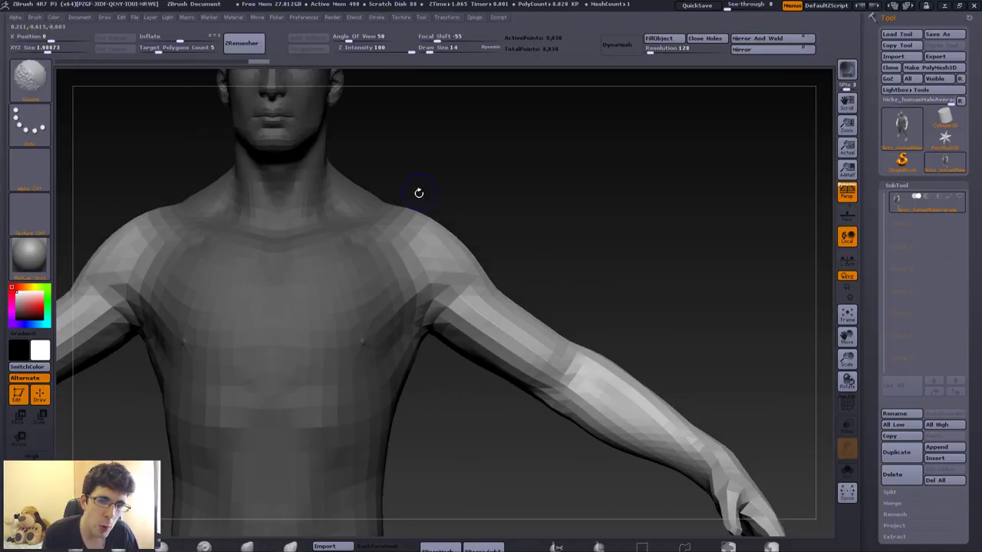
key(r)
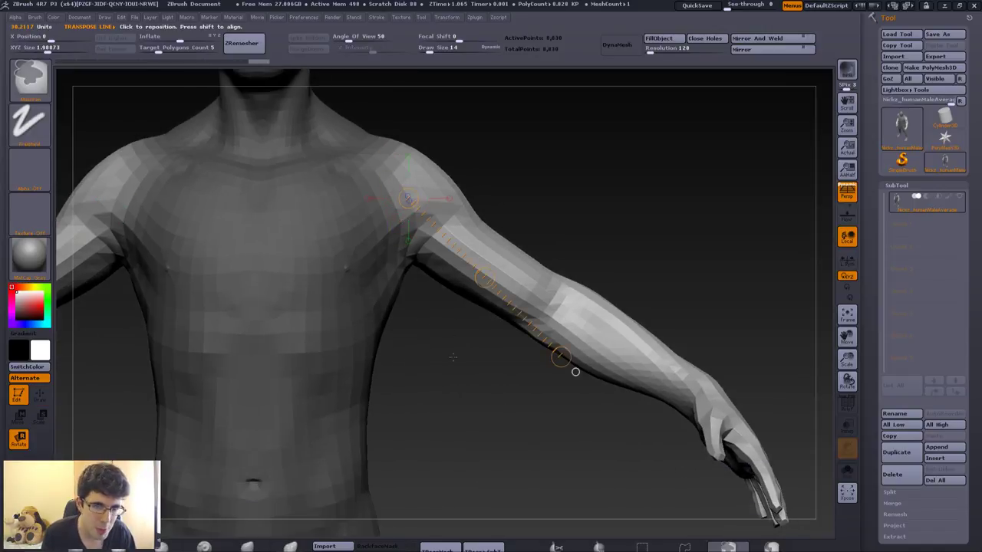
key(f)
mouse_move(449, 235)
mouse_down()
mouse_move(388, 317)
mouse_move(463, 249)
mouse_up()
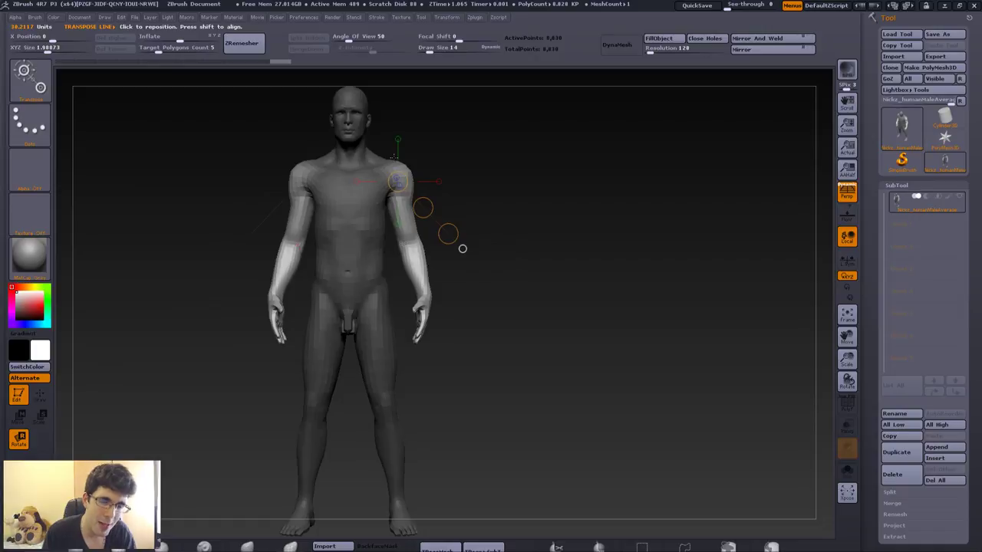
key(shift+f)
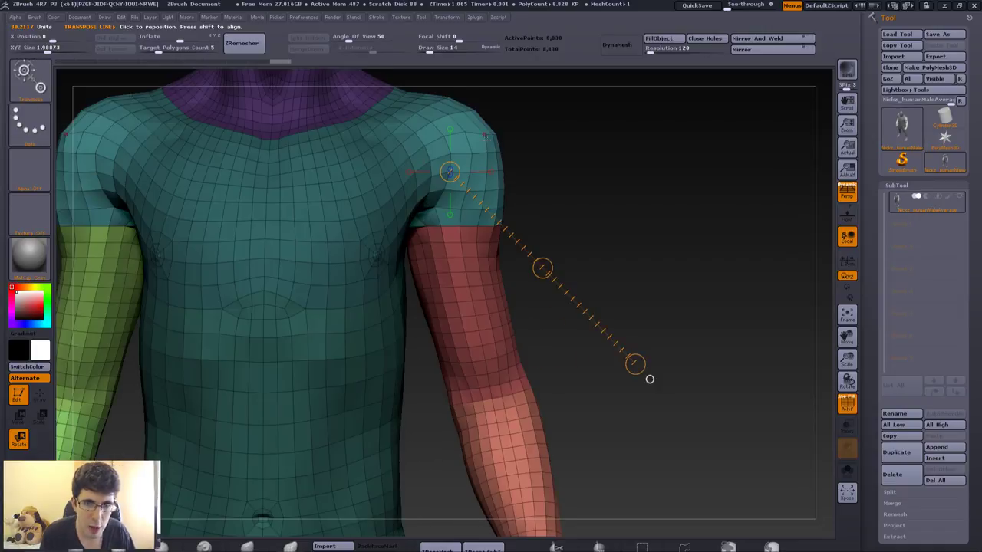
drag(649, 377, 583, 322)
mouse_move(597, 494)
mouse_down()
mouse_move(607, 497)
mouse_move(596, 485)
mouse_up()
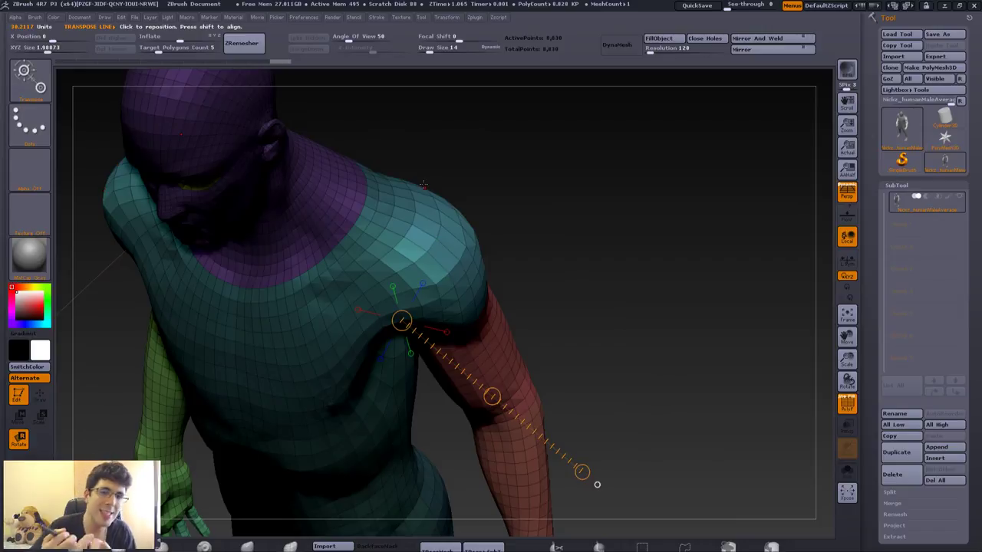
drag(431, 215, 467, 256)
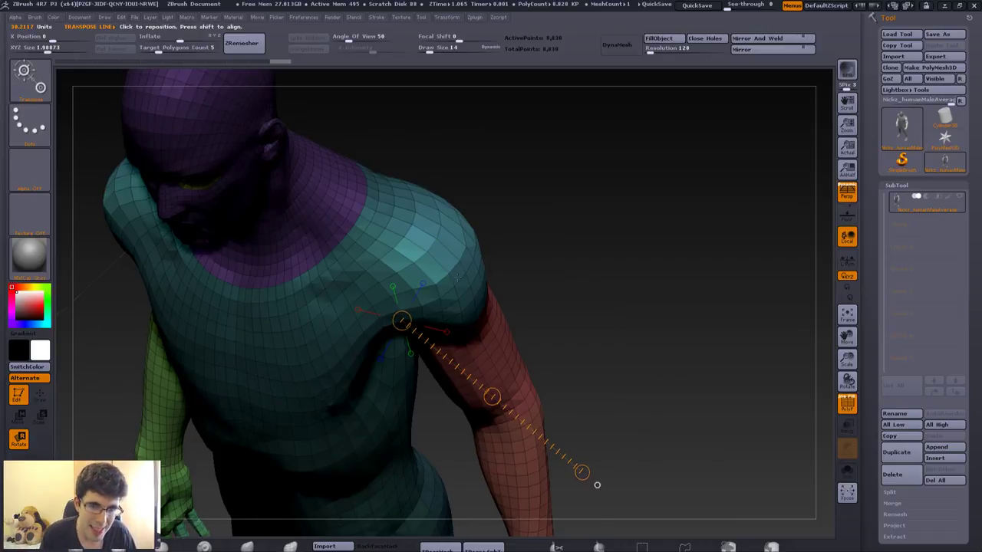
key(f)
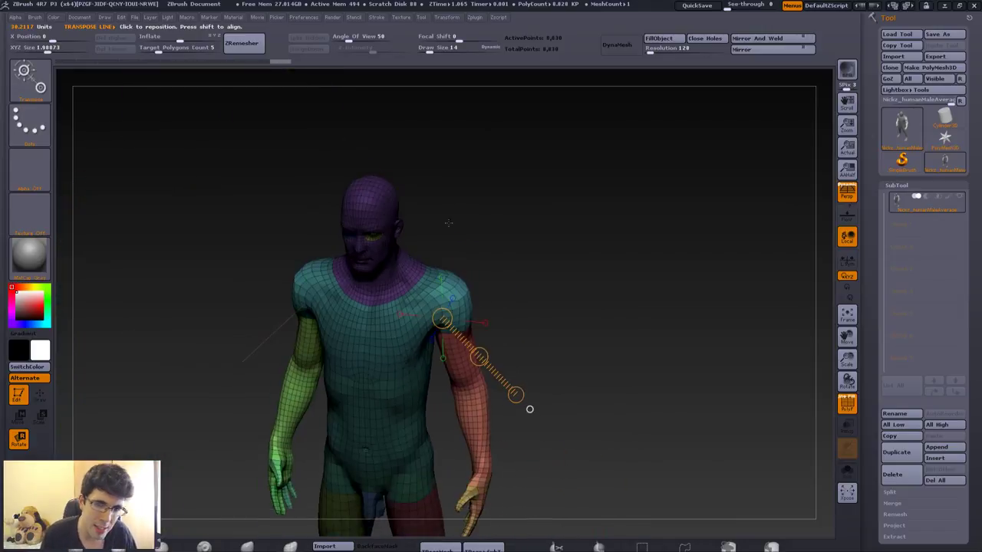
key(ctrl+z)
key(f)
key(shift+f)
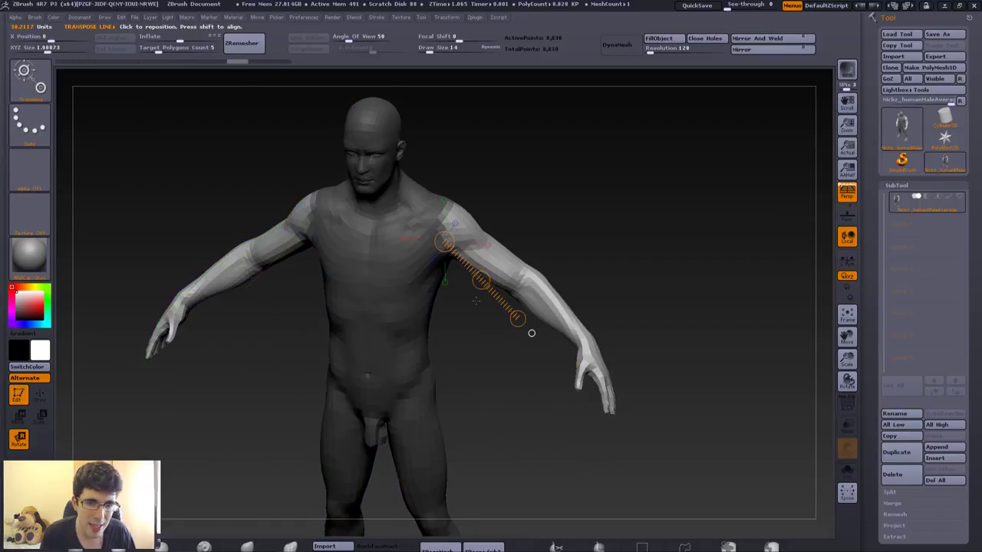
drag(532, 333, 526, 306)
key(f)
key(q)
right_drag(447, 260, 464, 304)
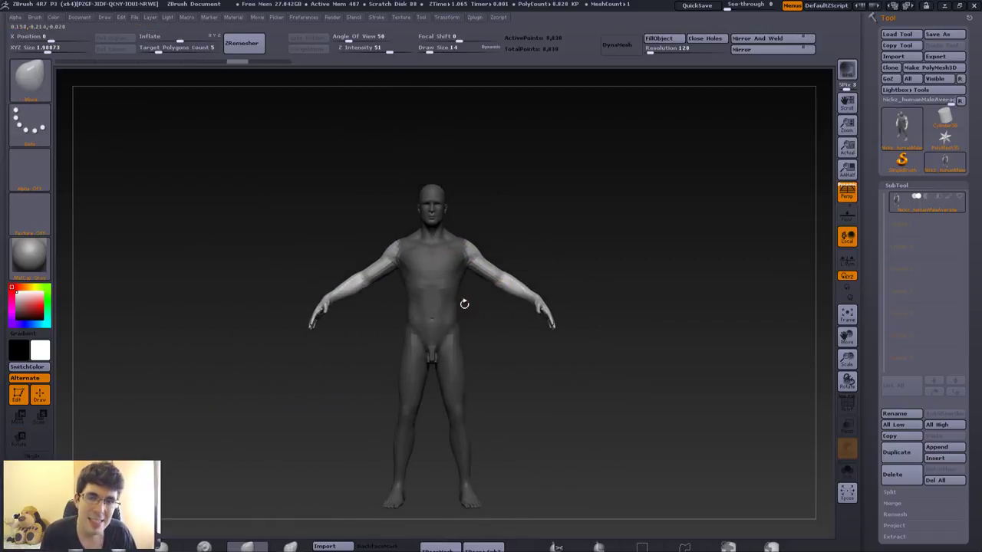
mouse_move(502, 245)
shift+right_down()
mouse_move(477, 241)
mouse_move(435, 291)
mouse_move(454, 241)
shift+right_up()
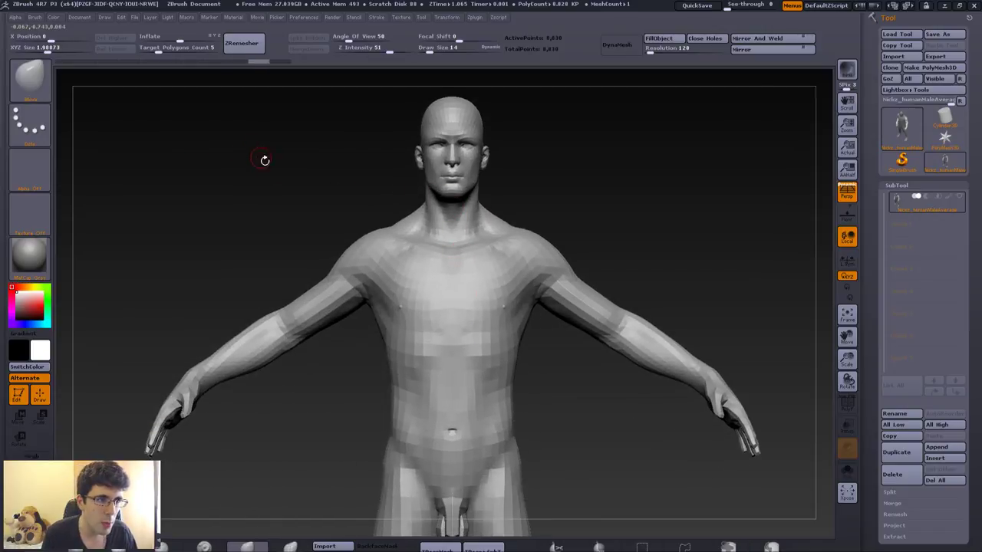
Pick the MaskLasso brush from the Brush palette so Ctrl-drags draw lasso masks.
key(b)
key(c)
key(b)
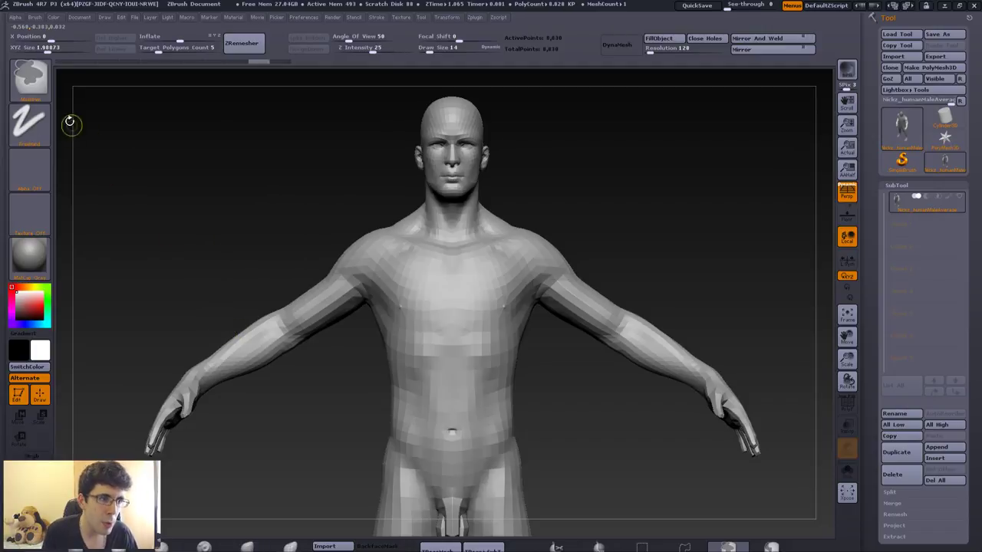
click(34, 77)
click(38, 73)
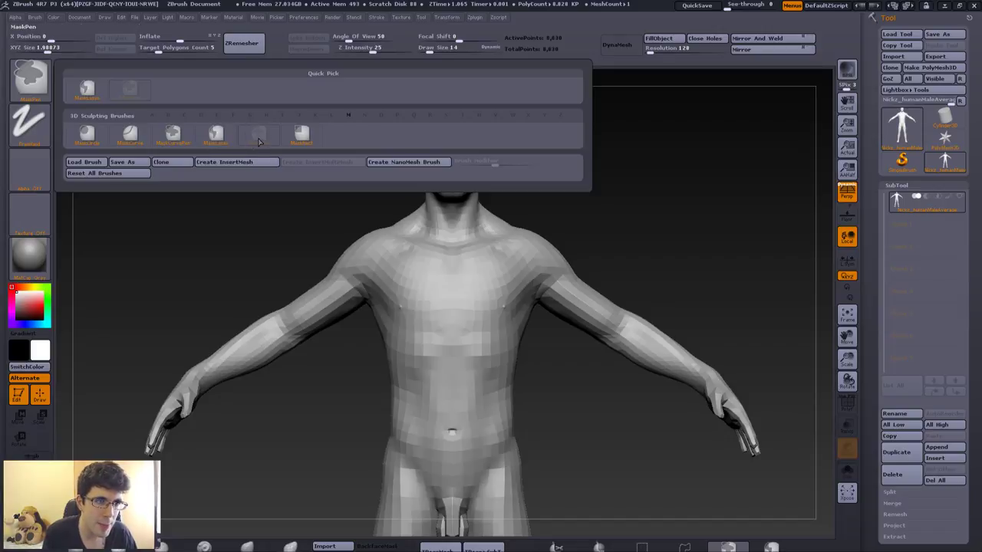
click(222, 138)
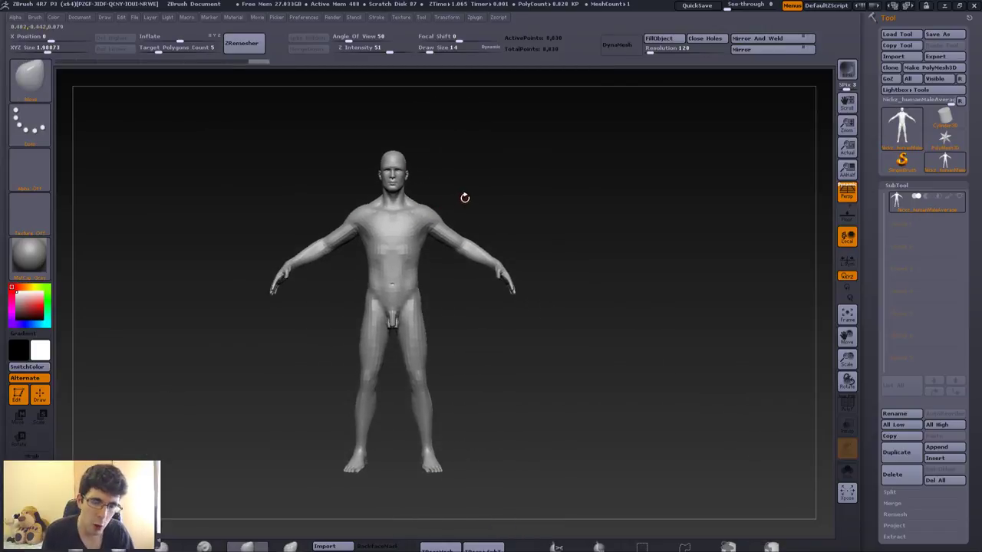
key(ctrl)
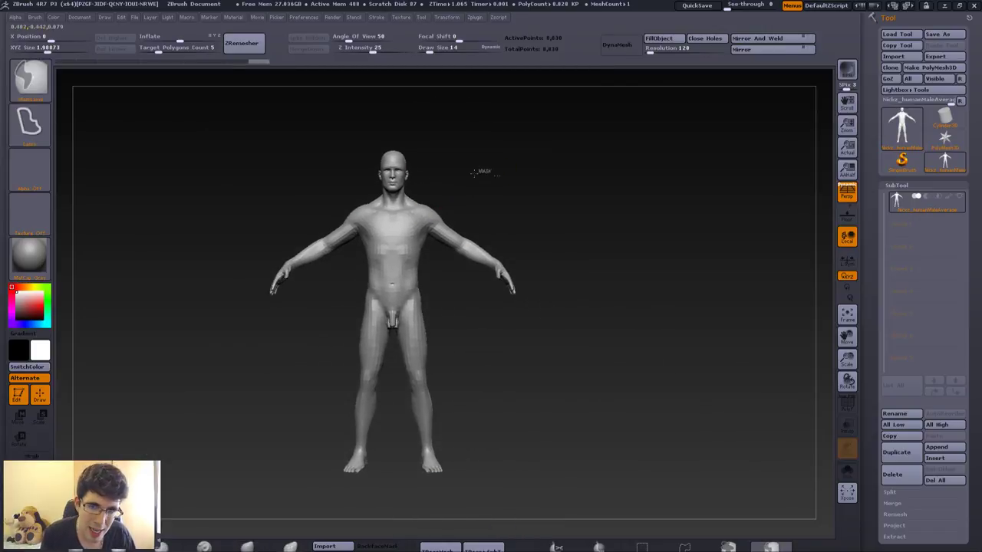
Lasso-mask the left shoulder, right arm and chest, then zoom and pan the figure up.
mouse_move(424, 181)
ctrl+mouse_down()
mouse_move(449, 280)
mouse_move(457, 247)
ctrl+mouse_up()
ctrl+drag(476, 207, 492, 234)
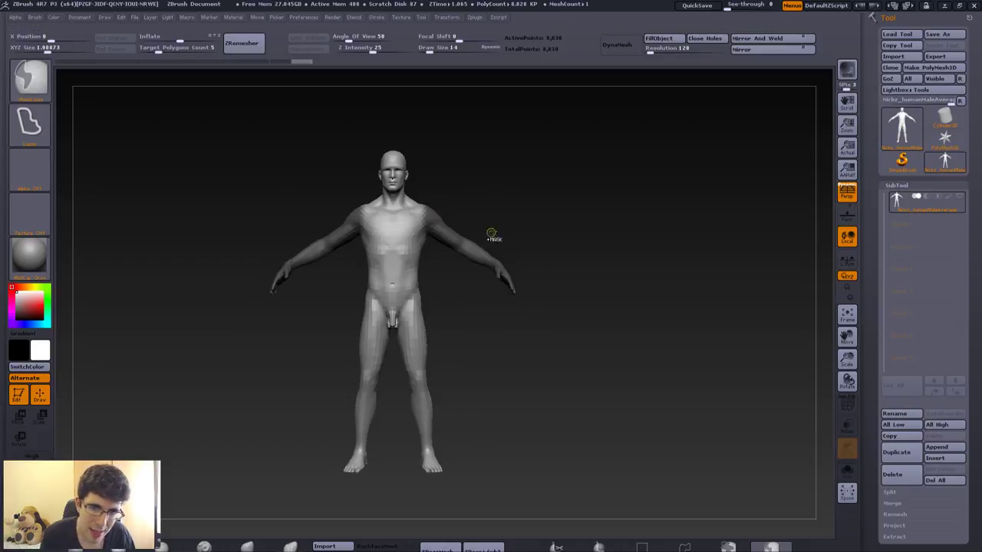
ctrl+drag(437, 167, 465, 307)
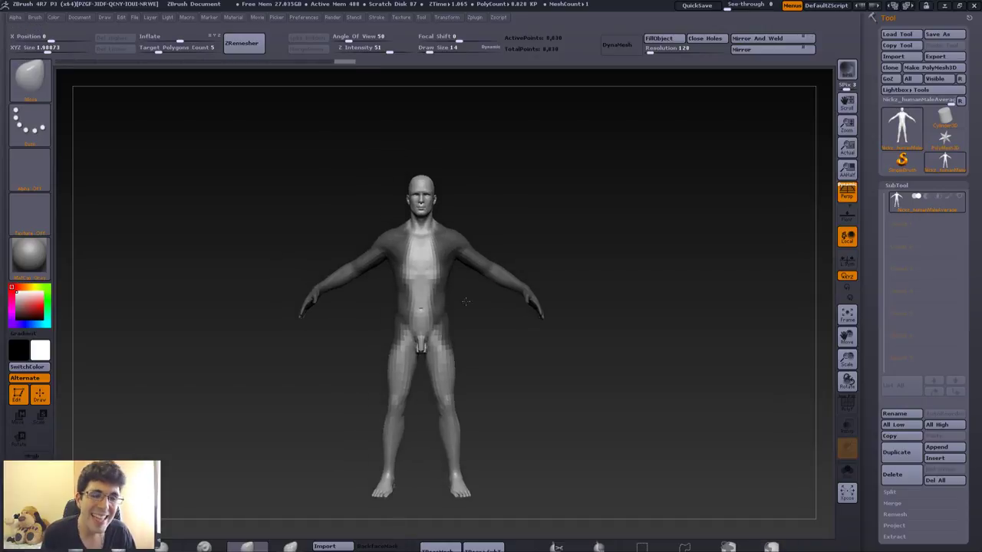
alt+right_drag(465, 302, 465, 344)
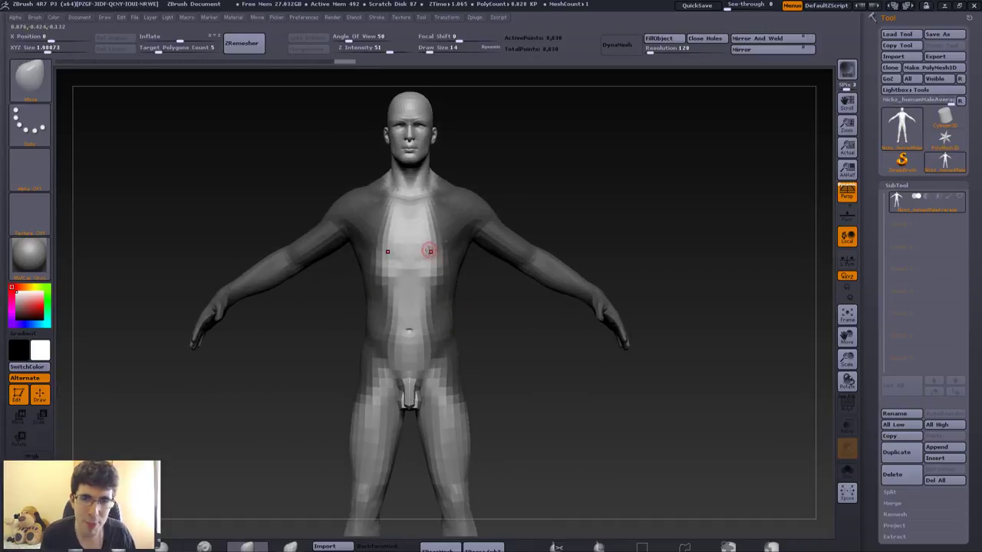
alt+right_drag(437, 197, 482, 136)
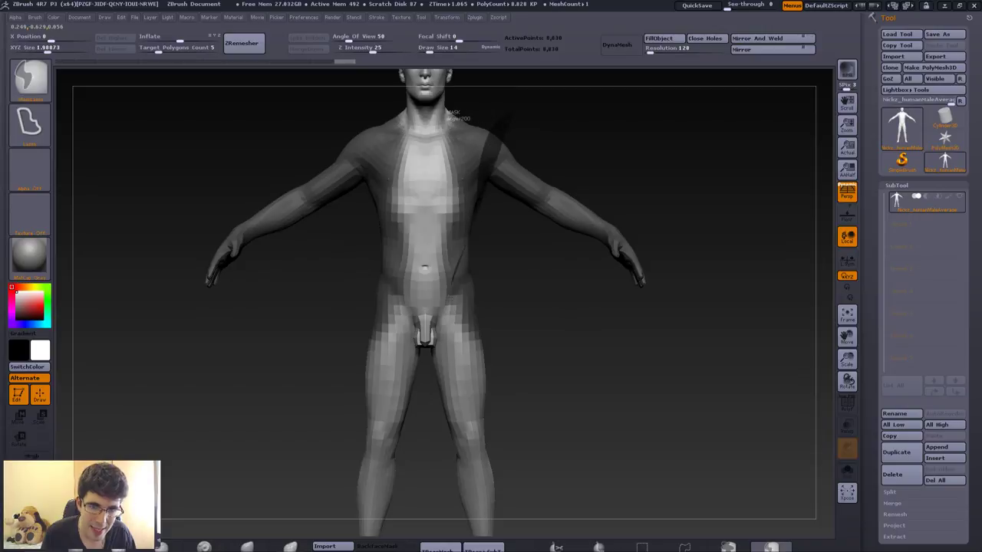
Lasso-mask the right side of the figure, the lower body and the rest of the chest.
ctrl+drag(453, 115, 564, 451)
alt+right_drag(491, 368, 458, 227)
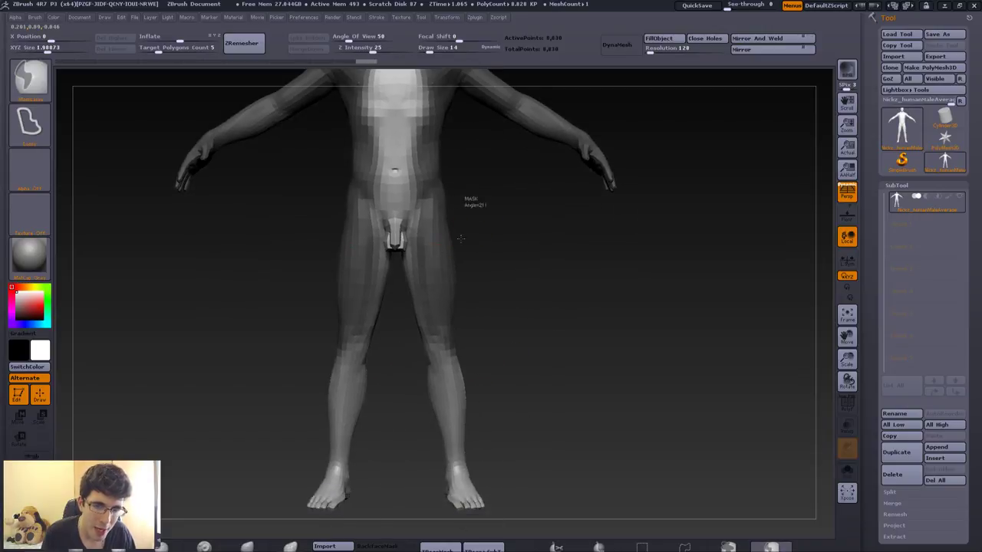
ctrl+drag(461, 238, 460, 296)
alt+right_drag(460, 296, 466, 351)
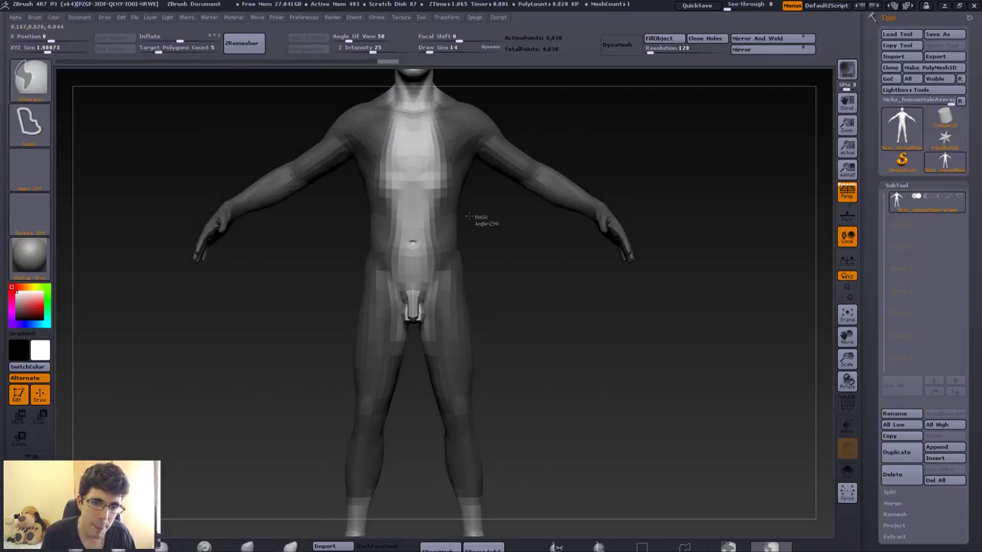
mouse_move(468, 217)
ctrl+mouse_down()
mouse_move(486, 192)
mouse_move(481, 163)
ctrl+mouse_up()
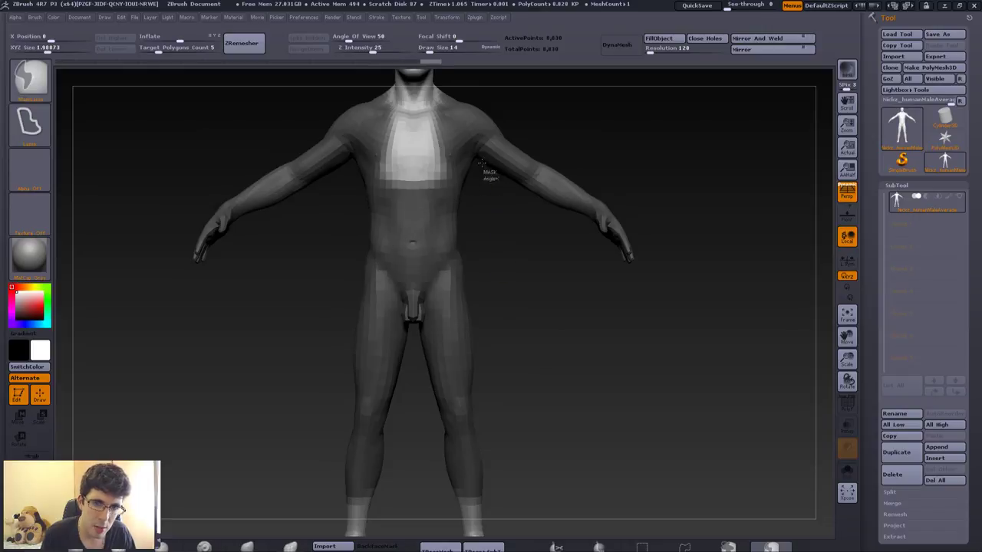
alt+right_drag(427, 281, 437, 399)
mouse_move(510, 182)
ctrl+mouse_down()
mouse_move(431, 246)
mouse_move(461, 239)
ctrl+mouse_up()
mouse_move(506, 180)
alt+right_down()
mouse_move(491, 184)
mouse_move(475, 250)
alt+right_up()
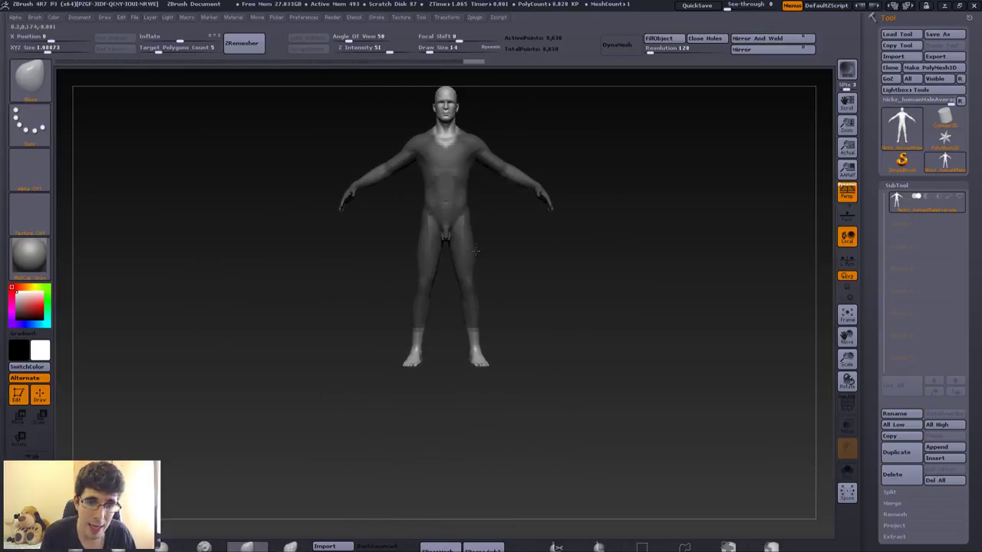
Clear the mask from the whole figure and reframe the view on the torso and legs.
ctrl+drag(475, 250, 508, 280)
alt+right_drag(509, 280, 486, 369)
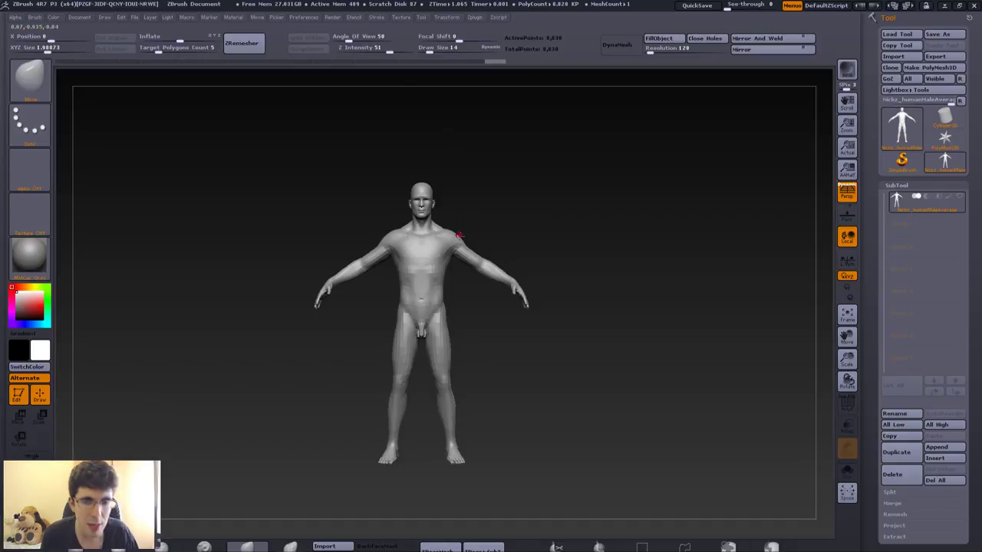
mouse_move(443, 247)
alt+right_down()
mouse_move(471, 284)
mouse_move(461, 191)
mouse_move(466, 223)
alt+right_up()
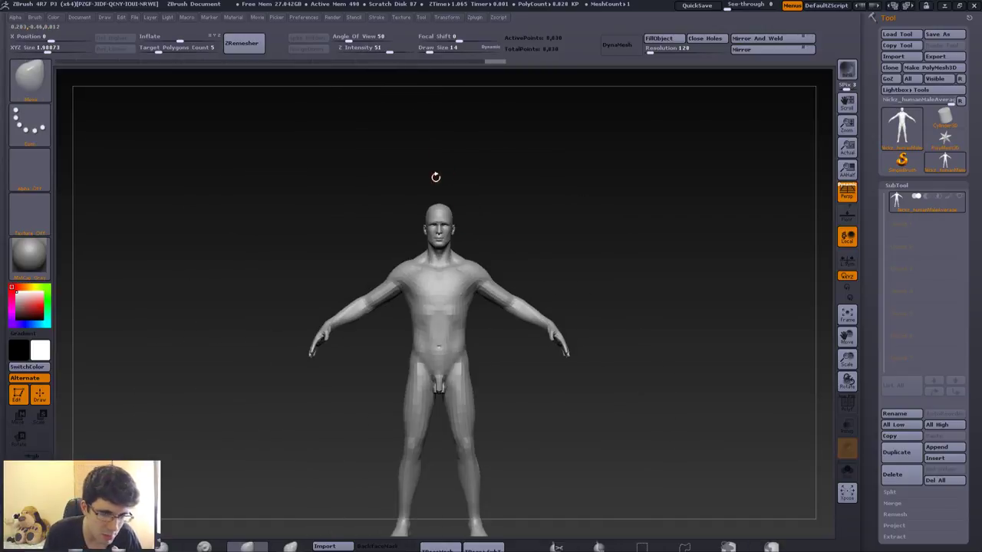
alt+right_drag(462, 289, 443, 236)
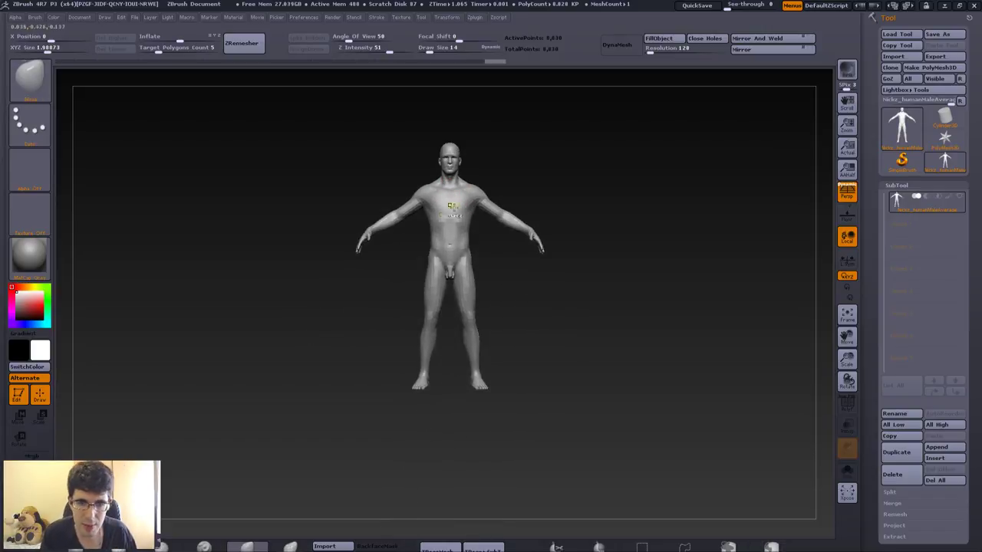
mouse_move(459, 307)
alt+right_down()
mouse_move(459, 430)
mouse_move(459, 359)
alt+right_up()
key(f)
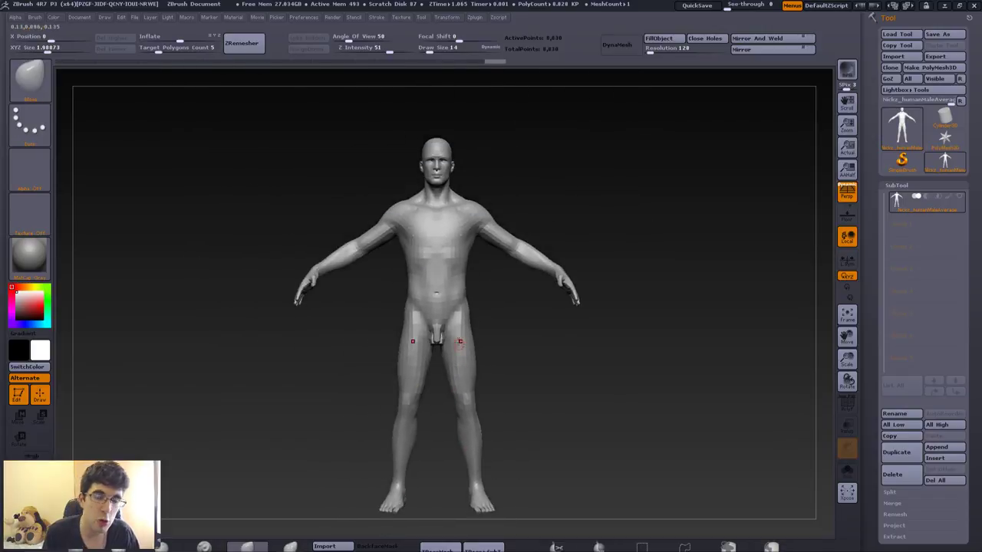
alt+right_drag(463, 329, 510, 191)
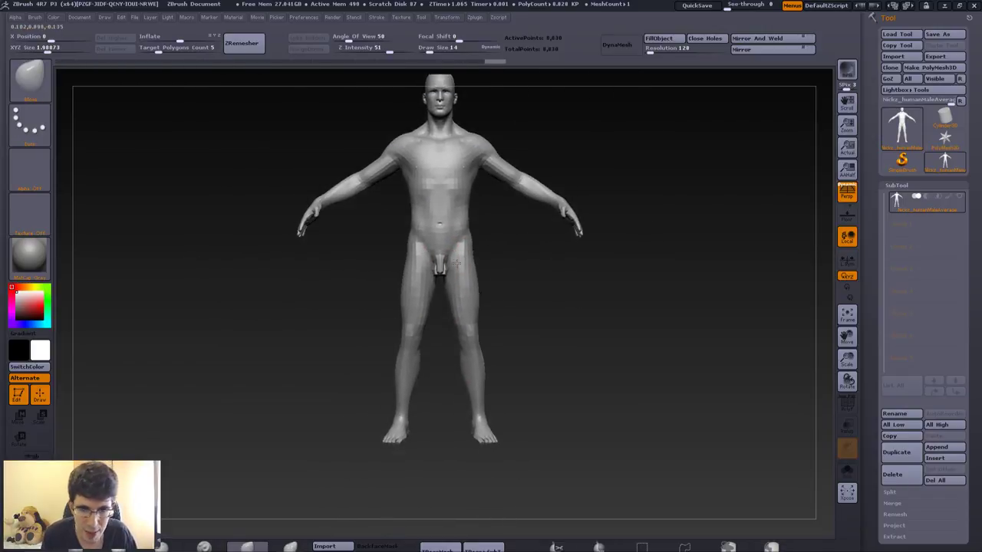
Lasso-mask the torso, the right thigh and the lower legs.
mouse_move(510, 191)
ctrl+mouse_down()
mouse_move(454, 218)
mouse_move(431, 274)
ctrl+mouse_up()
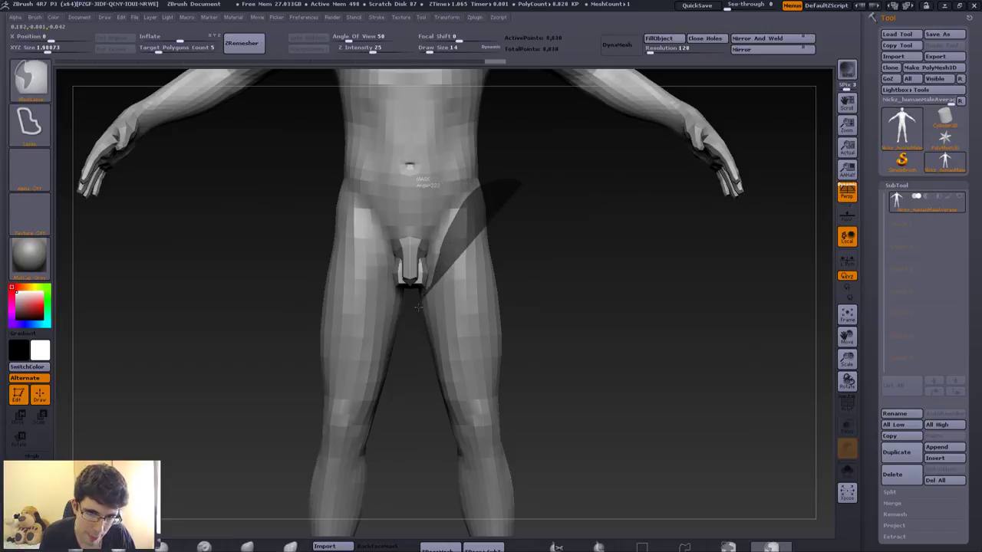
ctrl+drag(417, 307, 568, 437)
alt+right_drag(518, 443, 518, 235)
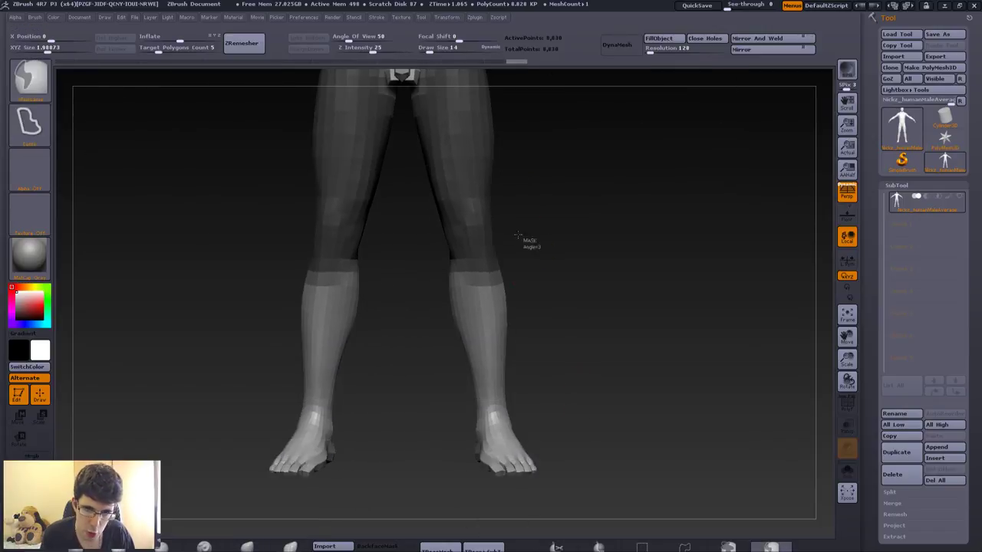
ctrl+drag(518, 235, 563, 297)
key(f)
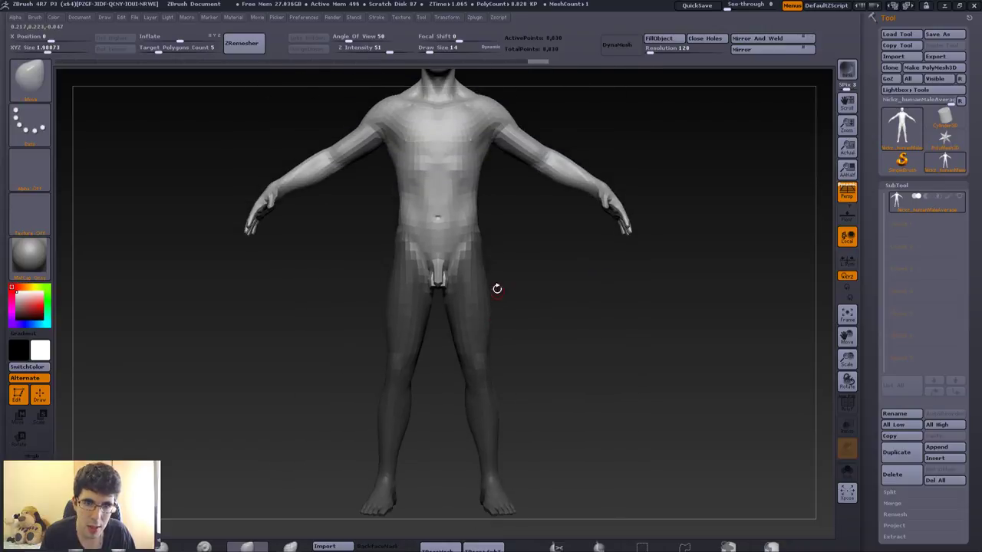
alt+right_drag(497, 288, 491, 311)
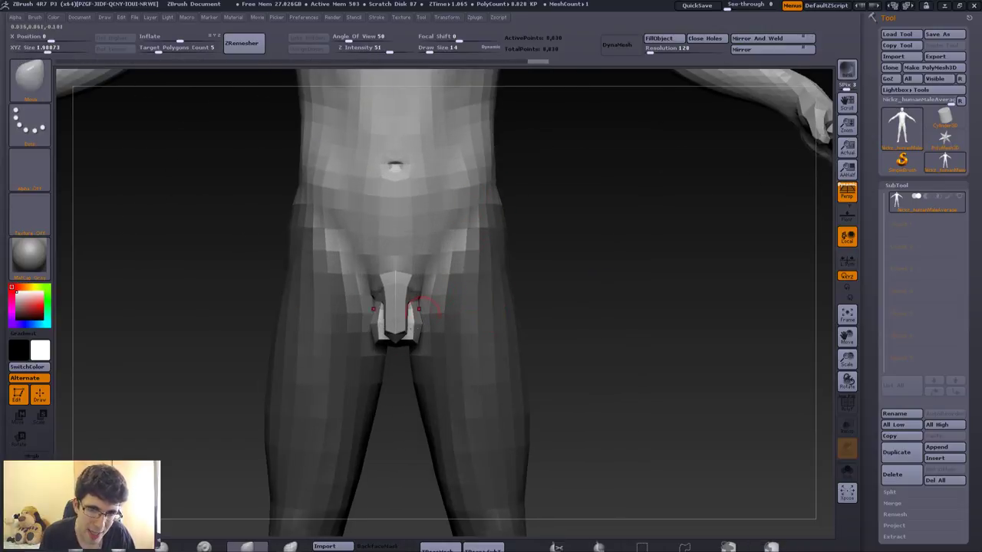
Blur the mask edges at the inner thighs.
alt+right_drag(421, 329, 425, 230)
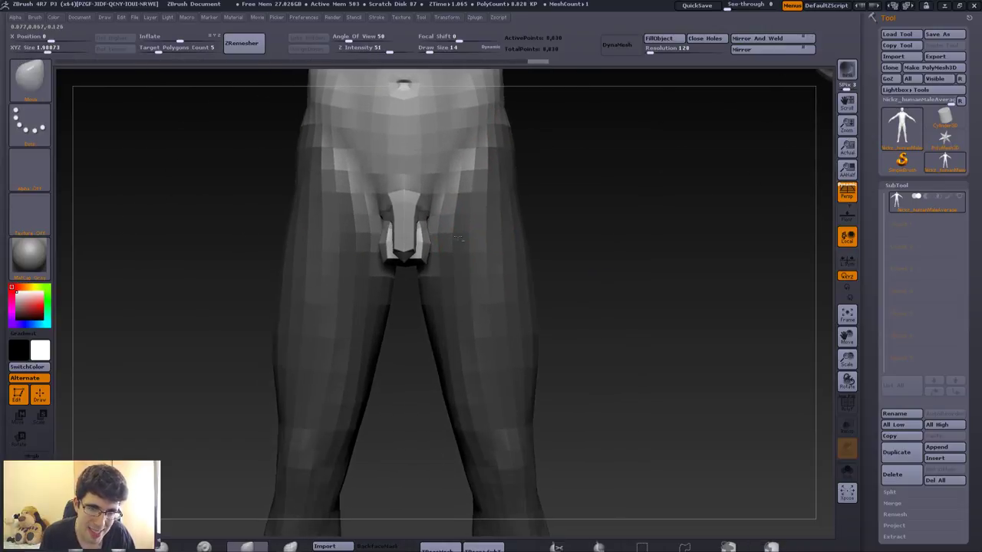
ctrl+click(497, 229)
key(f)
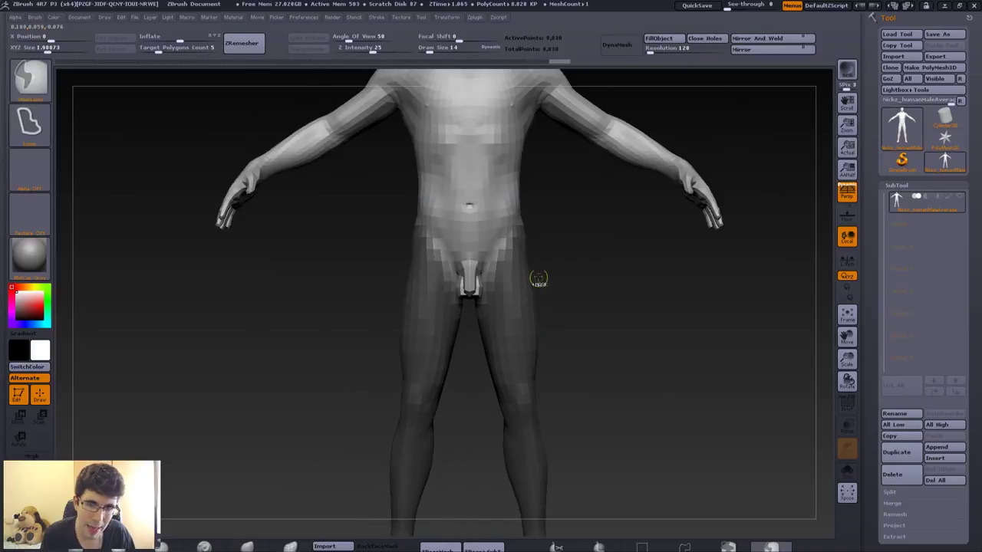
ctrl+click(501, 291)
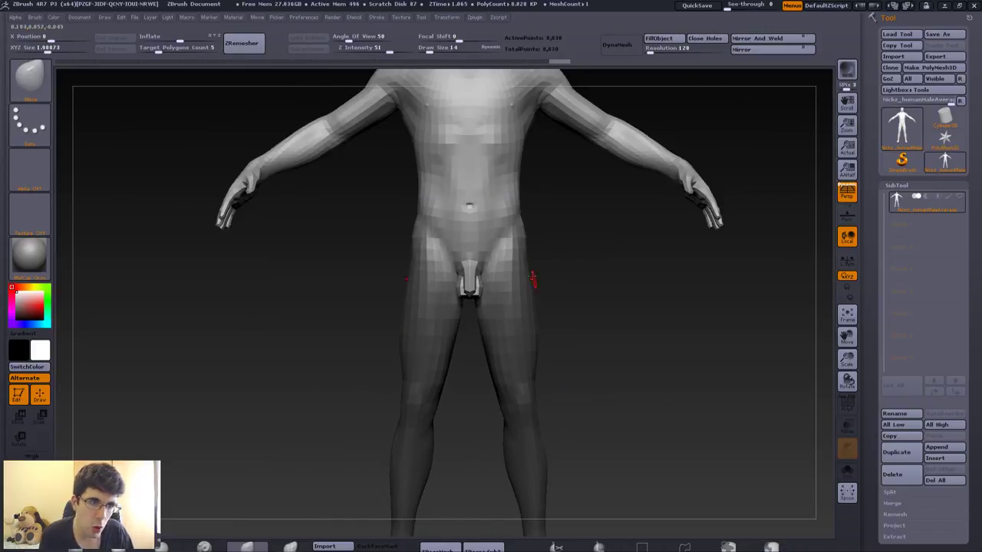
Try Transpose Rotate lines on the torso, undoing the stretched neck and shifted figure.
key(r)
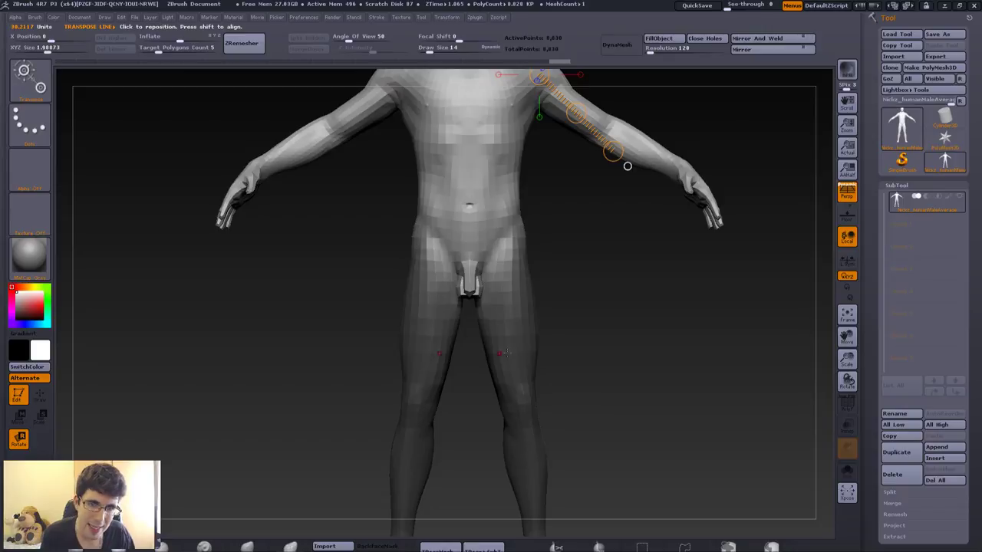
key(f)
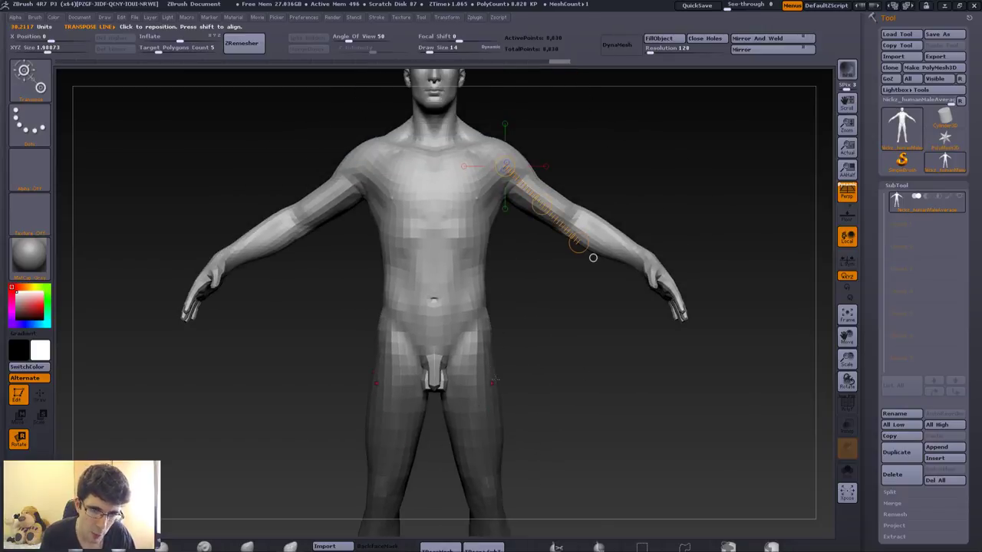
mouse_move(467, 263)
mouse_down()
mouse_move(466, 350)
mouse_move(482, 286)
mouse_move(468, 245)
mouse_move(466, 351)
mouse_up()
key(ctrl+z)
drag(467, 295, 399, 296)
mouse_move(399, 245)
mouse_down()
mouse_move(522, 255)
mouse_move(478, 142)
mouse_up()
drag(478, 198, 477, 68)
key(ctrl+z)
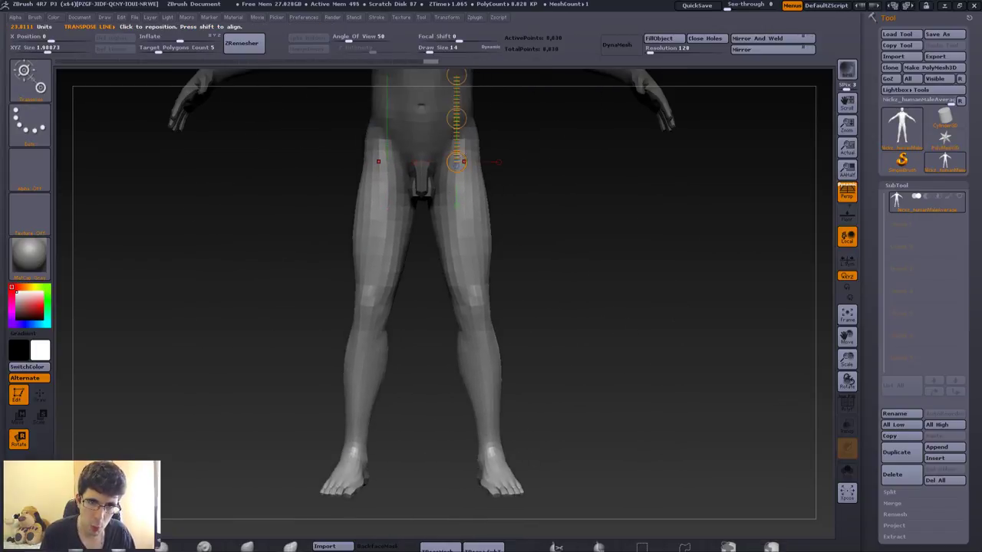
key(r)
Lay a rotation line down the right leg, compare the leg pose with undo/redo, and revert it.
mouse_move(464, 149)
mouse_down()
mouse_move(464, 297)
mouse_move(443, 300)
mouse_up()
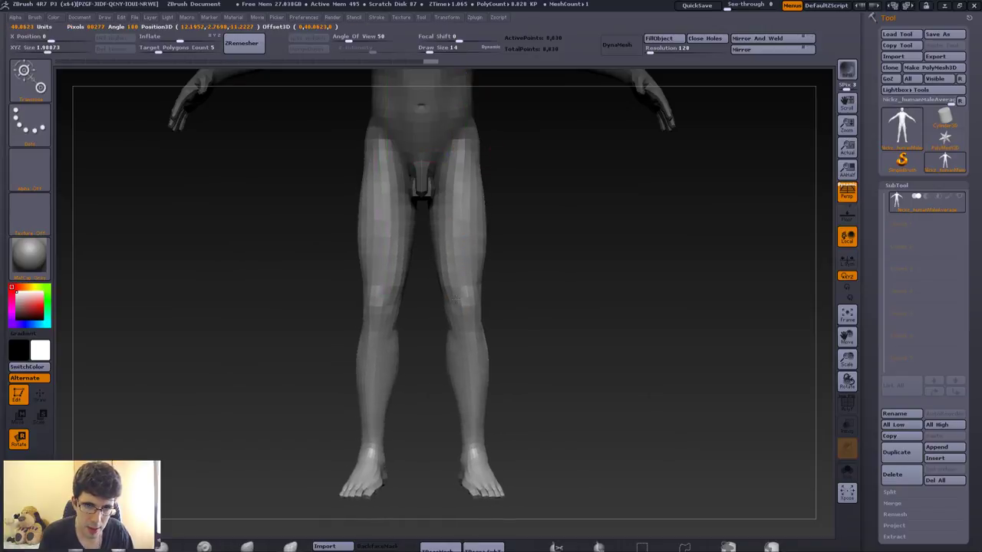
key(ctrl+z)
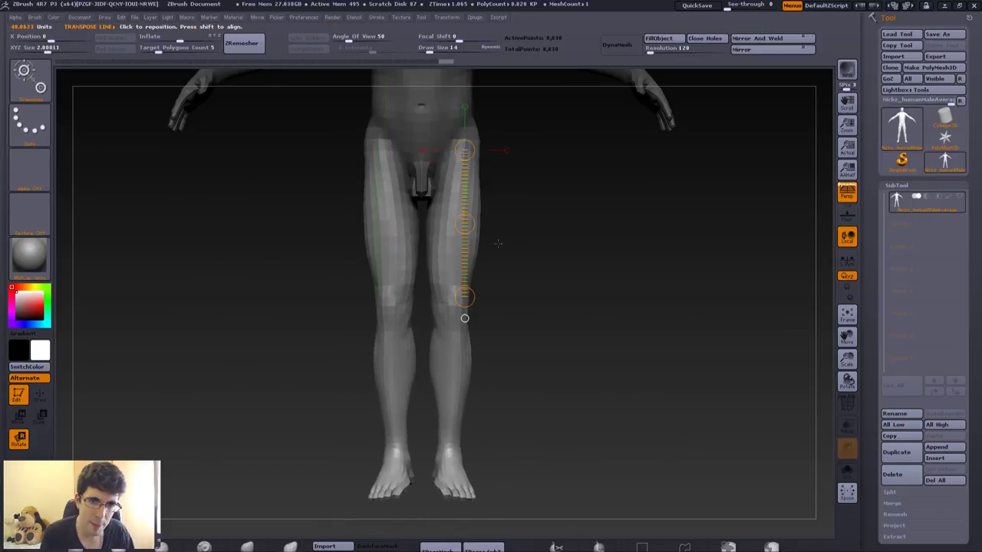
key(ctrl+shift+z)
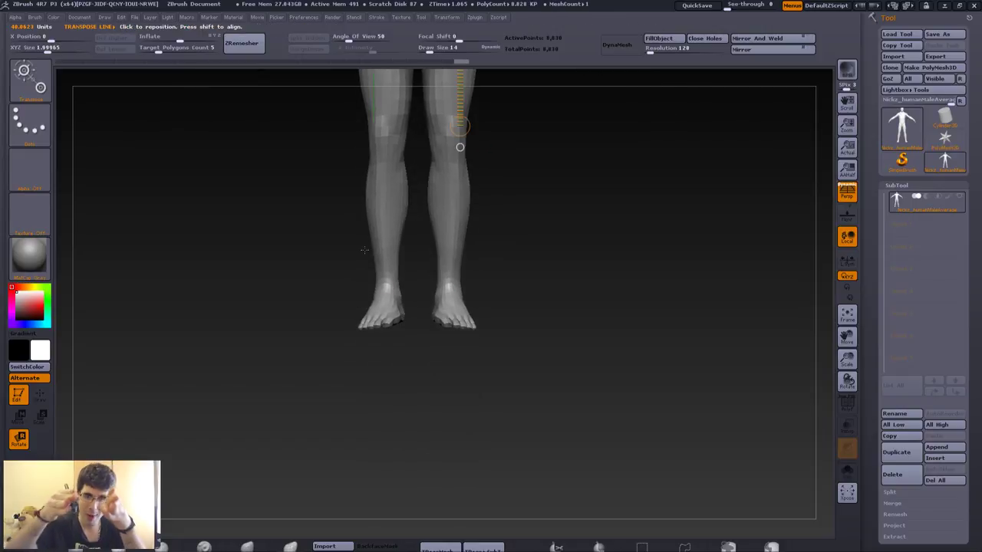
key(ctrl+z)
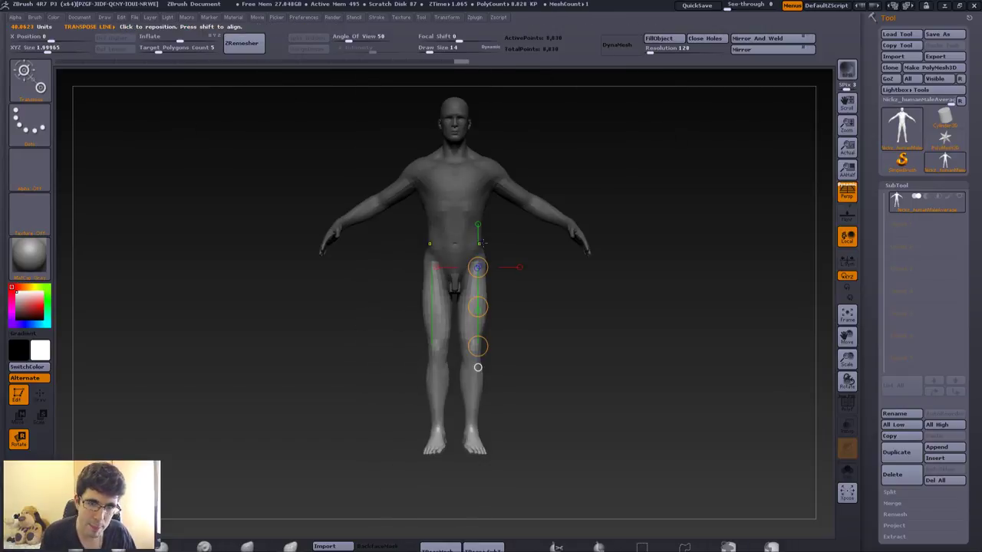
Mask the legs, leaving the feet free, and set Transpose pivot points at both ankles.
key(ctrl+shift+z)
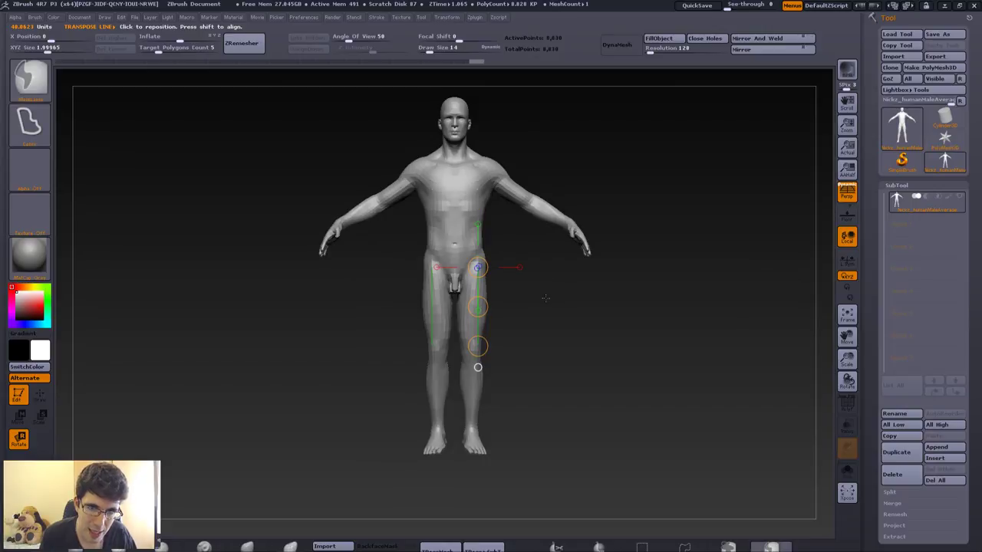
key(ctrl+shift+z)
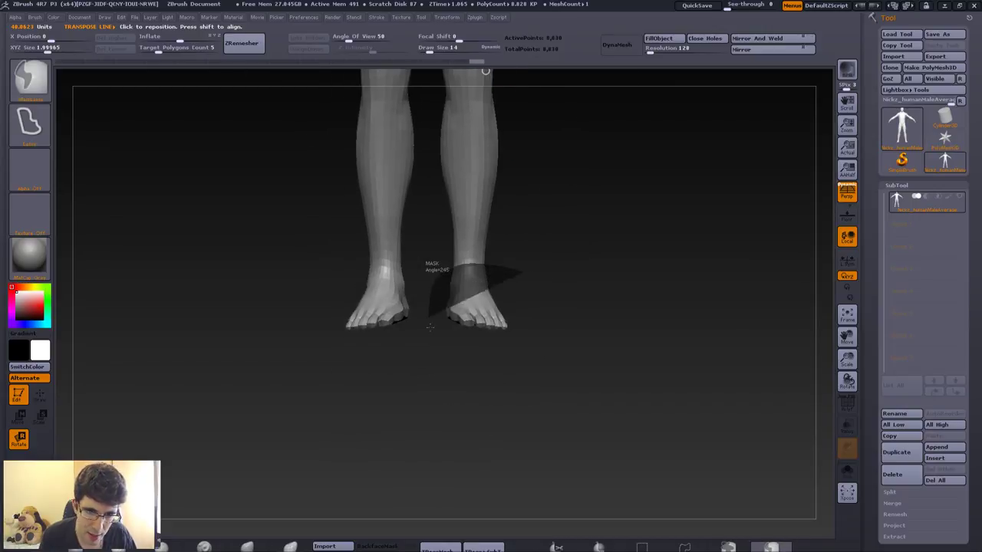
key(ctrl+shift+z)
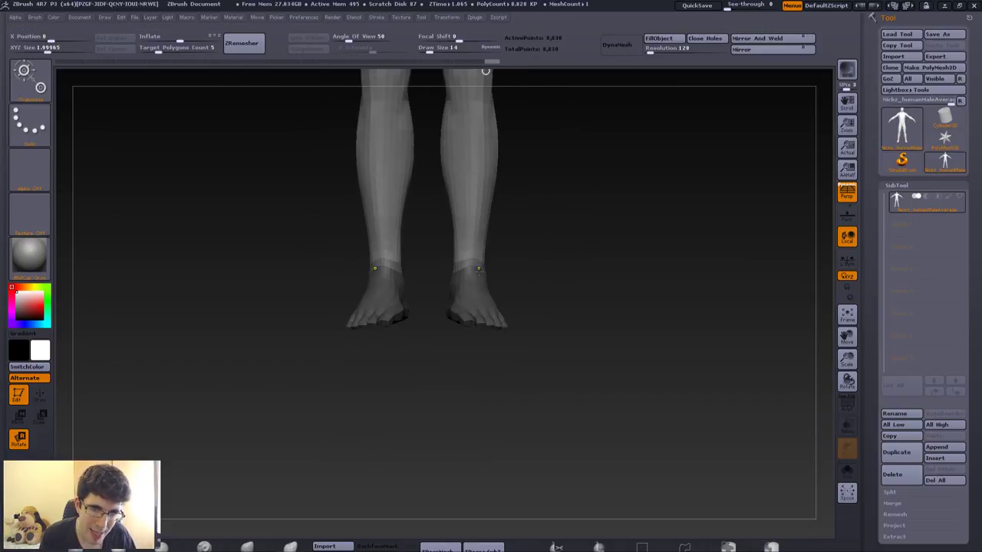
key(ctrl+shift+z)
key(ctrl+shift+z)
key(ctrl+shift+z)
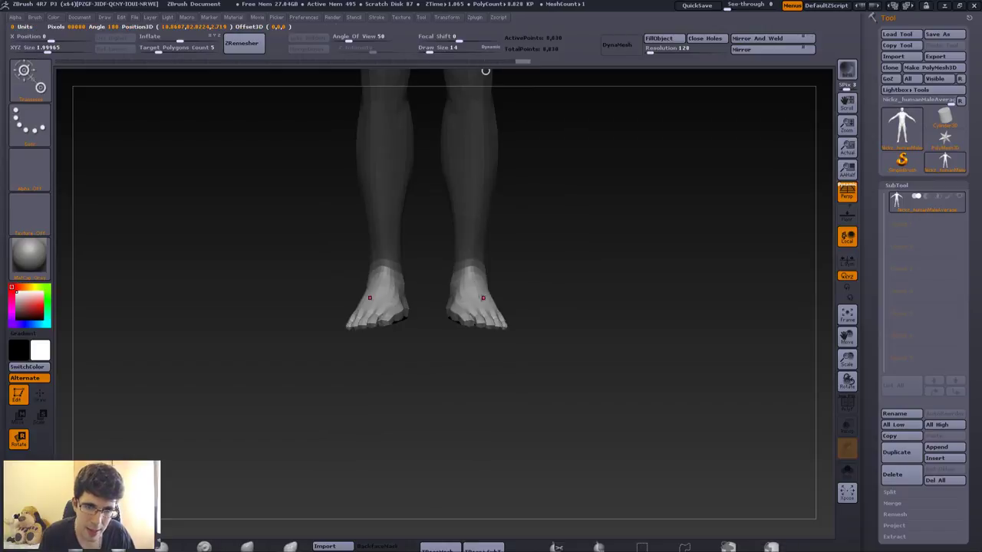
key(ctrl+shift+z)
Rotate the foot at the right ankle and review the foot pose on the full body.
key(ctrl+shift+z)
key(ctrl+shift+z)
key(ctrl+shift+z)
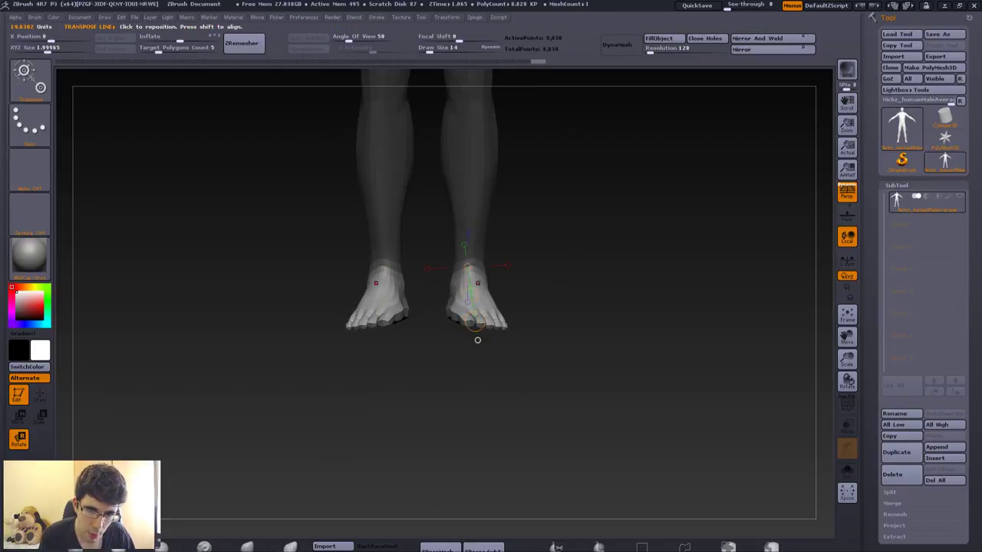
key(ctrl+shift+z)
key(ctrl+shift+z)
key(ctrl+shift+z)
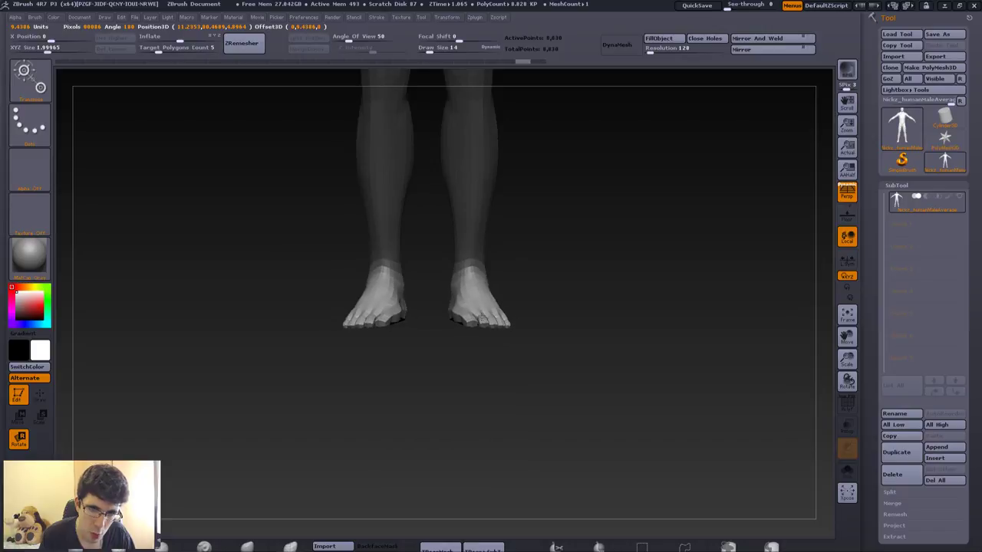
key(ctrl+shift+z)
key(ctrl+shift+z)
key(ctrl+shift+z)
key(ctrl+shift+z)
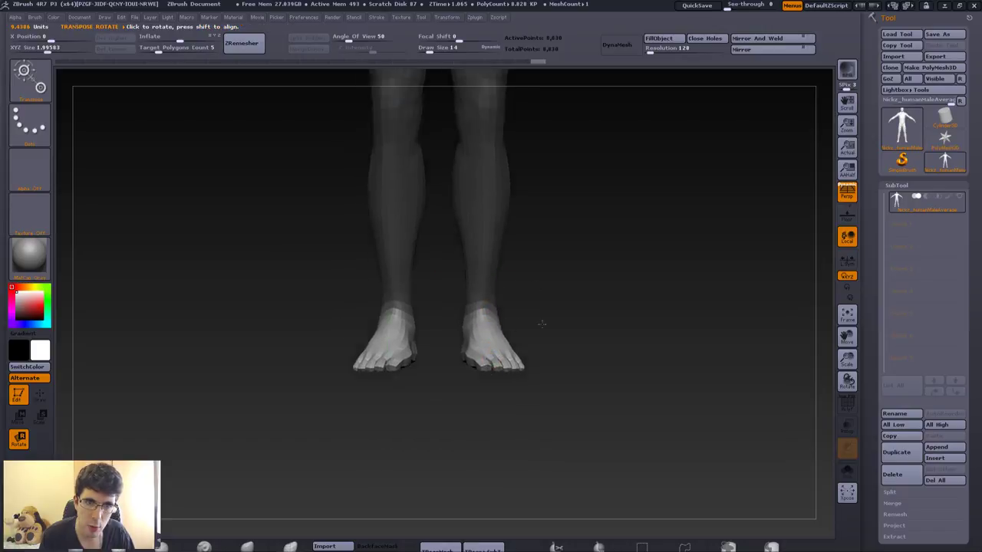
key(ctrl+shift+z)
key(ctrl+shift+z)
key(ctrl+shift+z)
key(ctrl+shift+z)
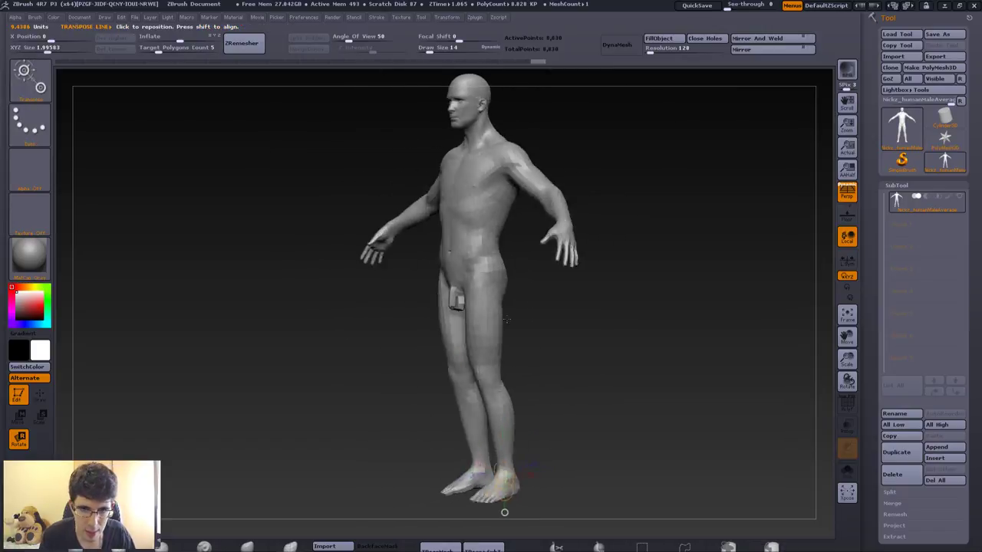
key(ctrl+shift+z)
key(ctrl+shift+z)
key(ctrl+shift+z)
Return to Draw mode with draw size 83 and check the hip and leg polygroups in PolyF.
key(q)
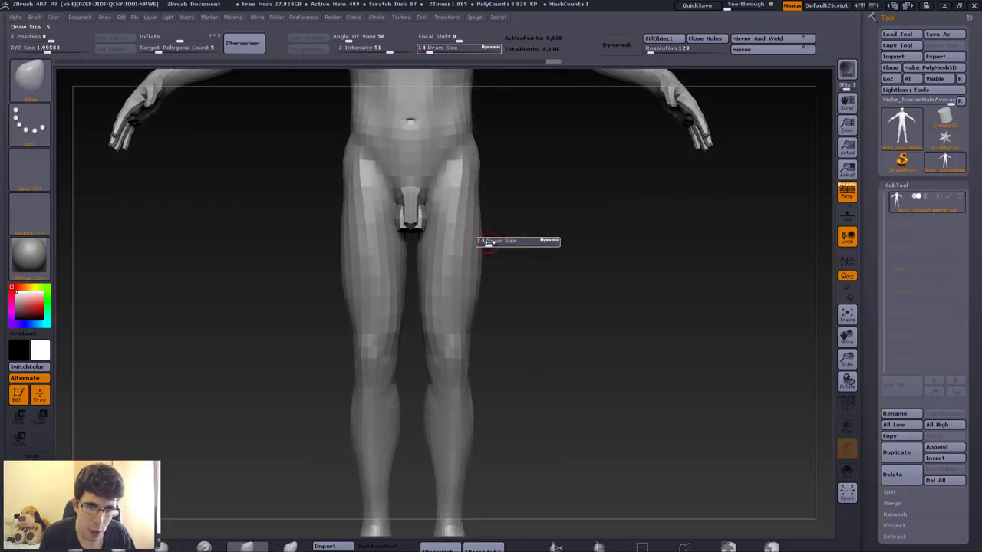
mouse_move(506, 184)
mouse_down()
mouse_move(537, 199)
mouse_move(482, 222)
mouse_move(492, 265)
mouse_move(464, 241)
mouse_move(484, 224)
mouse_up()
key(s)
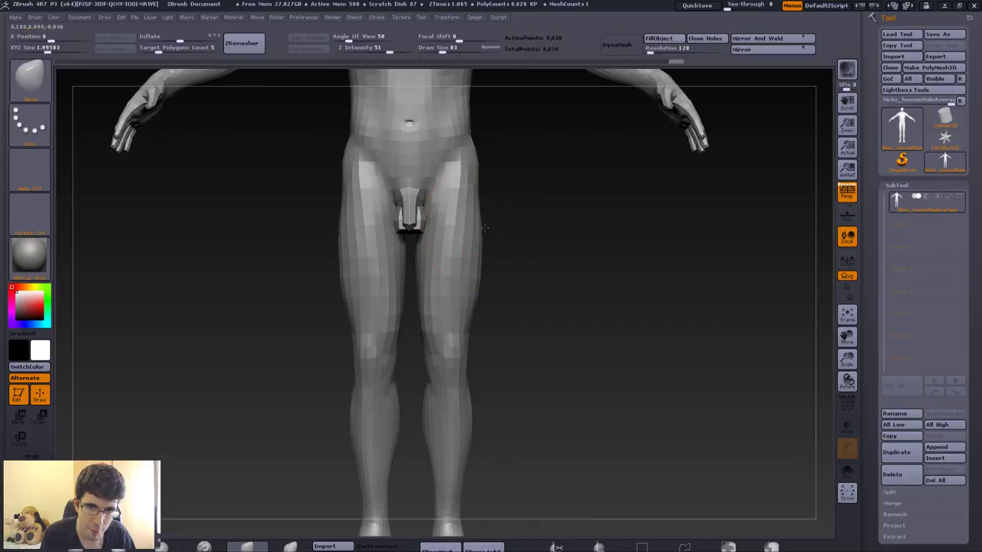
key(shift+f)
ctrl+right_drag(482, 227, 424, 172)
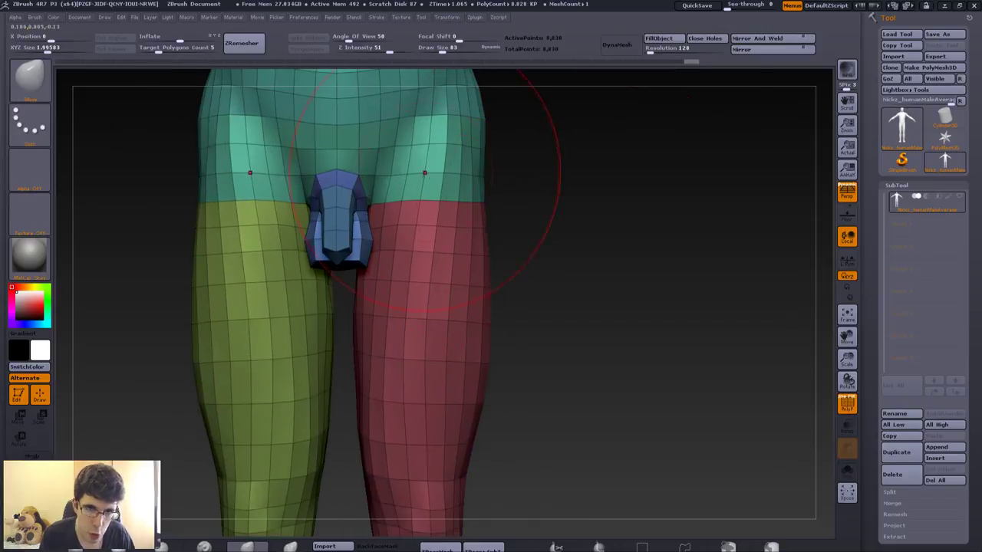
drag(504, 235, 491, 259)
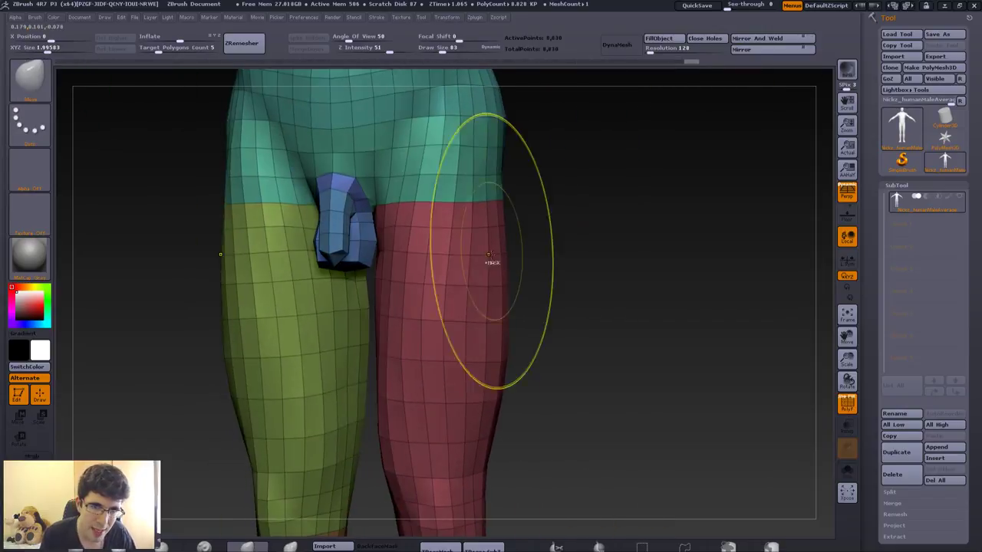
mouse_move(491, 259)
ctrl+right_down()
mouse_move(464, 177)
mouse_move(480, 200)
ctrl+right_up()
Resize the Move brush to 55 then 44 and shape the thighs from a side view with PolyF off.
key(s)
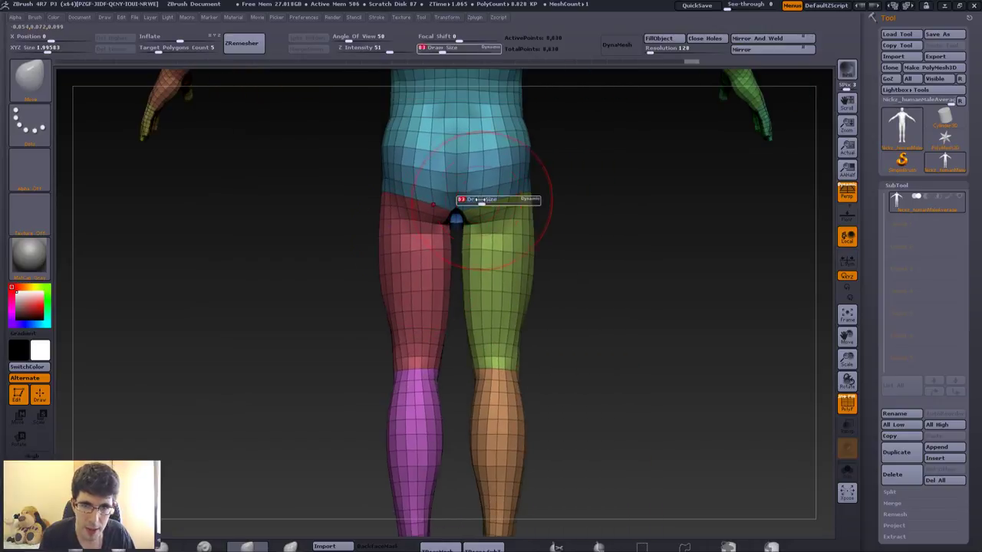
drag(473, 204, 484, 203)
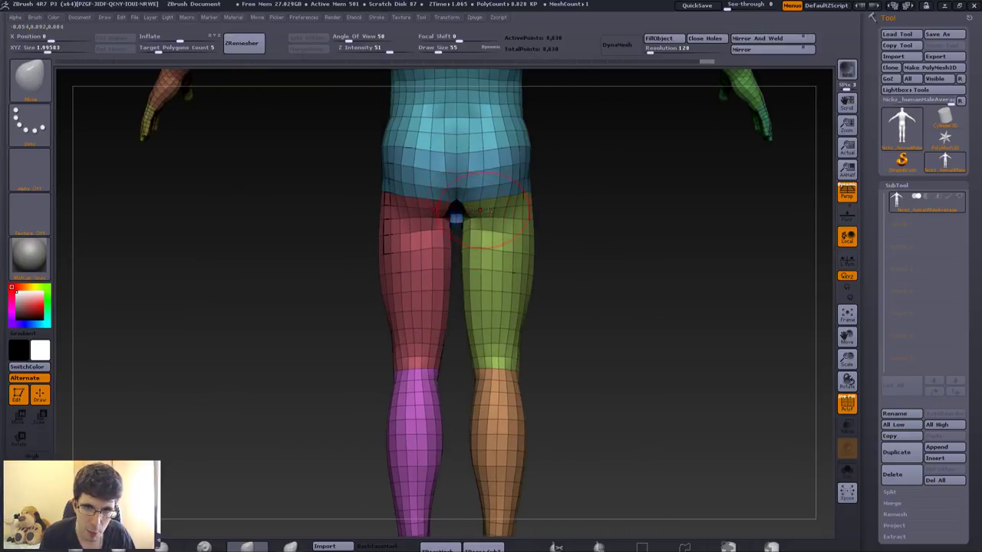
key(shift+f)
mouse_move(506, 205)
right_down()
mouse_move(471, 206)
mouse_move(506, 143)
right_up()
key([)
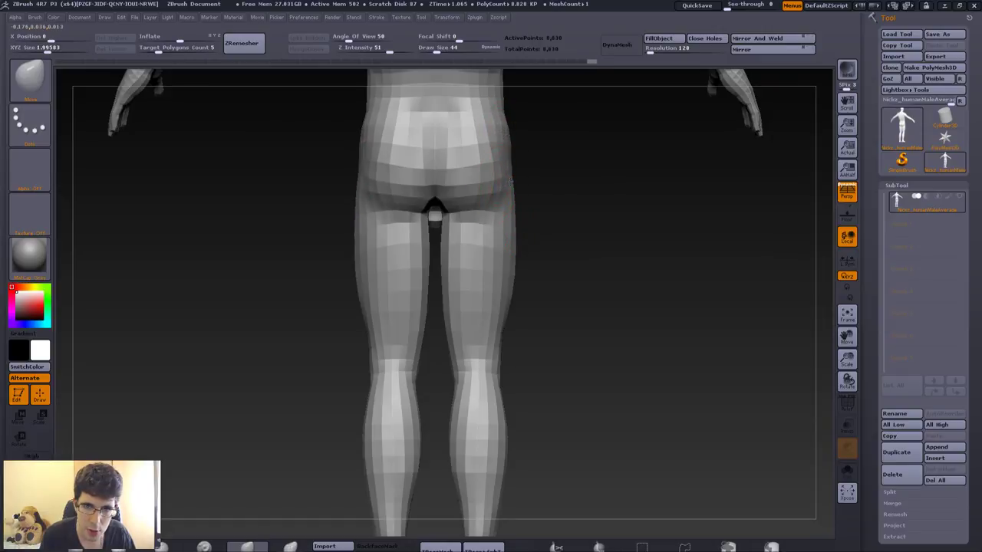
Mask the body so only the screen-right arm and shoulder stay free.
key(f)
drag(497, 237, 491, 243)
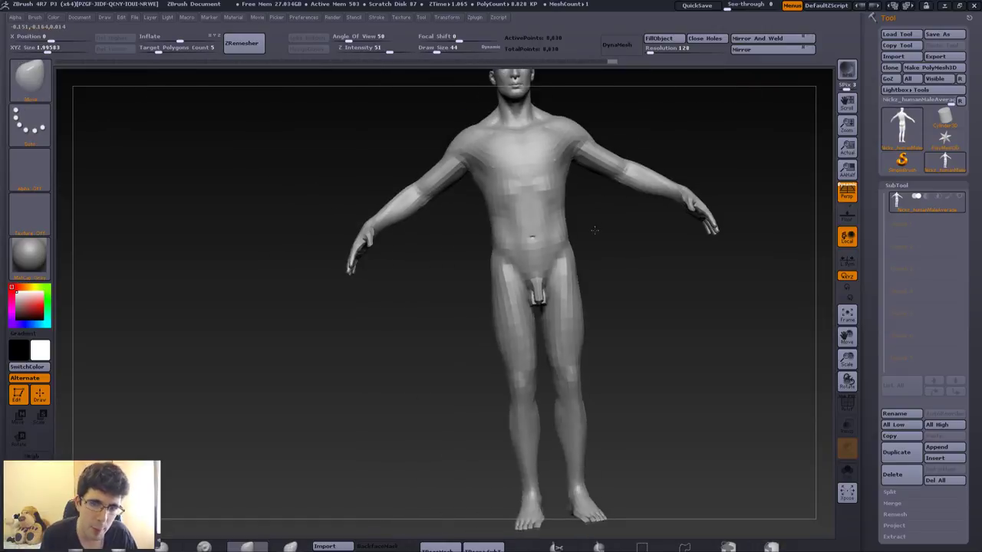
ctrl+right_drag(510, 204, 458, 159)
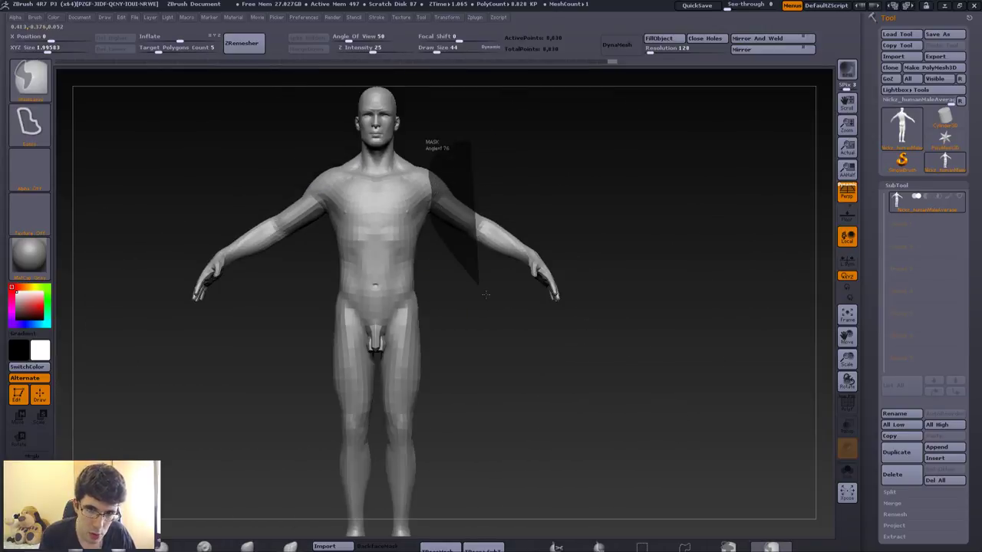
ctrl+drag(486, 294, 498, 173)
ctrl+click(475, 178)
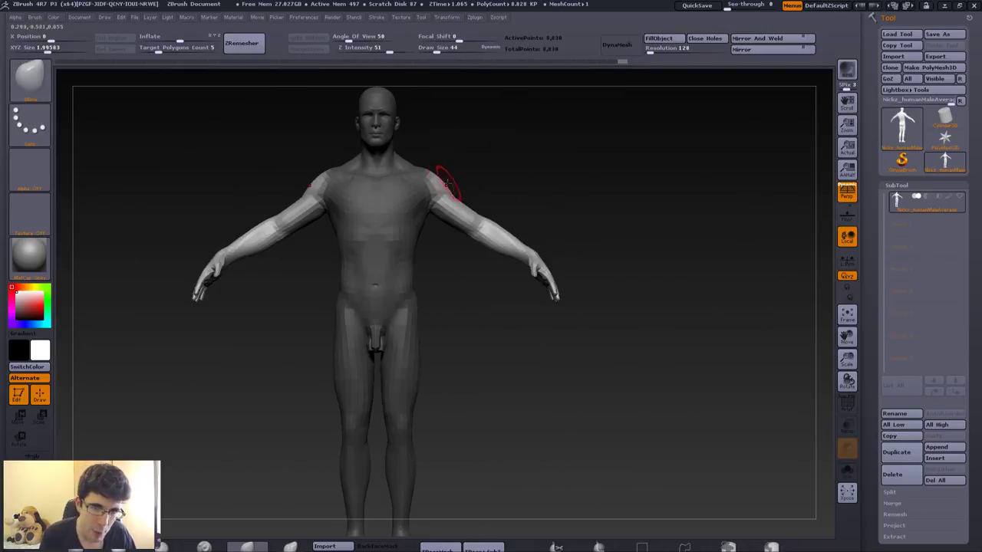
ctrl+right_drag(429, 188, 460, 251)
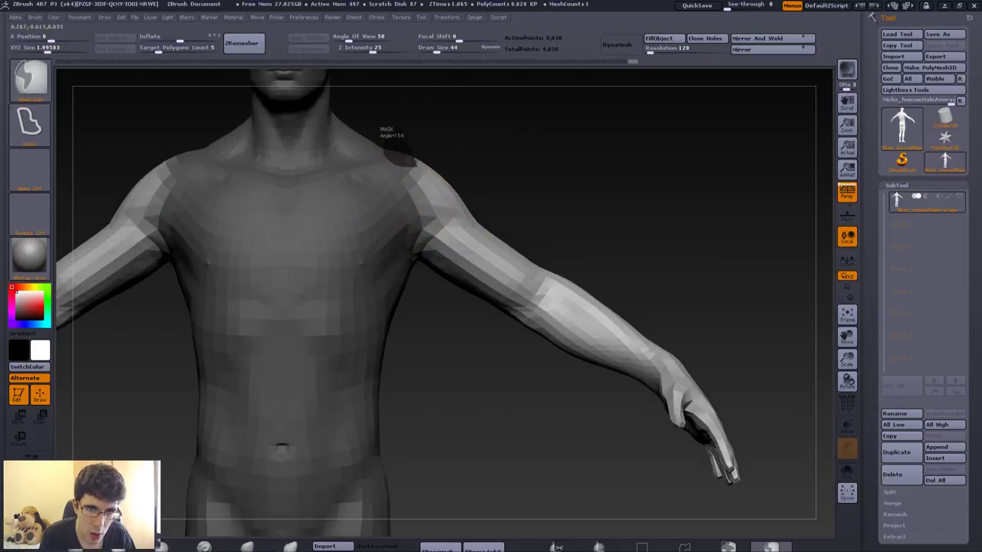
mouse_move(386, 130)
ctrl+mouse_down()
mouse_move(462, 162)
mouse_move(482, 250)
mouse_move(430, 300)
mouse_move(427, 274)
ctrl+mouse_up()
Swing the arm down from the shoulder with Transpose Rotate, undoing trial rotations.
key(r)
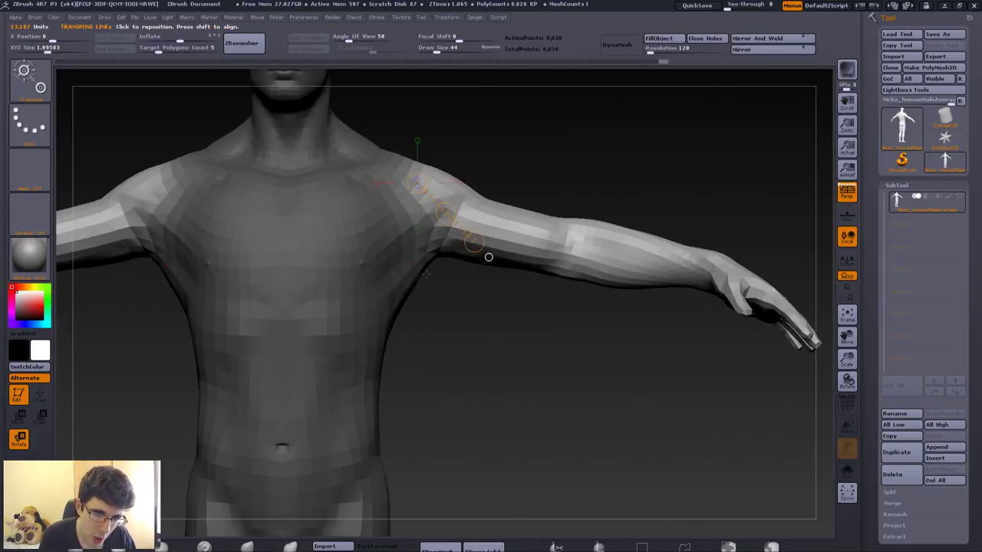
key(ctrl+shift+z)
key(ctrl+shift+z)
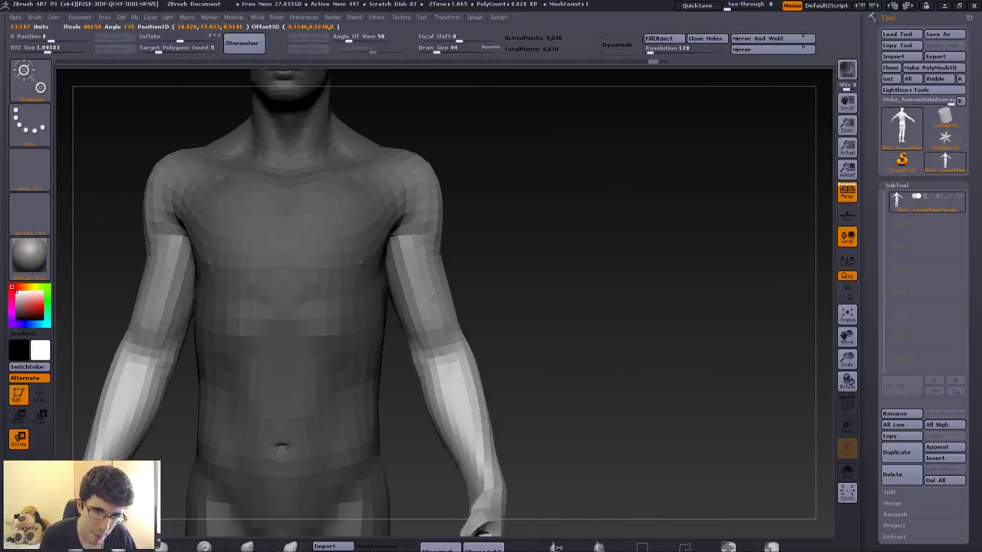
key(ctrl+z)
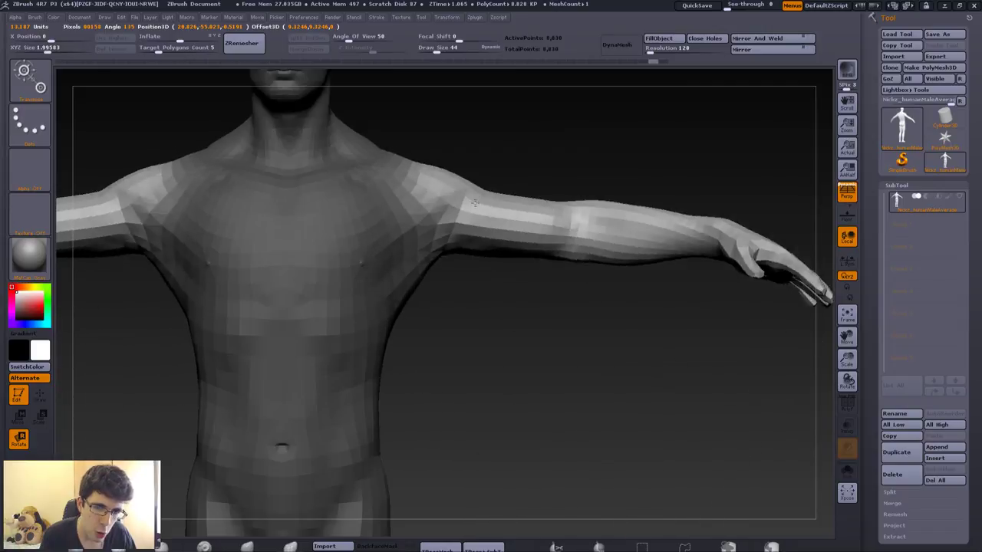
key(ctrl+z)
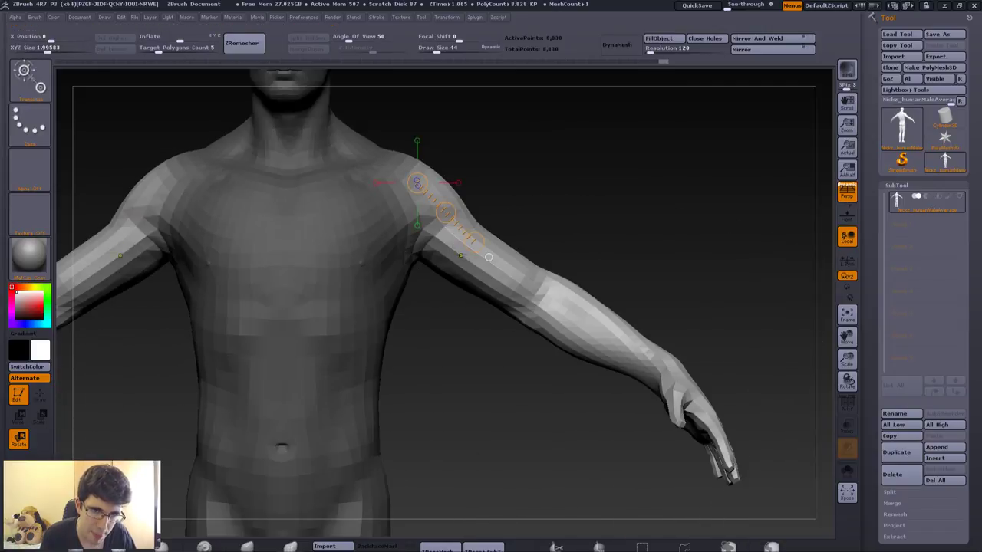
mouse_move(474, 242)
mouse_down()
mouse_move(456, 243)
mouse_move(489, 257)
mouse_up()
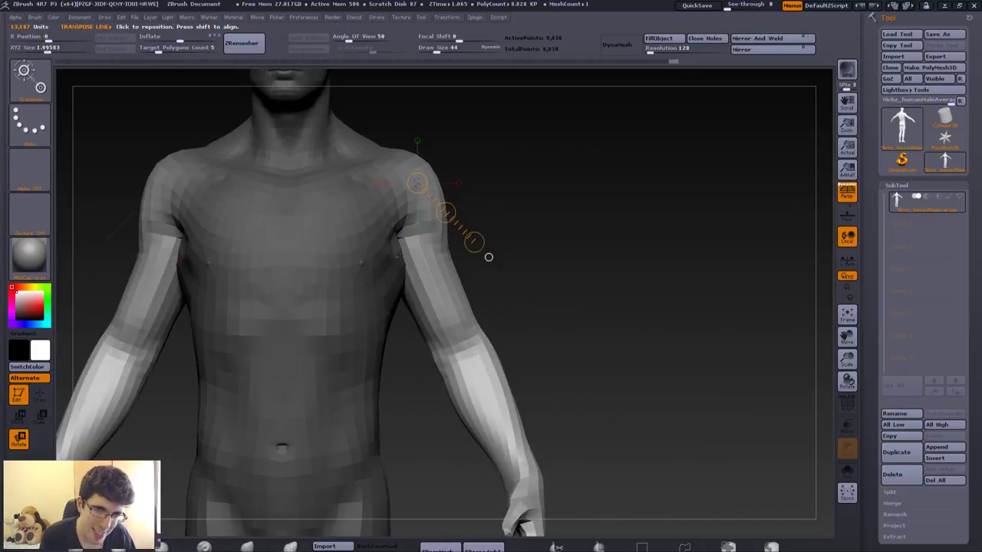
key(ctrl+z)
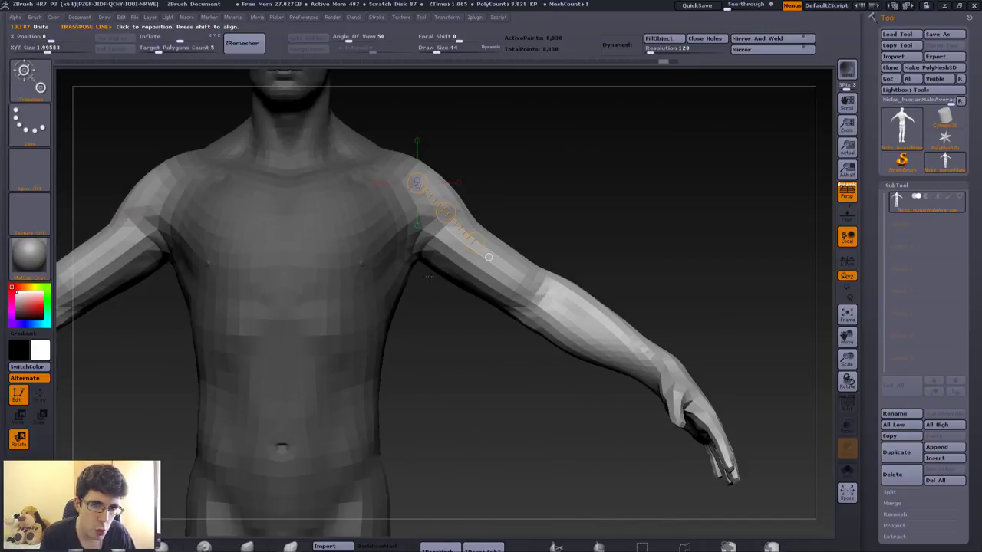
Redo the arm-lowering steps, which leave the shoulders and arms ballooned into a distorted mass.
key(f)
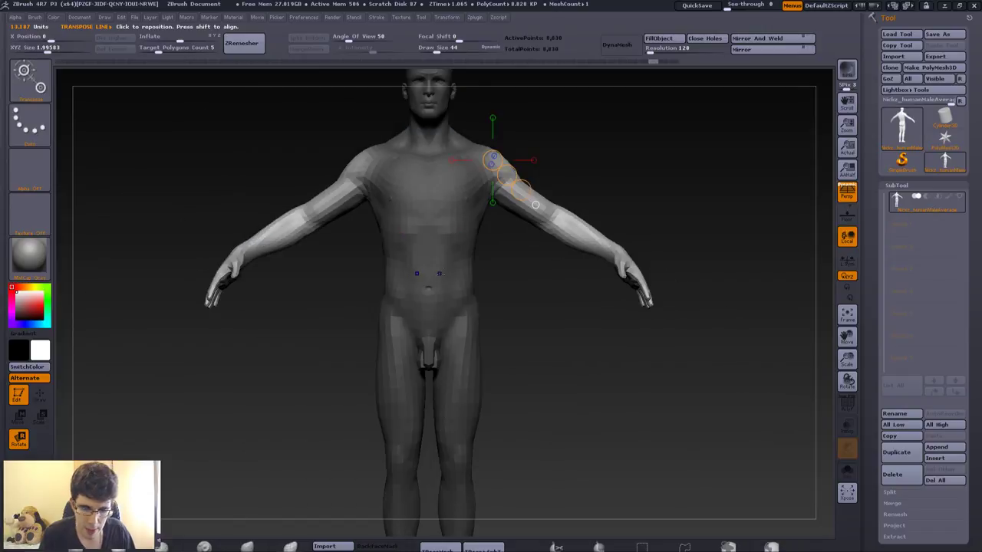
key(shift+f)
key(shift+f)
key(ctrl+shift+z)
key(ctrl+shift+z)
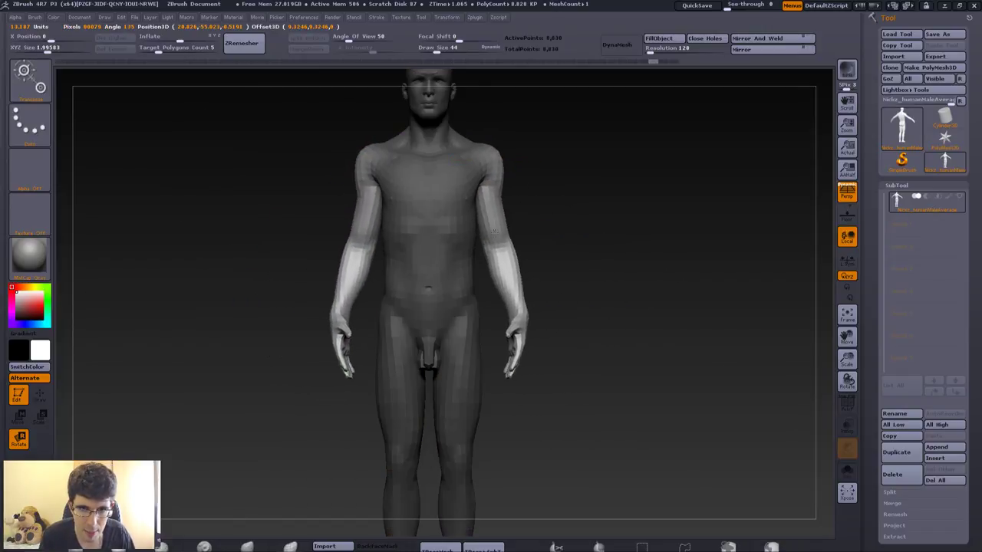
key(ctrl+shift+z)
key(ctrl+shift+z)
key(ctrl+shift+z)
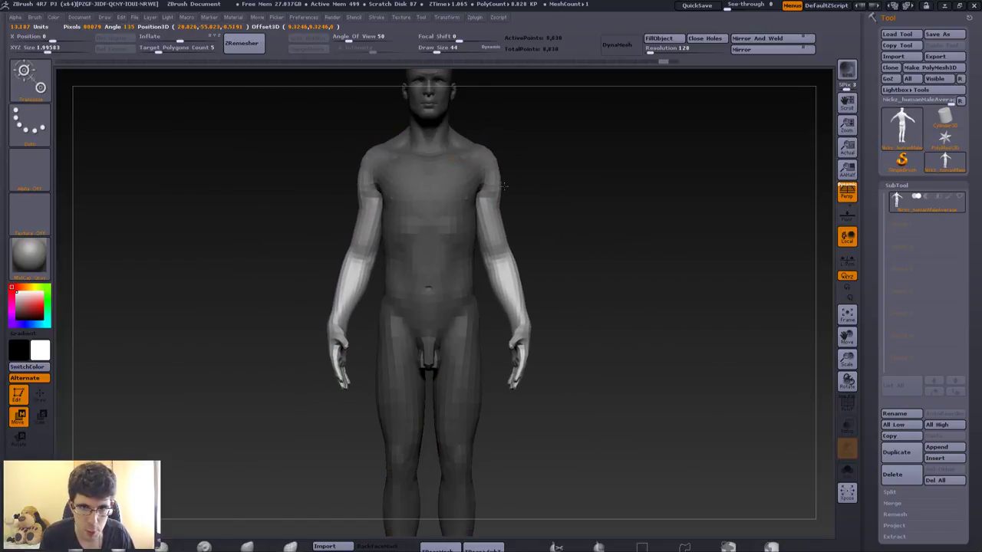
drag(535, 204, 535, 195)
key(ctrl+shift+z)
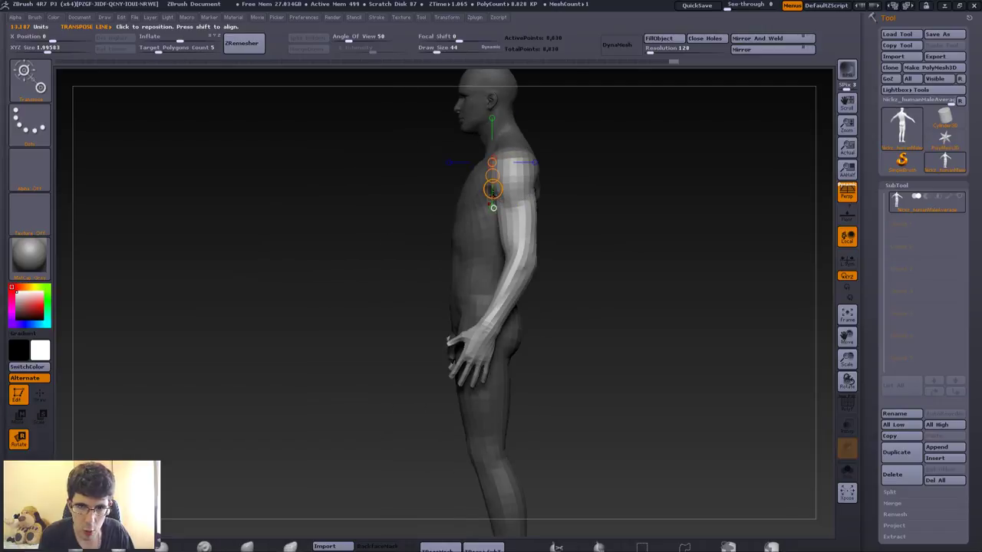
key(ctrl+shift+z)
key(ctrl+shift+z)
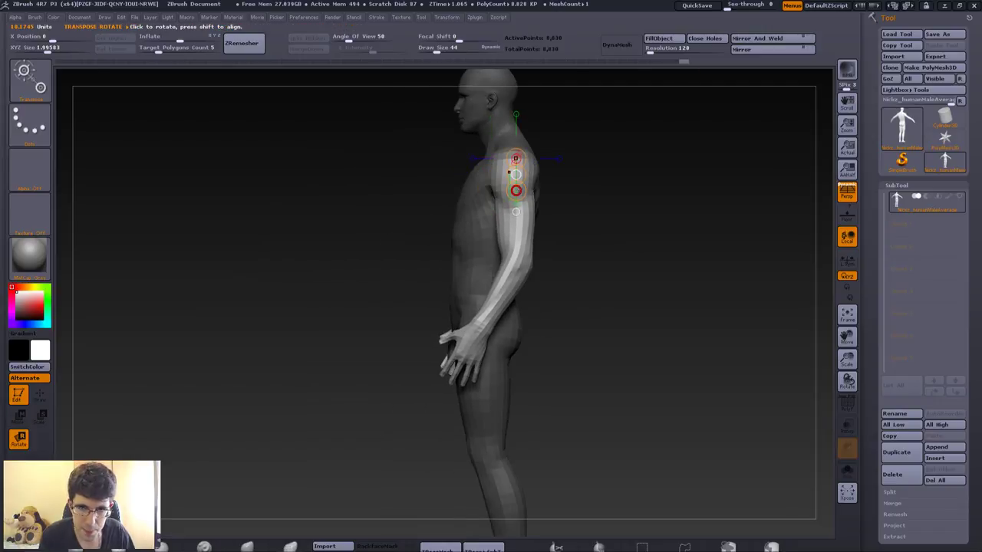
key(ctrl+shift+z)
key(ctrl+shift+z)
key(ctrl+shift+z)
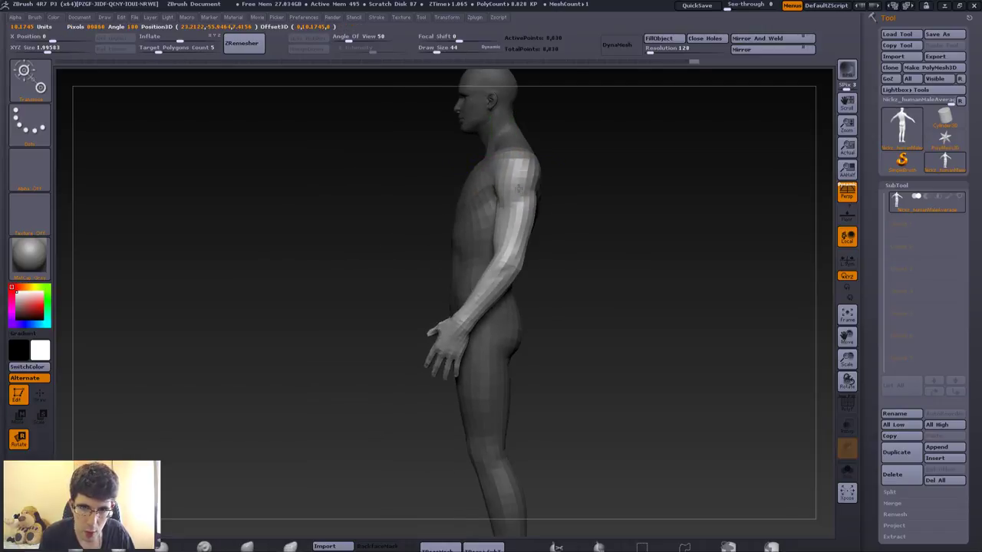
key(ctrl+shift+z)
key(ctrl+shift+z)
key(ctrl+shift+z)
key(ctrl+shift+z)
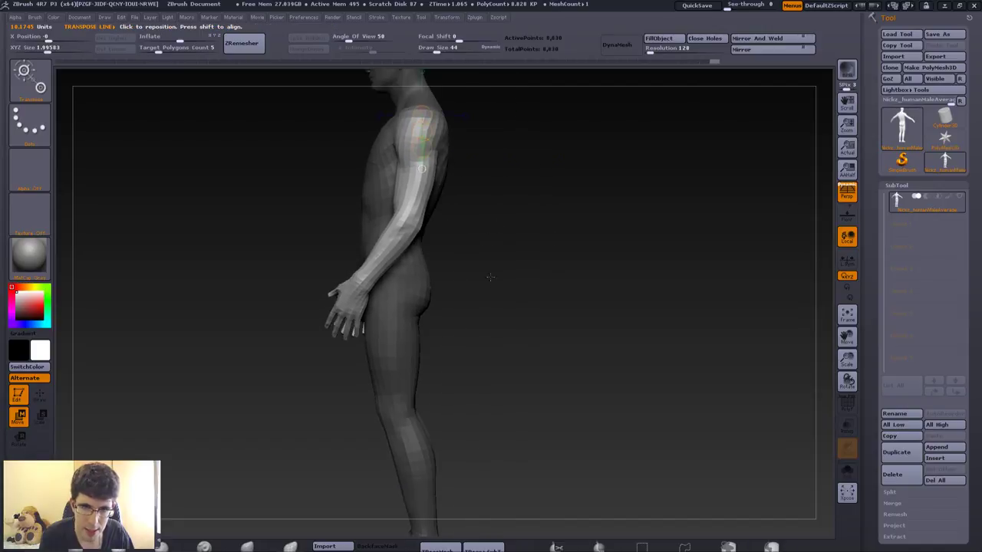
key(ctrl+shift+z)
key(ctrl+shift+z)
key(ctrl+shift+z)
key(ctrl+shift+z)
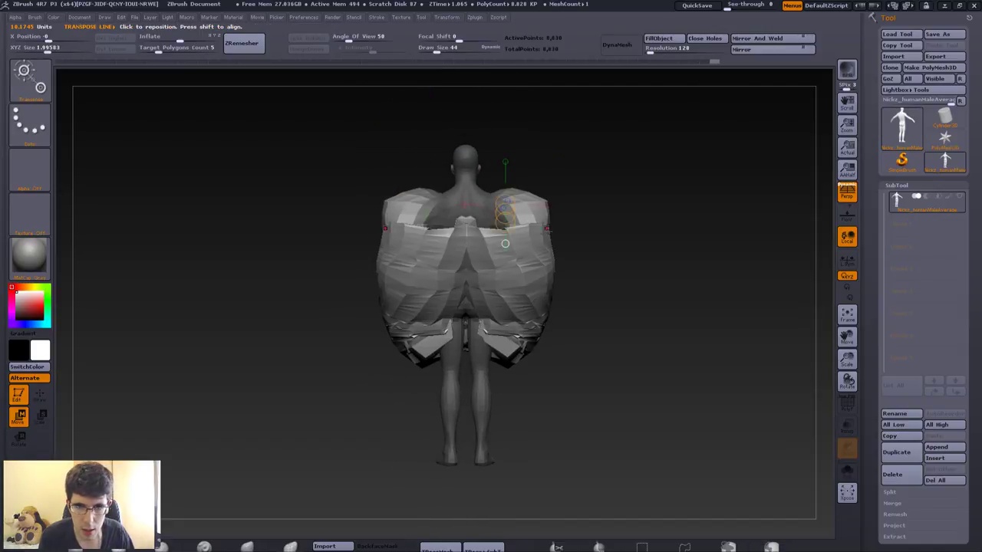
key(ctrl+shift+z)
key(ctrl+shift+z)
key(ctrl+shift+z)
key(ctrl+shift+z)
key(ctrl+shift+z)
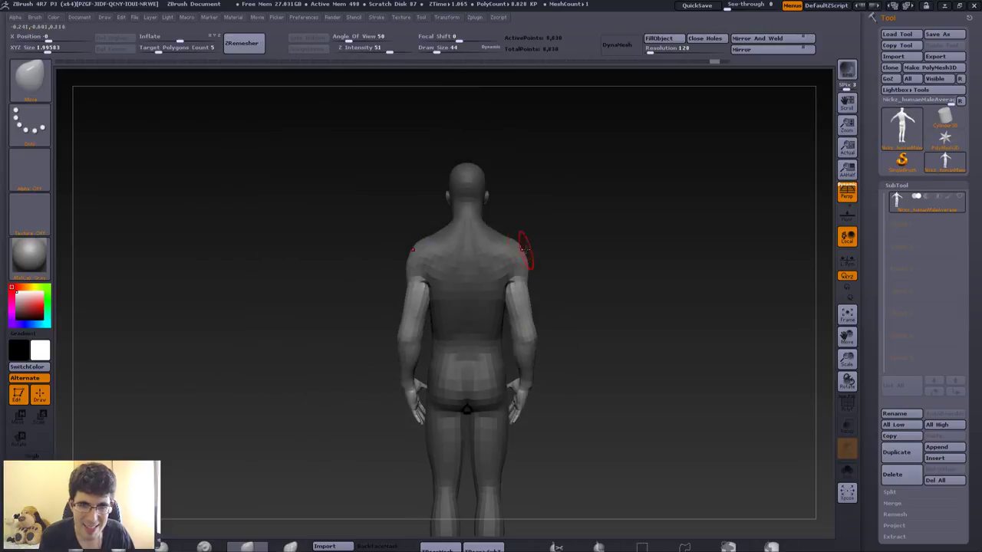
Reshape the shoulders from the back with the Move brush, reducing draw size from 194 to 69 to 38.
drag(547, 283, 529, 287)
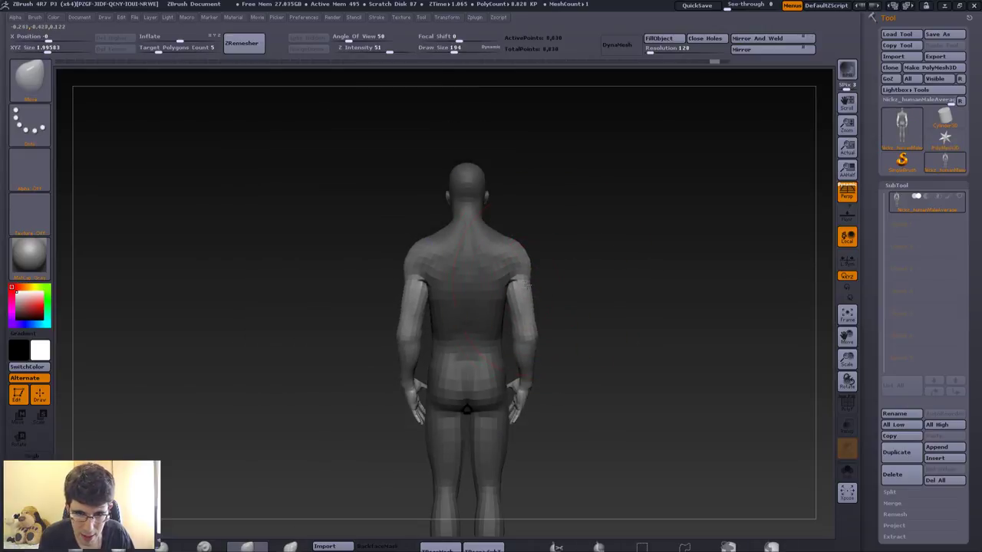
key(ctrl+shift+z)
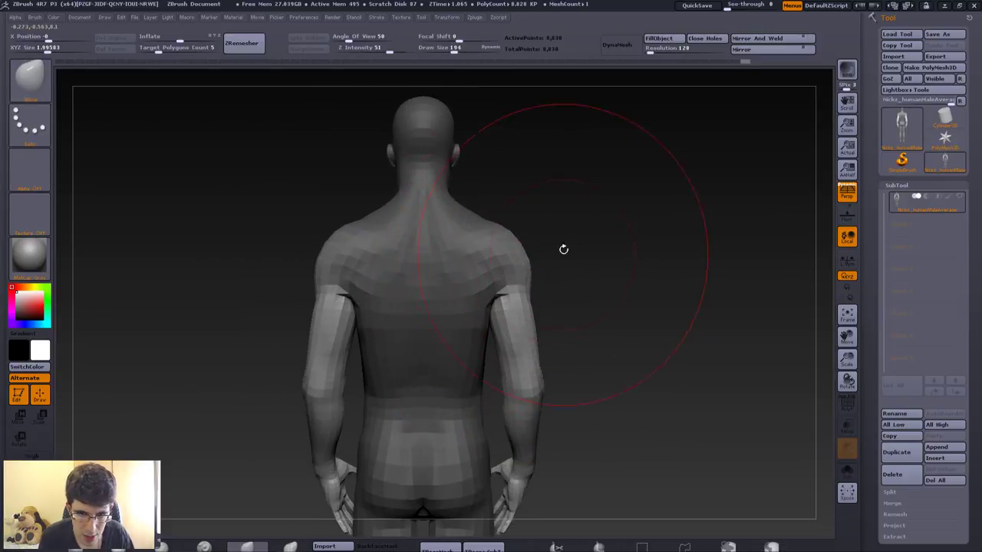
key(ctrl+shift+z)
key(ctrl+shift+z)
key(ctrl+shift+z)
key(s)
drag(496, 226, 470, 227)
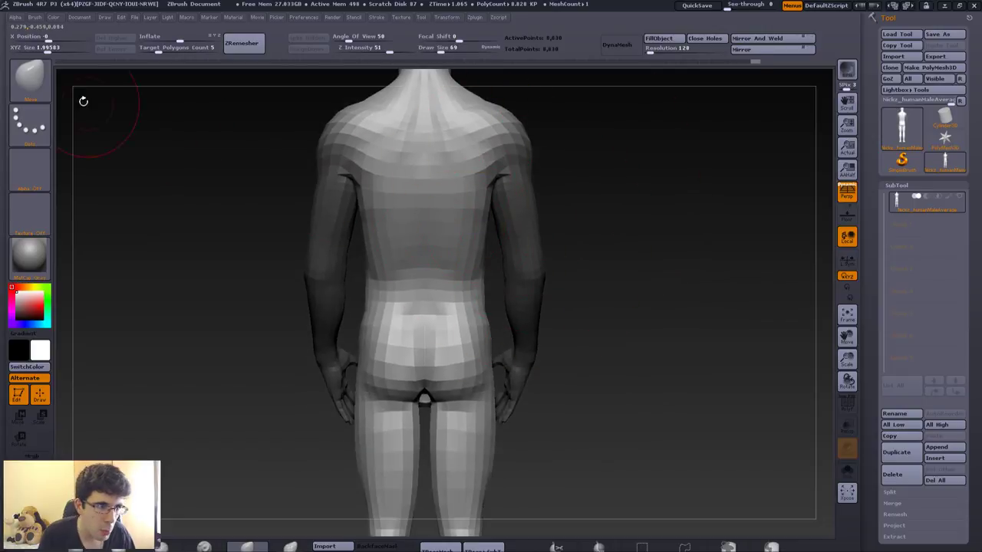
mouse_move(365, 167)
mouse_down()
mouse_move(481, 209)
mouse_move(576, 187)
mouse_up()
key(ctrl+z)
key(s)
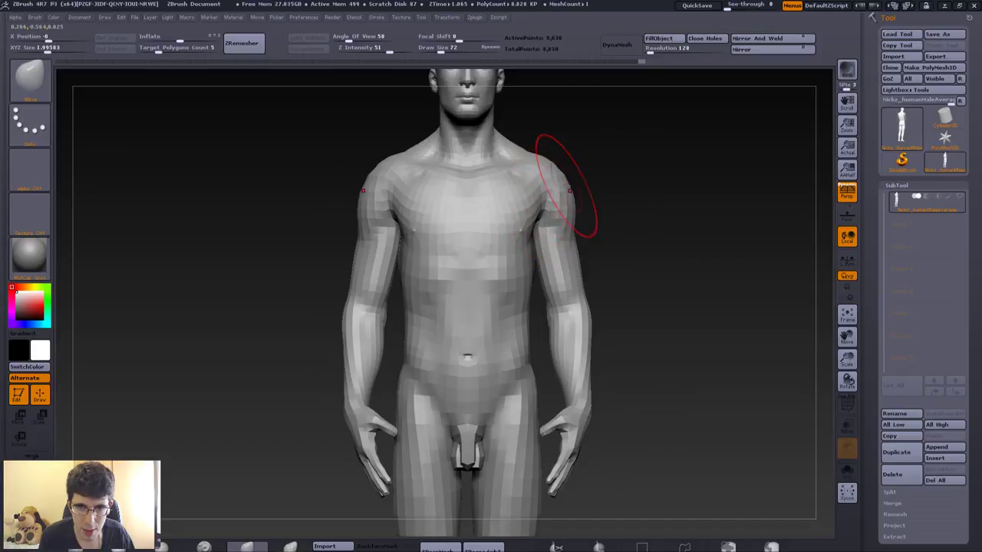
click(574, 204)
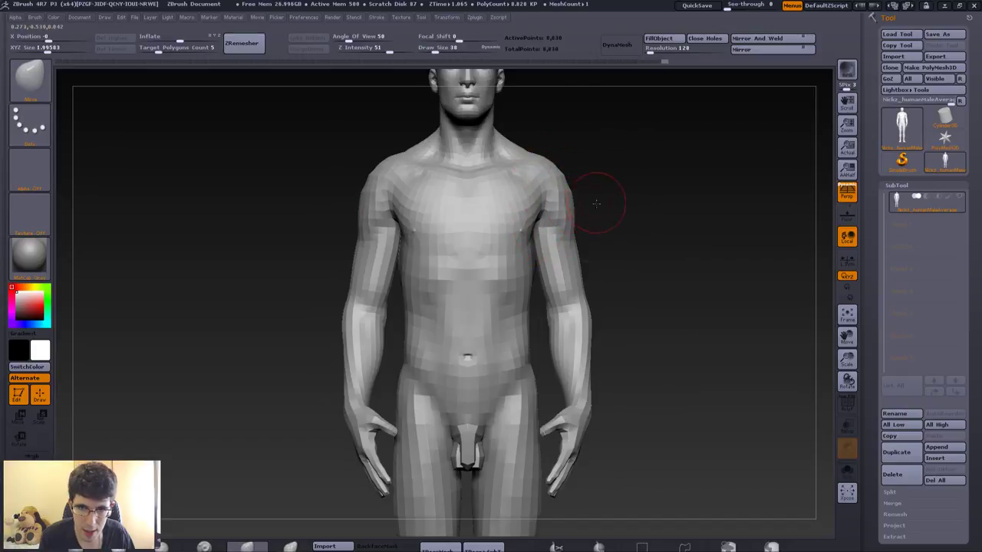
Keep moving the shoulder forms from side and front views with a larger brush.
key(s)
mouse_move(596, 203)
mouse_down()
mouse_move(576, 194)
mouse_move(659, 208)
mouse_move(603, 208)
mouse_move(645, 202)
mouse_up()
click(576, 197)
key(s)
key(s)
mouse_move(537, 230)
mouse_down()
mouse_move(526, 252)
mouse_move(563, 255)
mouse_move(556, 262)
mouse_move(587, 280)
mouse_up()
key(s)
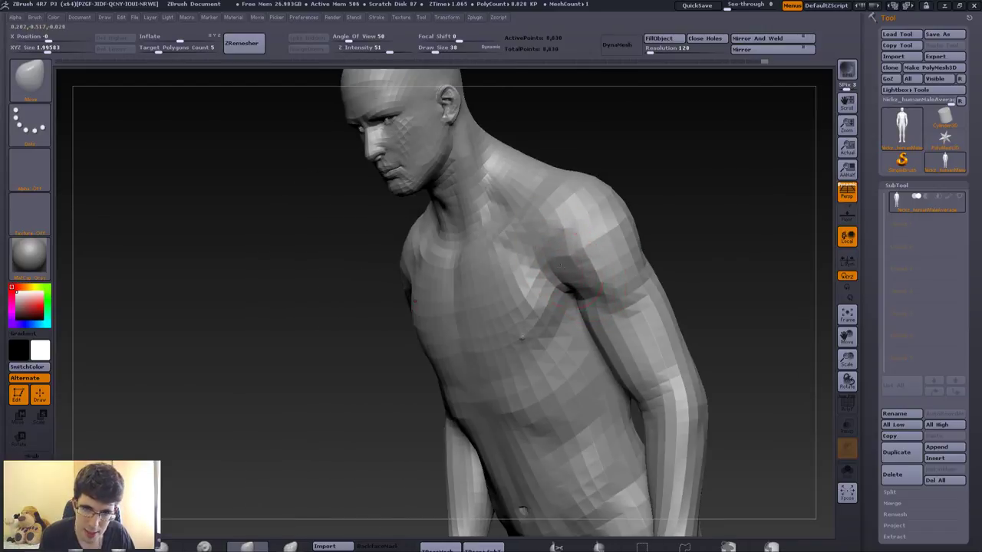
Smooth the shoulders with Shift at draw size 33, checking both sides of the figure.
key(shift)
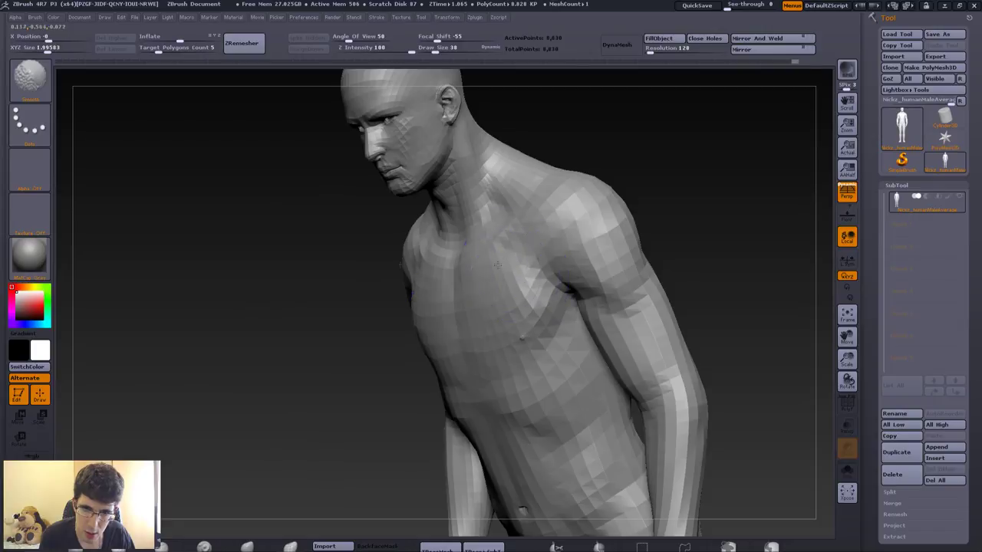
shift+drag(524, 278, 583, 260)
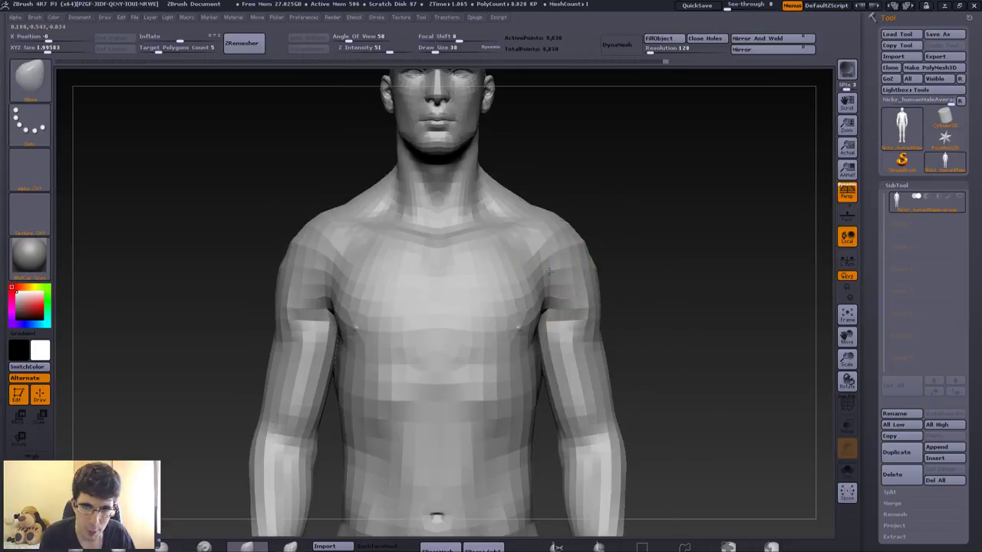
drag(614, 218, 609, 223)
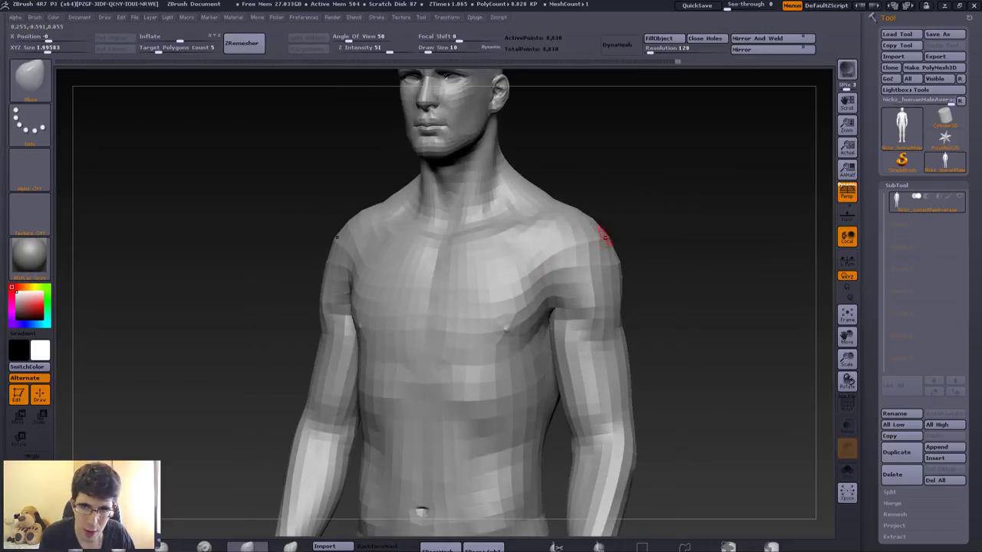
key(s)
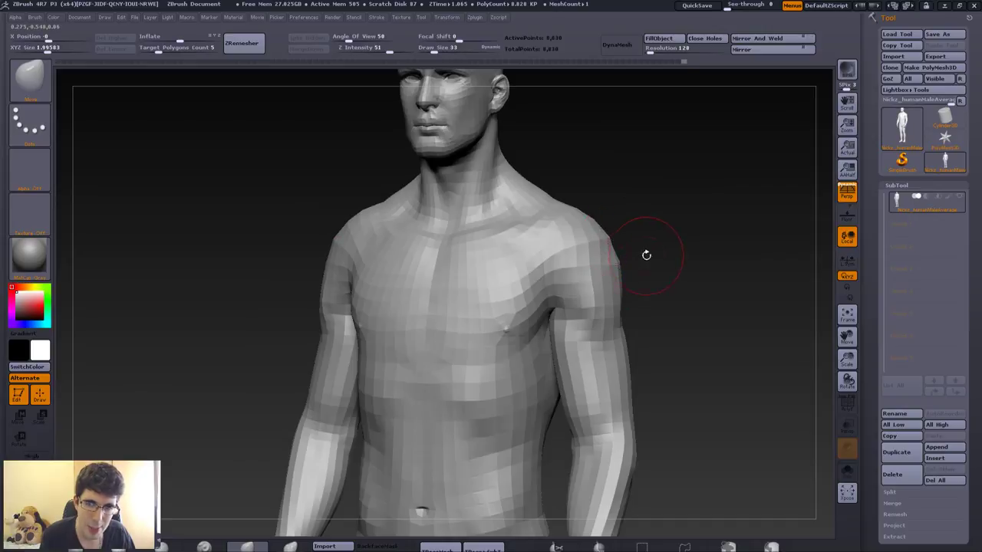
mouse_move(646, 254)
mouse_down()
mouse_move(623, 264)
mouse_move(619, 307)
mouse_up()
key(f)
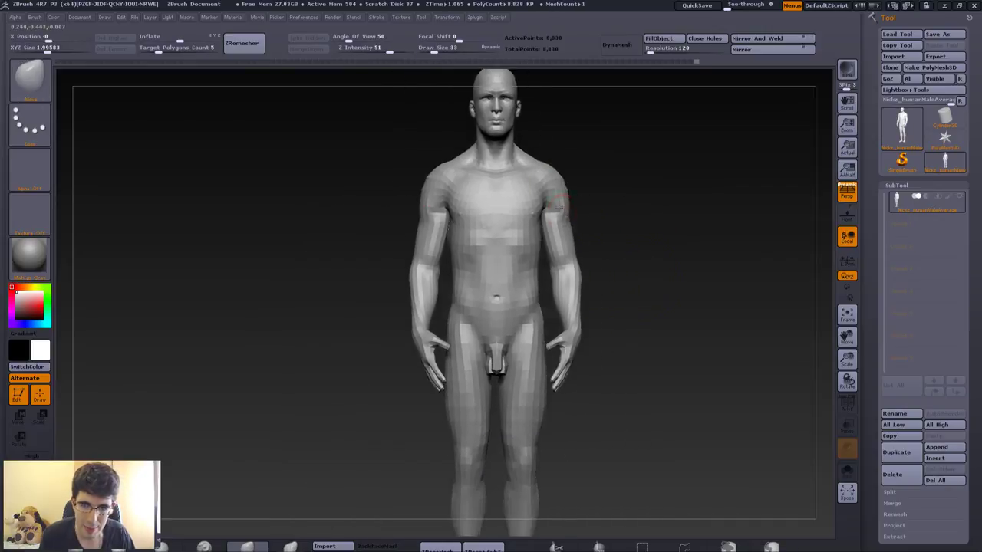
mouse_move(565, 220)
mouse_down()
mouse_move(595, 280)
mouse_move(567, 279)
mouse_up()
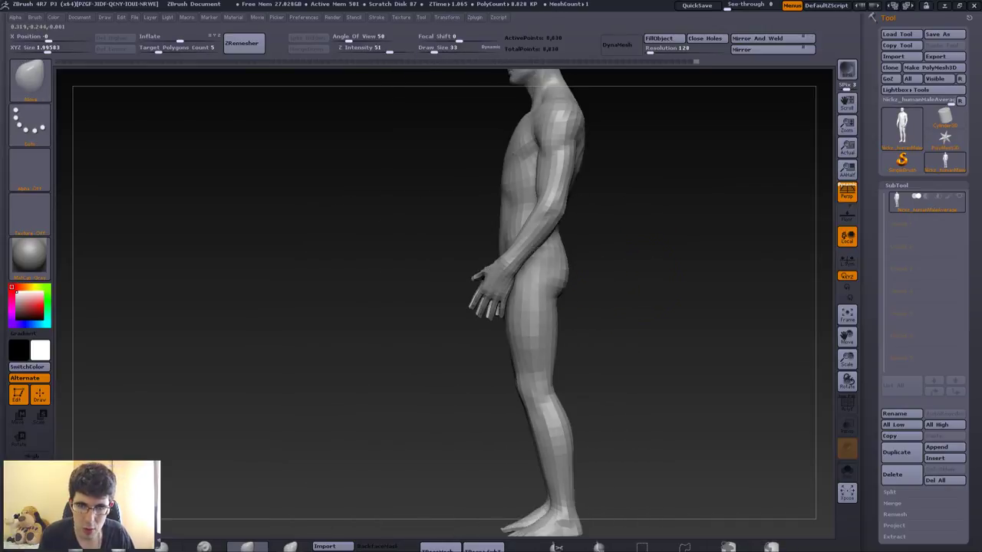
drag(546, 211, 640, 194)
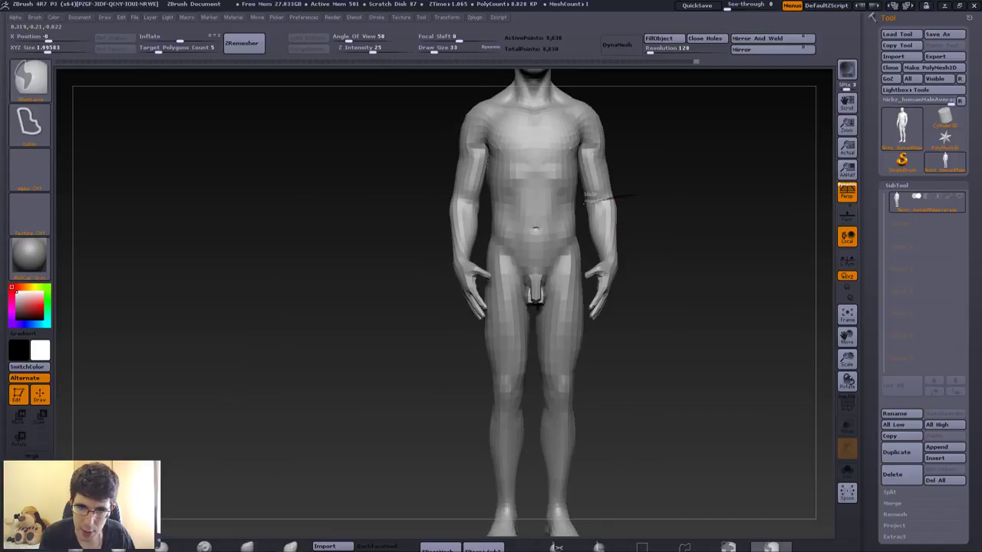
Transpose-rotate both forearms at the elbow so they hang straight, twisting the hands and swinging them slightly outward.
mouse_move(635, 307)
mouse_down()
mouse_move(658, 259)
mouse_move(527, 156)
mouse_move(568, 200)
mouse_up()
key(r)
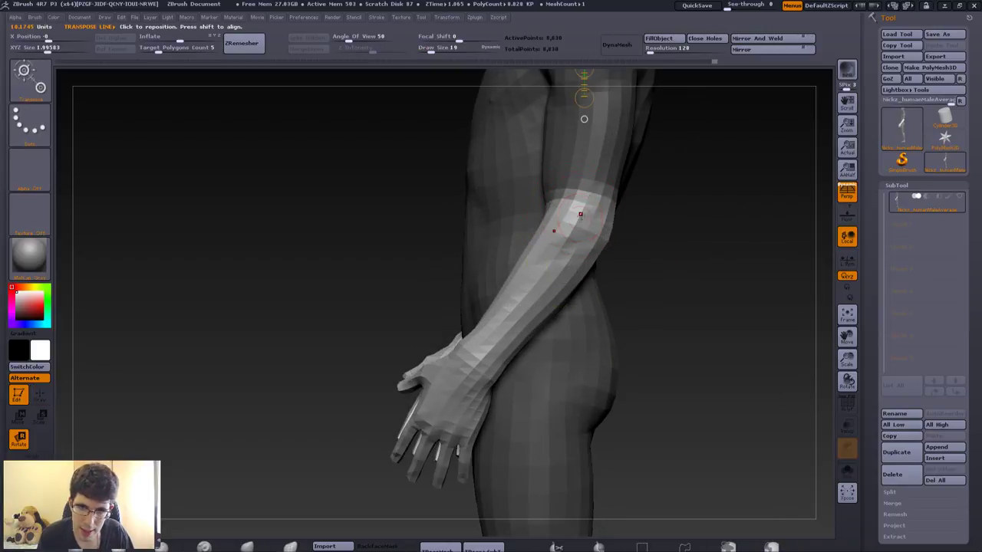
key(ctrl+z)
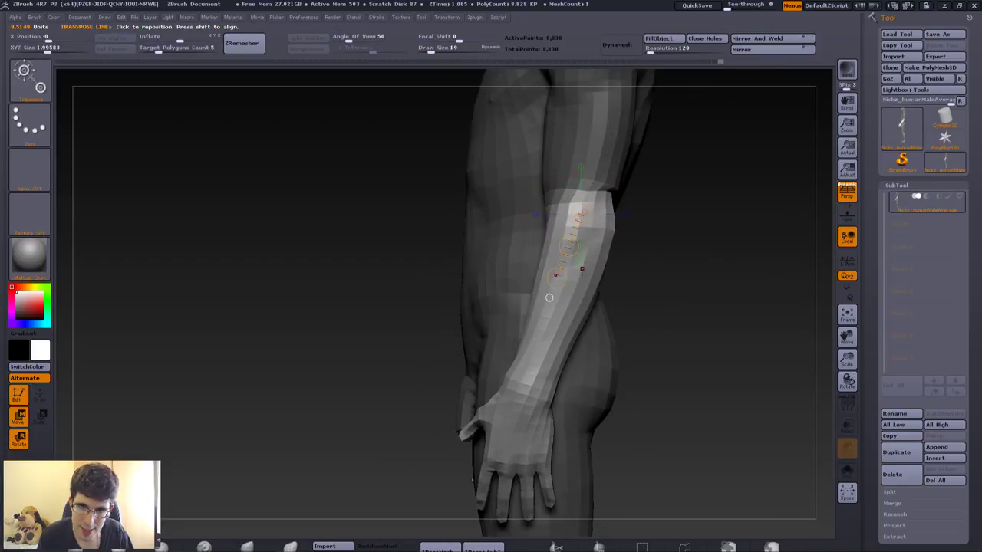
drag(568, 246, 573, 248)
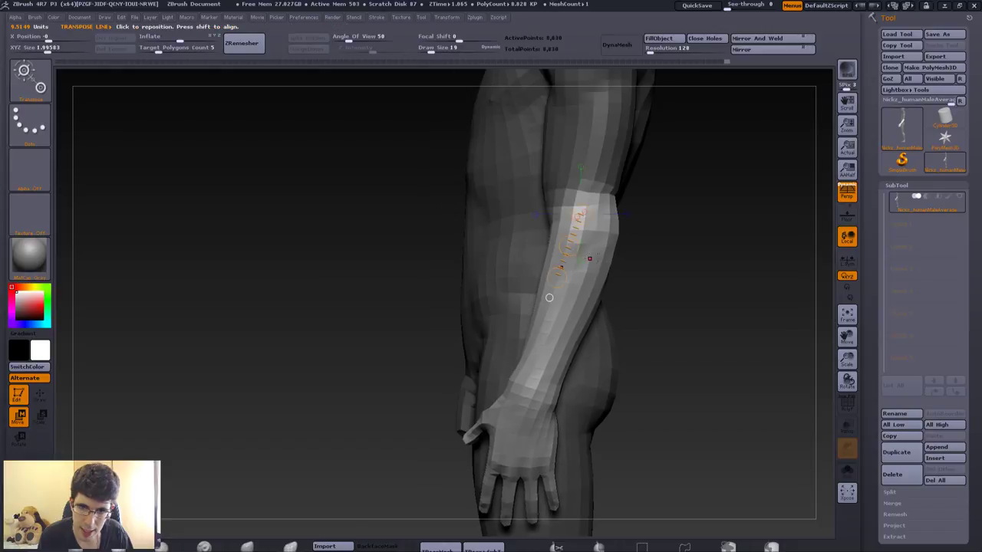
drag(550, 297, 636, 230)
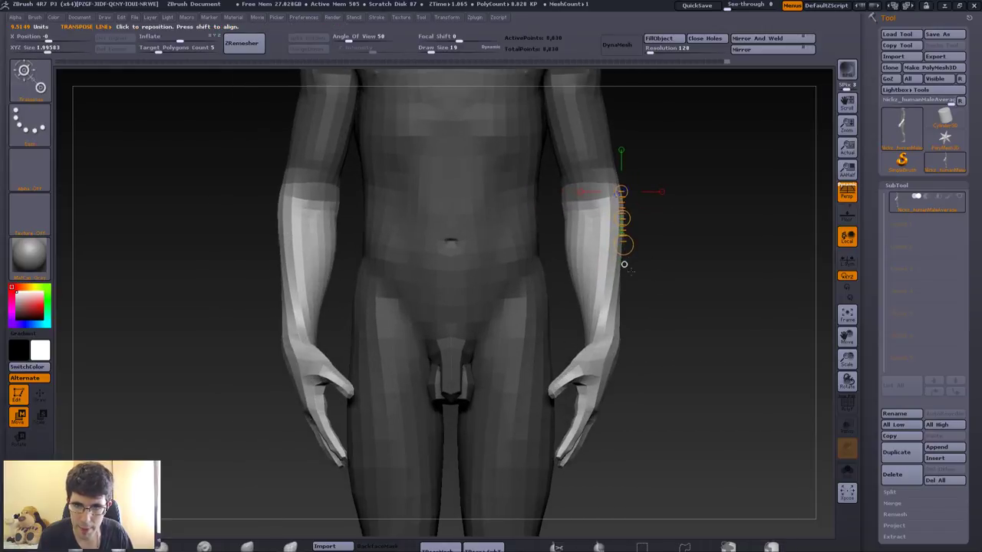
drag(623, 264, 624, 264)
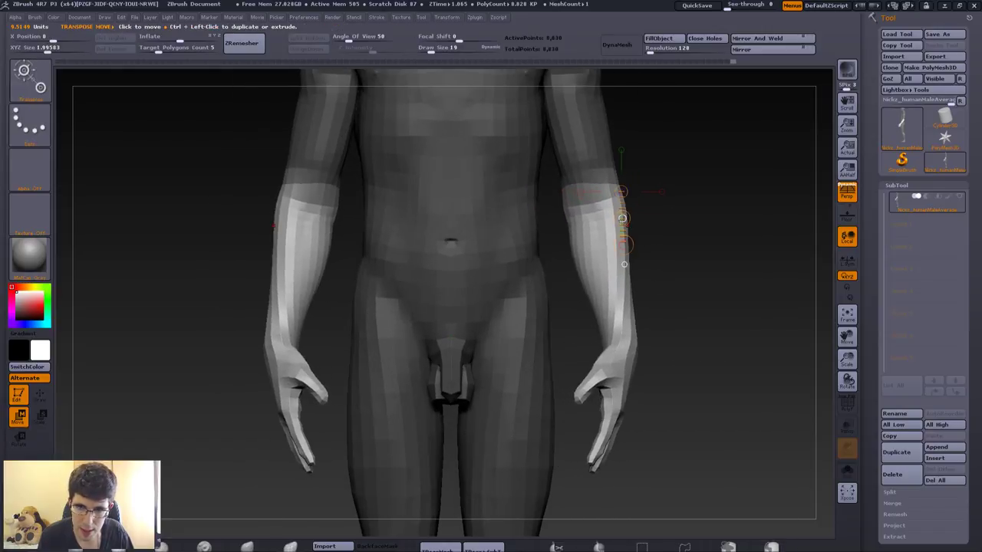
Switch back to Draw mode, set draw size to 55, and inspect torso, hip and arms from several angles.
key(q)
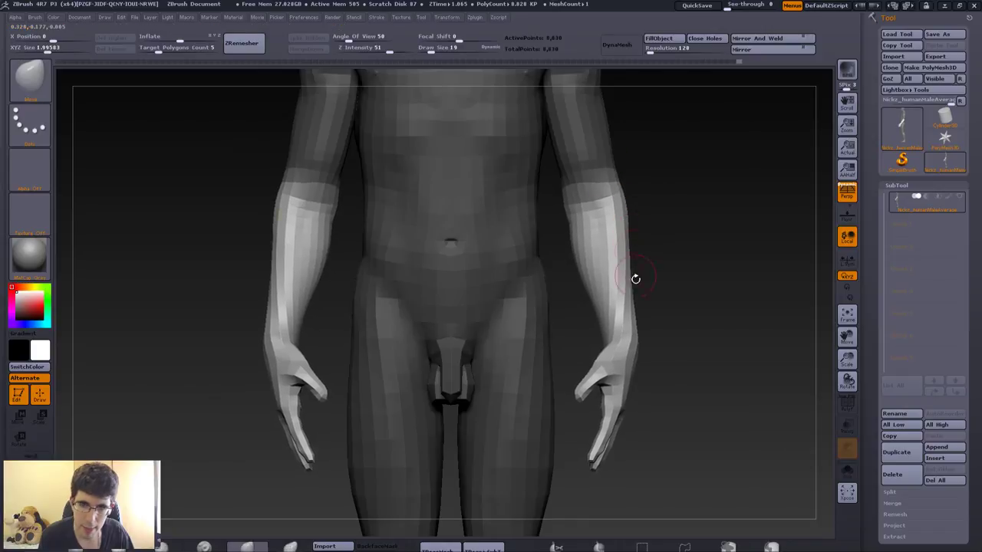
drag(635, 278, 560, 192)
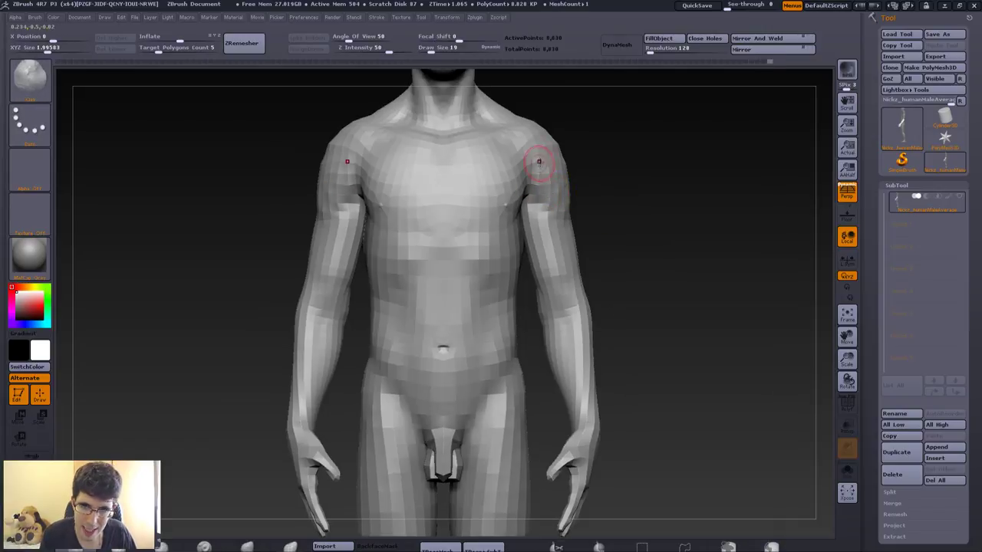
mouse_move(539, 167)
mouse_down()
mouse_move(577, 172)
mouse_move(559, 164)
mouse_up()
key(s)
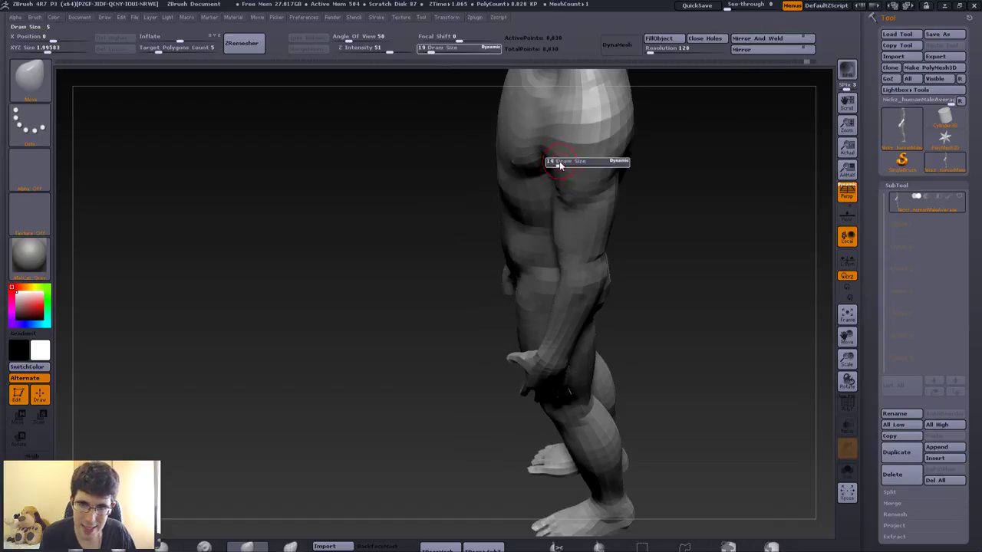
key(Return)
drag(577, 164, 609, 137)
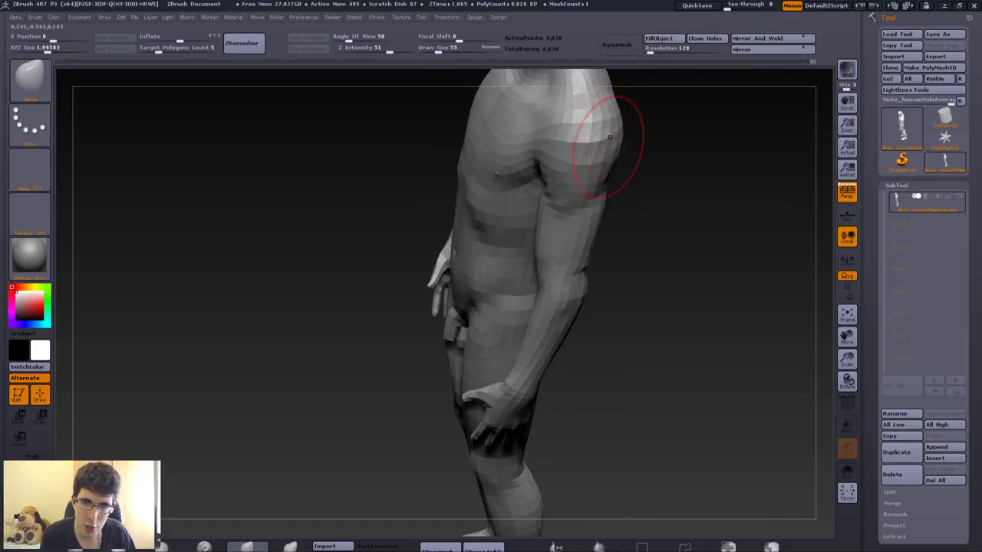
mouse_move(591, 176)
mouse_down()
mouse_move(629, 140)
mouse_move(635, 108)
mouse_up()
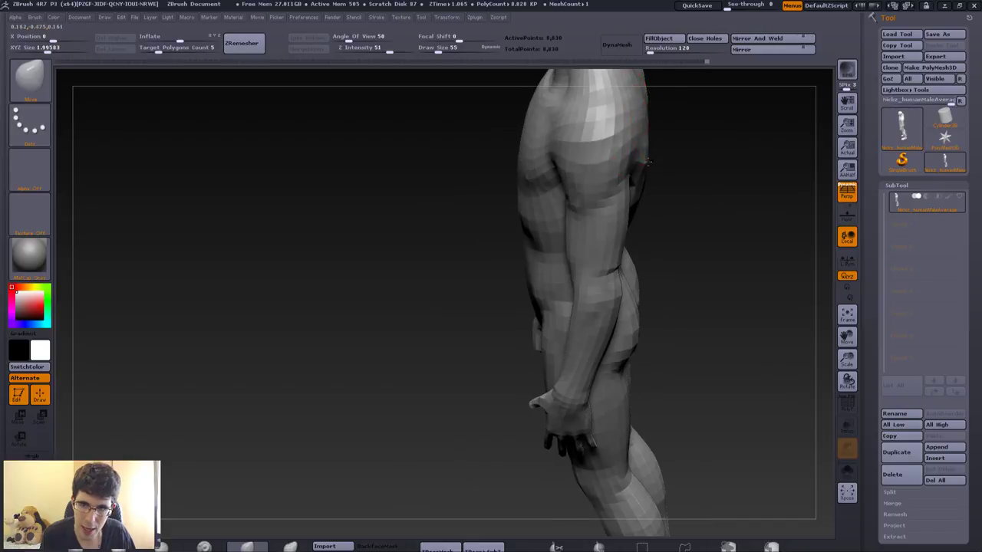
mouse_move(646, 163)
mouse_down()
mouse_move(658, 263)
mouse_move(522, 274)
mouse_move(557, 249)
mouse_up()
Set draw size to 225, mask and then clear the whole figure, and raise draw size to 427.
key(s)
alt+drag(484, 145, 508, 191)
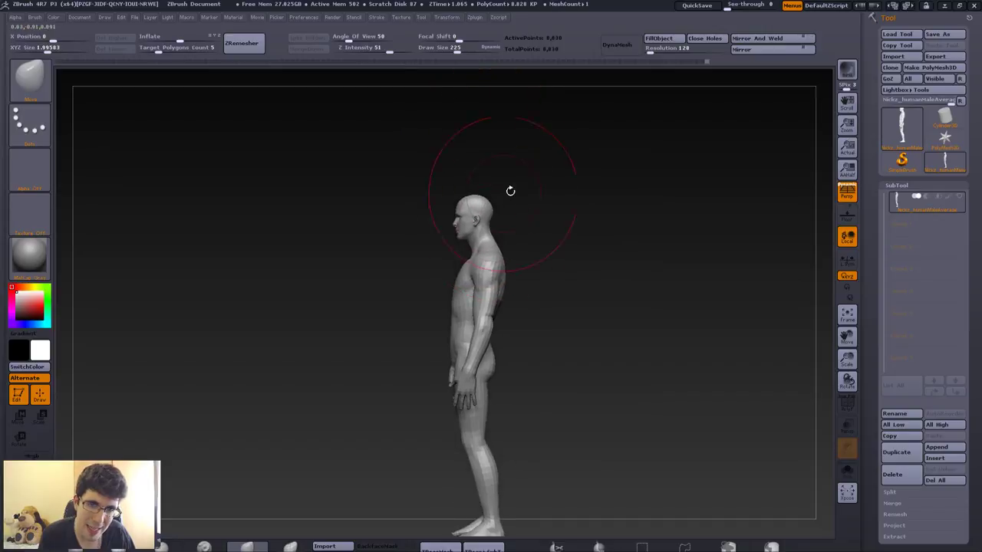
ctrl+drag(433, 172, 494, 243)
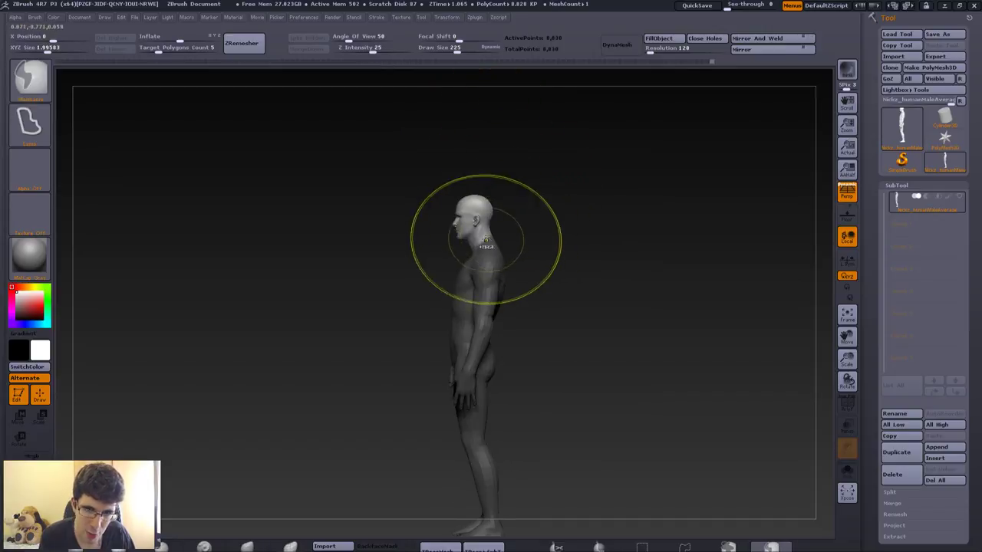
ctrl+click(491, 237)
ctrl+click(513, 240)
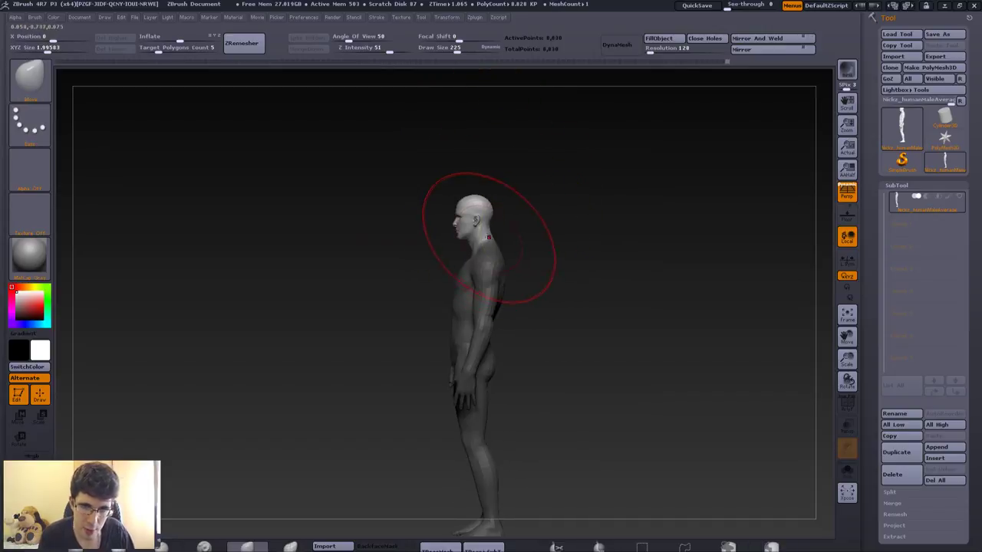
key(s)
mouse_move(482, 227)
mouse_down()
mouse_move(500, 227)
mouse_move(538, 270)
mouse_move(530, 208)
mouse_move(497, 173)
mouse_up()
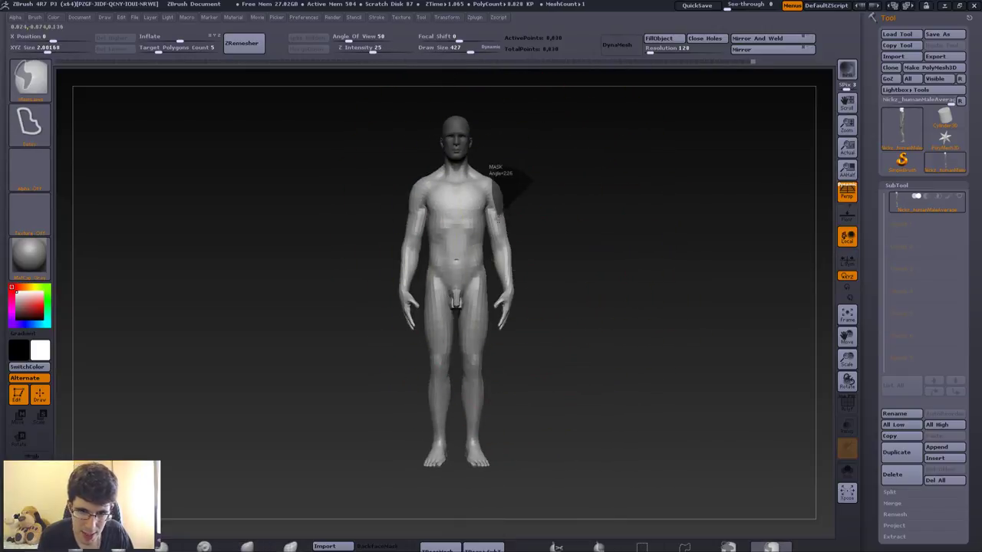
Mask over the right shoulder and, at draw size 257, pull the arm to hang slightly forward.
ctrl+drag(499, 347, 528, 211)
shift+drag(537, 276, 509, 290)
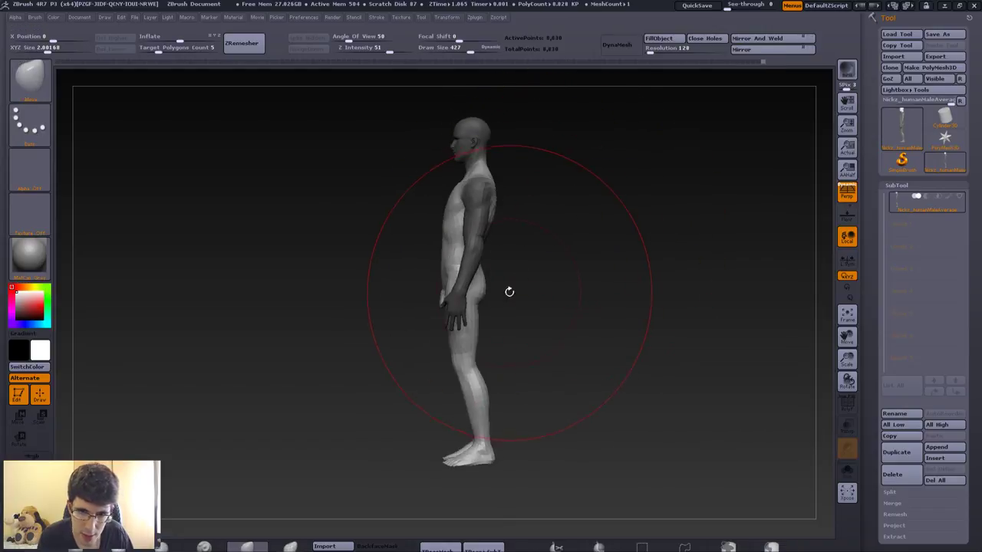
mouse_move(476, 217)
mouse_down()
mouse_move(465, 217)
mouse_move(517, 283)
mouse_up()
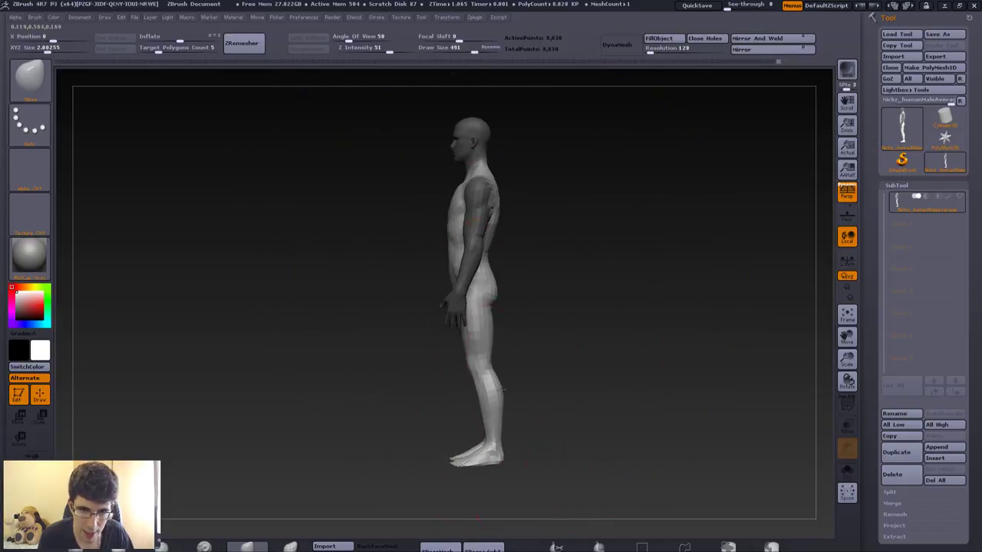
key(s)
drag(475, 285, 438, 253)
drag(453, 219, 465, 253)
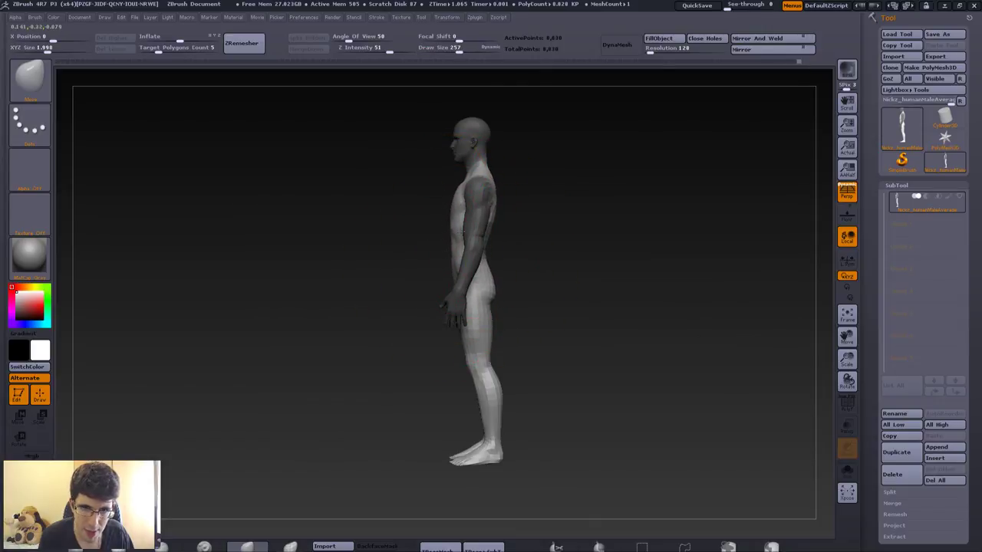
Check the arm position from front and side profile views.
alt+drag(498, 378, 522, 326)
key(s)
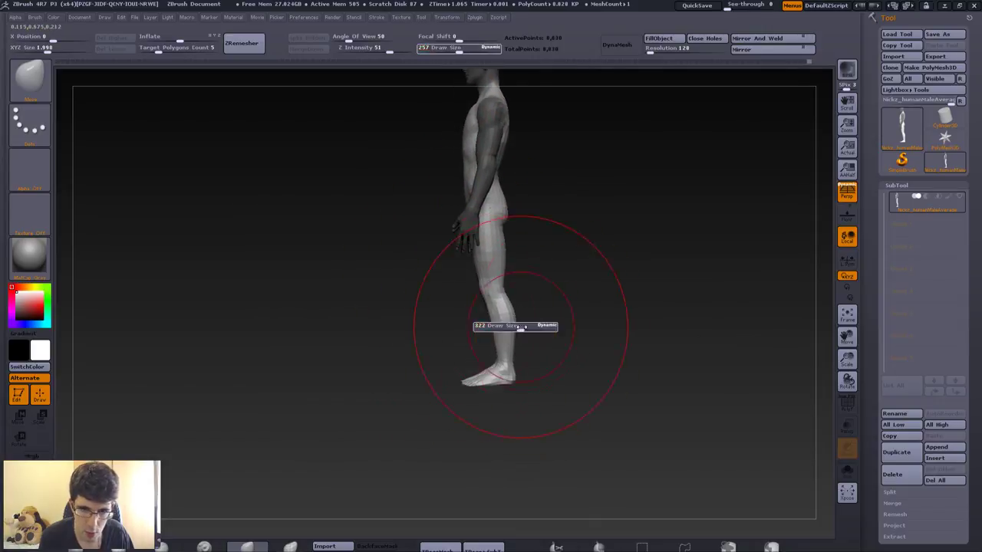
mouse_move(499, 390)
mouse_down()
mouse_move(568, 230)
mouse_move(553, 269)
mouse_up()
drag(450, 274, 526, 252)
key(s)
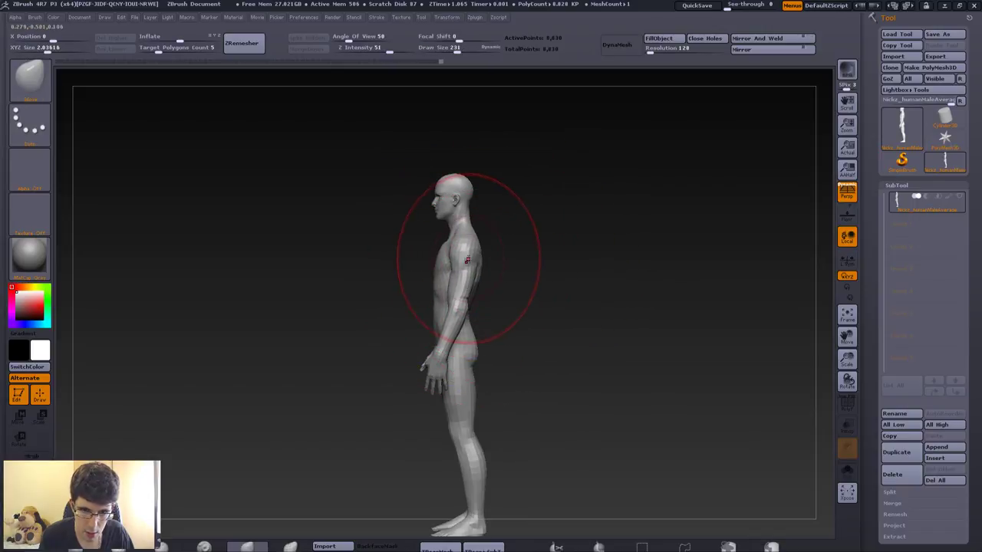
mouse_move(466, 260)
mouse_down()
mouse_move(494, 263)
mouse_move(537, 291)
mouse_move(607, 291)
mouse_move(513, 253)
mouse_move(502, 354)
mouse_up()
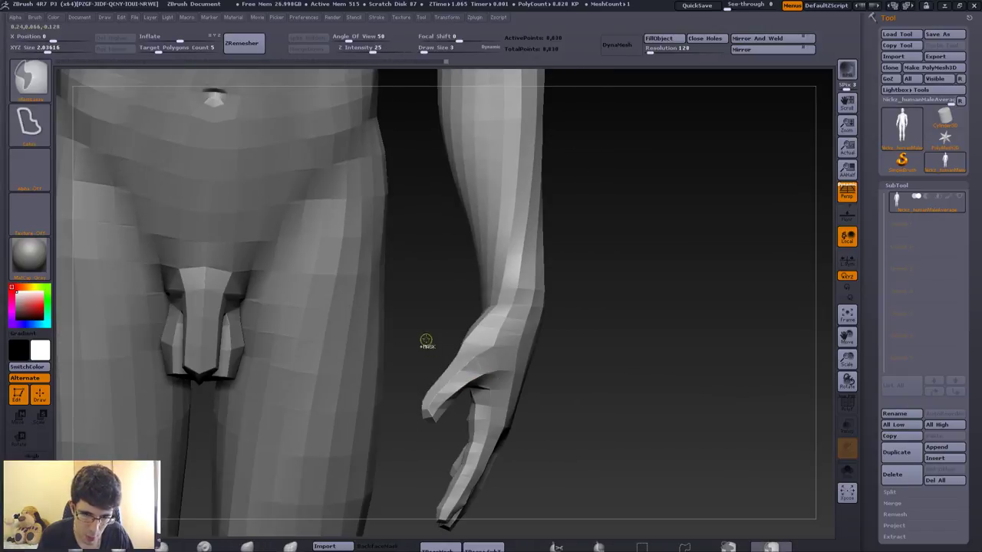
Mask the hand except the thumb and Transpose-rotate the thumb down beside the fingers.
ctrl+drag(422, 343, 459, 418)
ctrl+drag(483, 323, 485, 327)
mouse_move(530, 351)
mouse_down()
mouse_move(448, 300)
mouse_move(487, 294)
mouse_up()
key(r)
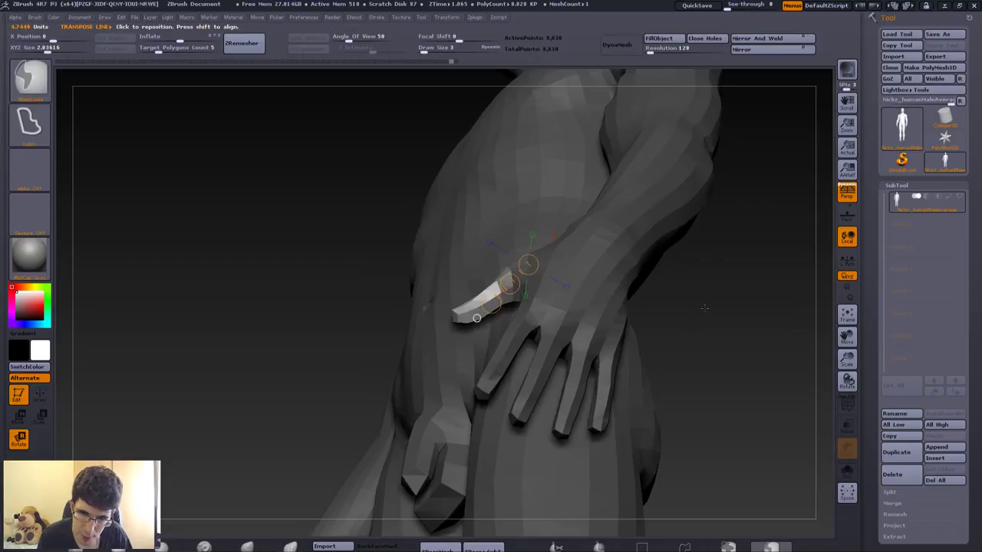
ctrl+drag(701, 315, 569, 230)
drag(477, 317, 502, 311)
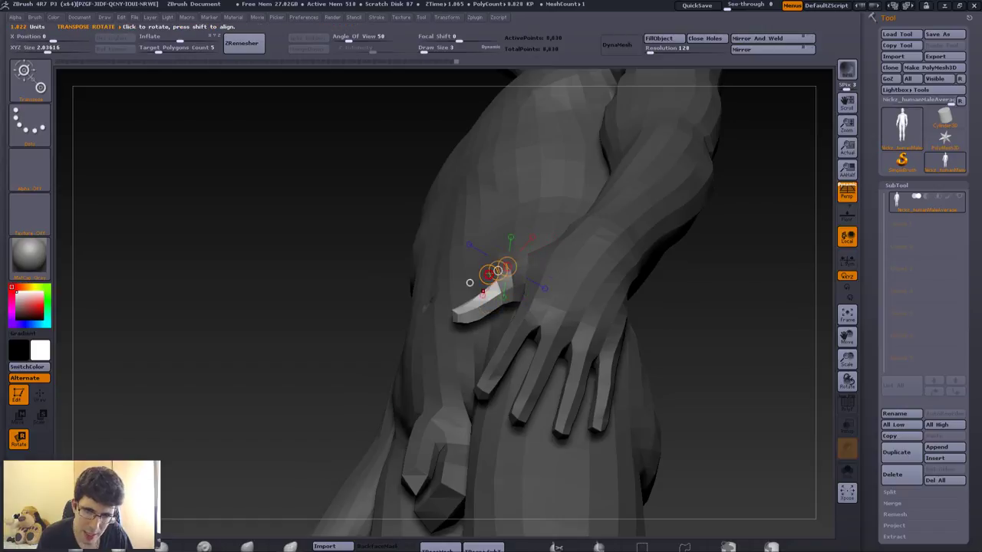
drag(469, 282, 497, 285)
Hide the body with SelectRect so only both hands remain visible, 1,812 active points.
mouse_move(470, 282)
right_down()
mouse_move(493, 248)
mouse_move(519, 266)
right_up()
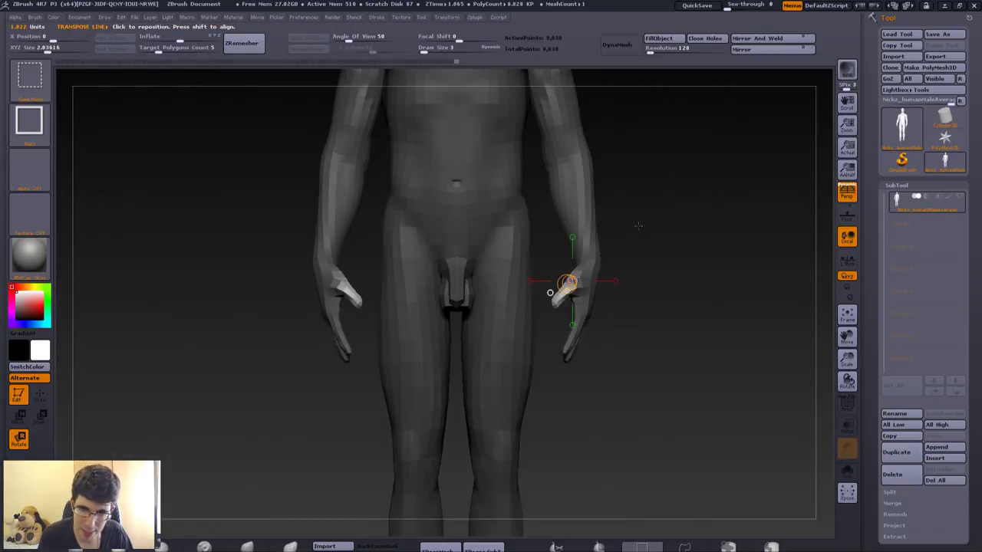
ctrl+shift+drag(635, 220, 544, 417)
mouse_move(729, 230)
mouse_down()
mouse_move(767, 199)
mouse_move(737, 245)
mouse_up()
mouse_move(598, 274)
mouse_down()
mouse_move(636, 346)
mouse_move(679, 254)
mouse_move(692, 271)
mouse_move(620, 186)
mouse_move(555, 266)
mouse_move(537, 192)
mouse_up()
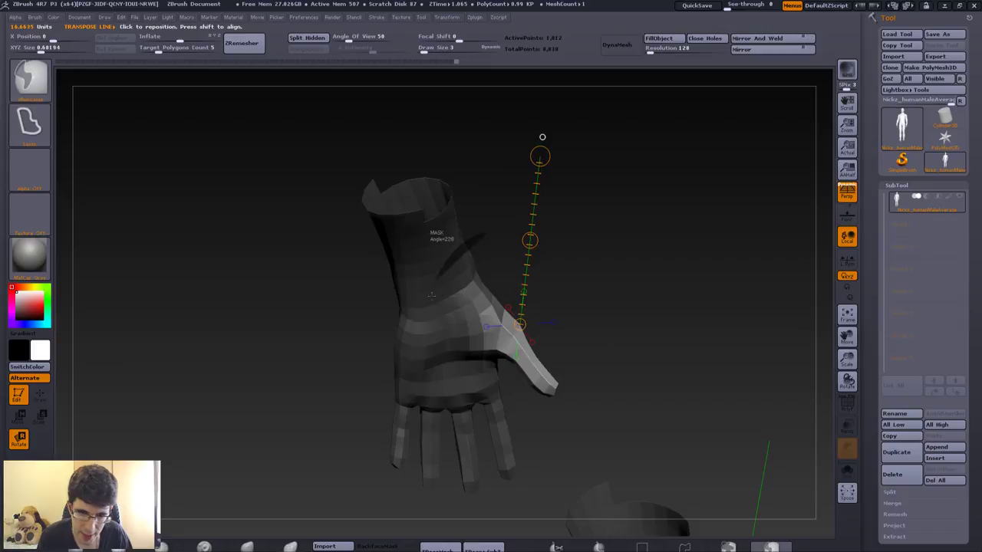
Bend the thumb inward toward the palm with Transpose Rotate, redrawing the axis after one undo.
ctrl+drag(460, 245, 491, 353)
drag(542, 137, 526, 130)
mouse_move(497, 318)
mouse_down()
mouse_move(546, 373)
mouse_move(510, 375)
mouse_up()
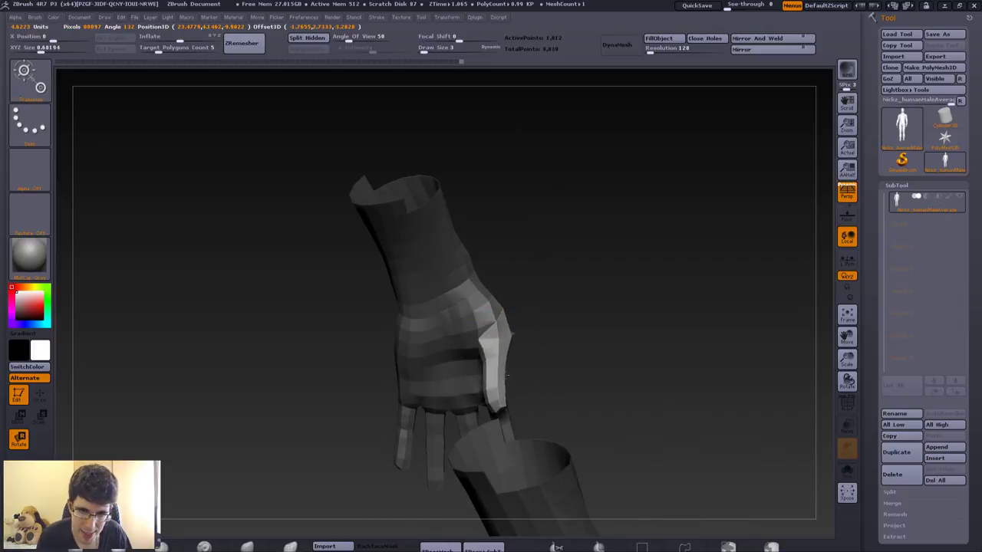
key(ctrl+z)
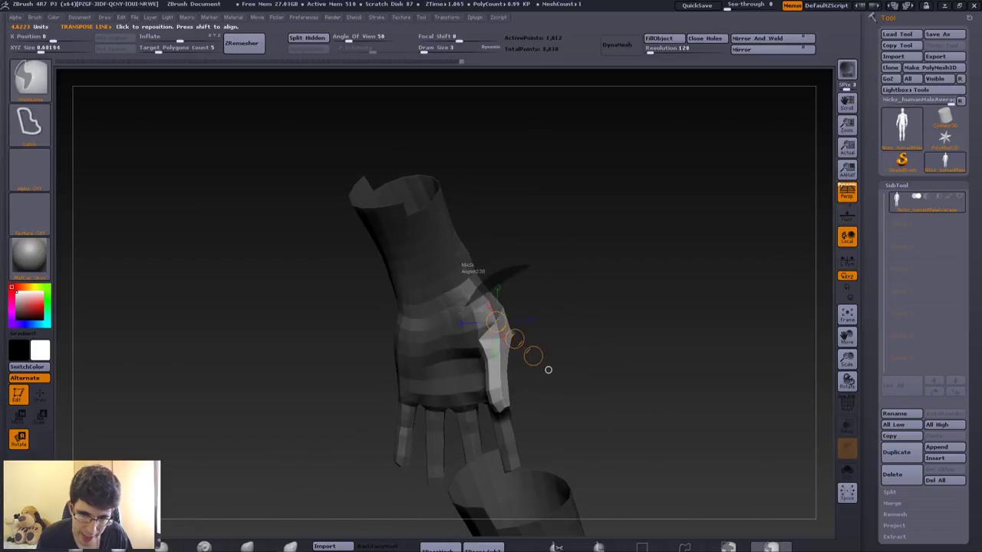
ctrl+drag(548, 370, 548, 370)
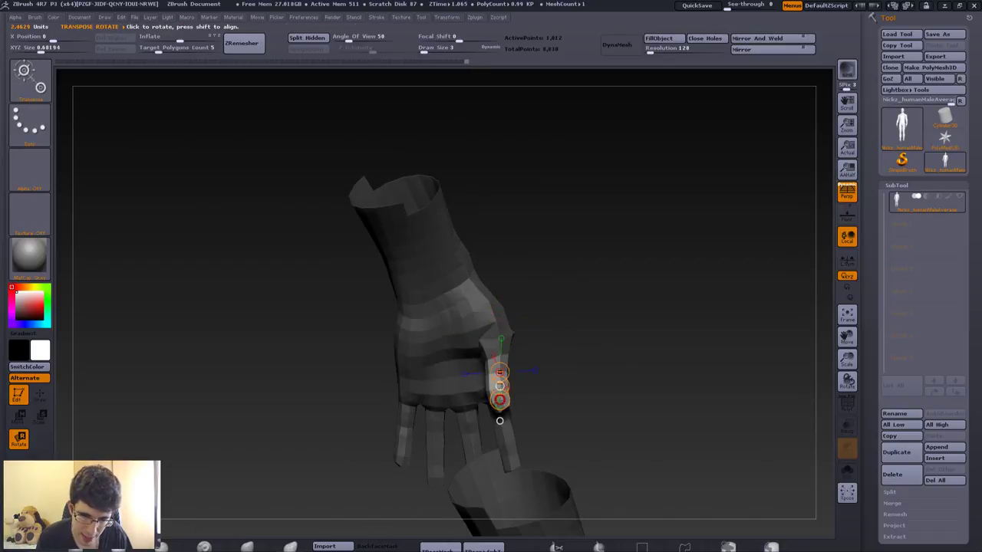
mouse_move(499, 421)
mouse_down()
mouse_move(476, 393)
mouse_move(446, 418)
mouse_move(543, 354)
mouse_move(565, 322)
mouse_up()
Return to Draw mode with the whole figure visible again at 8,030 active points.
key(w)
key(q)
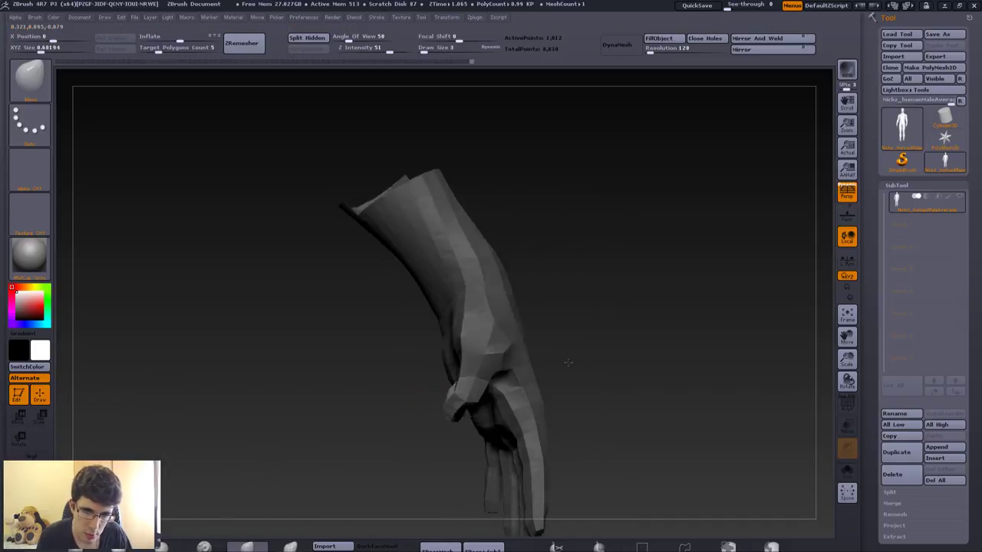
key(shift)
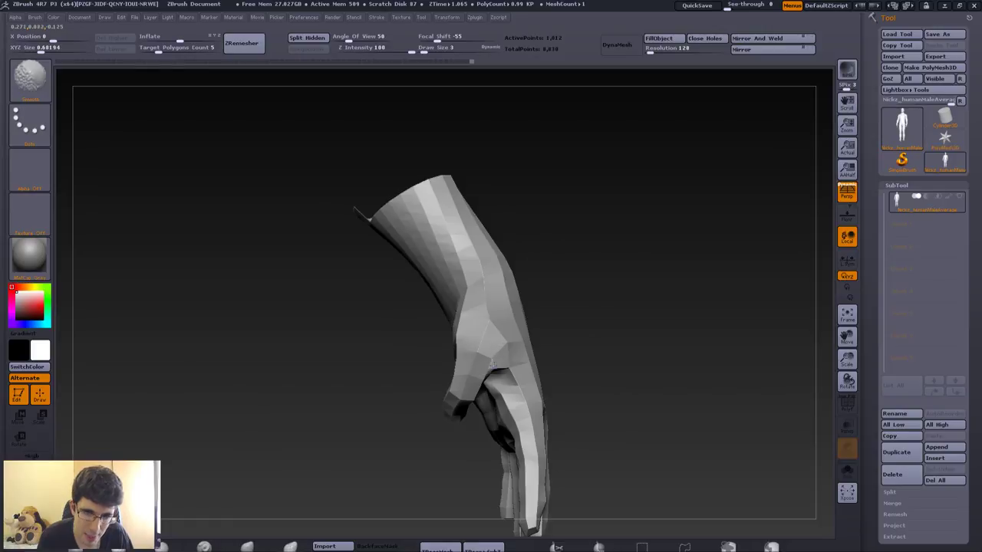
mouse_move(495, 349)
mouse_down()
mouse_move(486, 379)
mouse_move(493, 352)
mouse_move(537, 337)
mouse_move(559, 296)
mouse_up()
Unhide the rest of the body and look over the full figure with polygroup colours toggled.
ctrl+shift+click(577, 324)
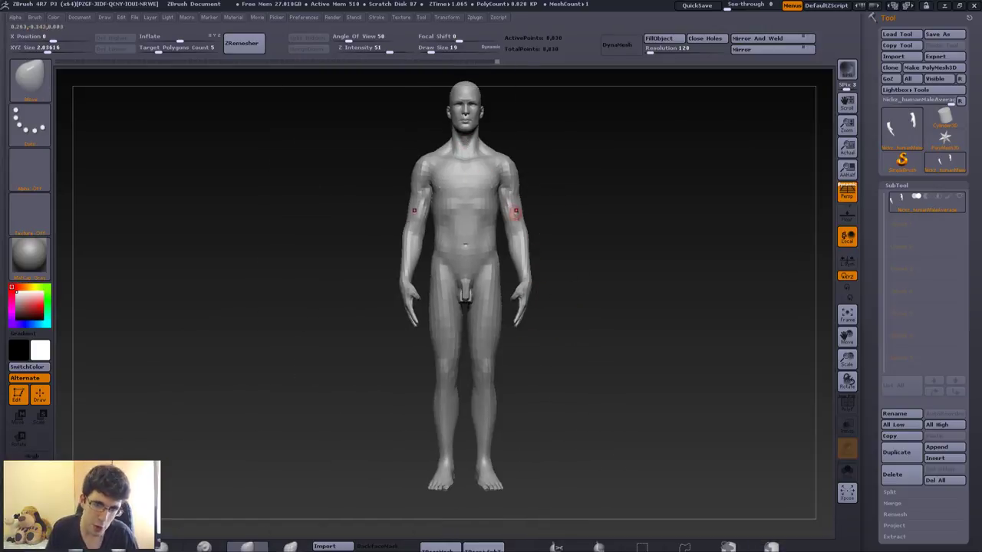
mouse_move(586, 228)
mouse_down()
mouse_move(552, 252)
mouse_move(537, 202)
mouse_move(513, 226)
mouse_move(537, 213)
mouse_move(541, 326)
mouse_up()
key(shift+f)
key(shift+f)
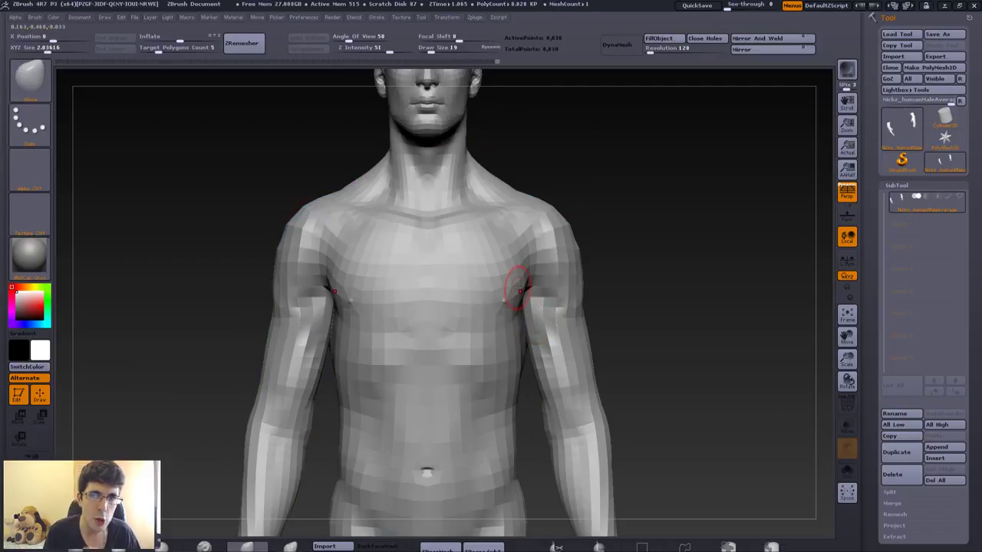
mouse_move(519, 290)
alt+mouse_down()
mouse_move(453, 192)
mouse_move(440, 284)
alt+mouse_up()
Select the Move brush and zoom in on the chest with polygroups and wireframe shown.
key(b)
key(m)
key(v)
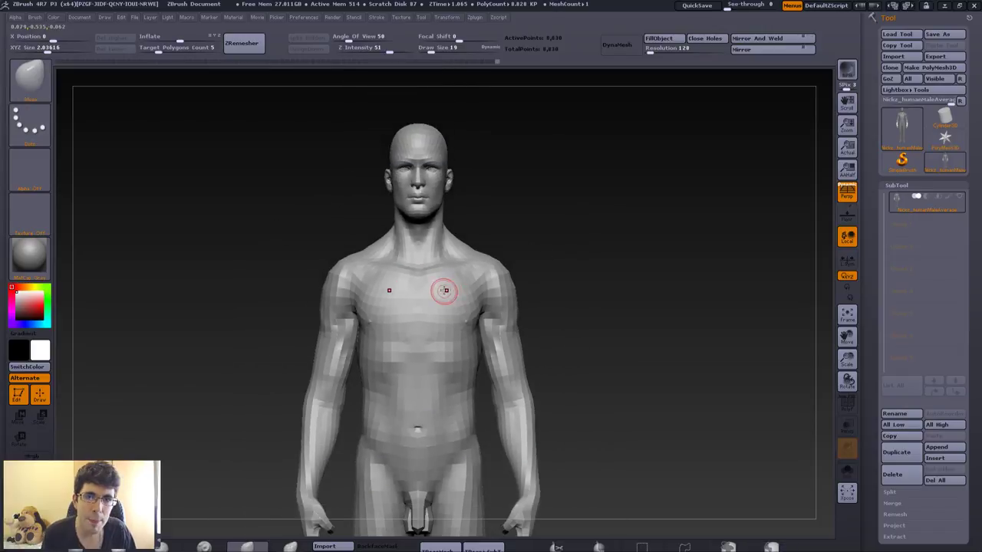
alt+drag(458, 332, 447, 377)
key(shift+f)
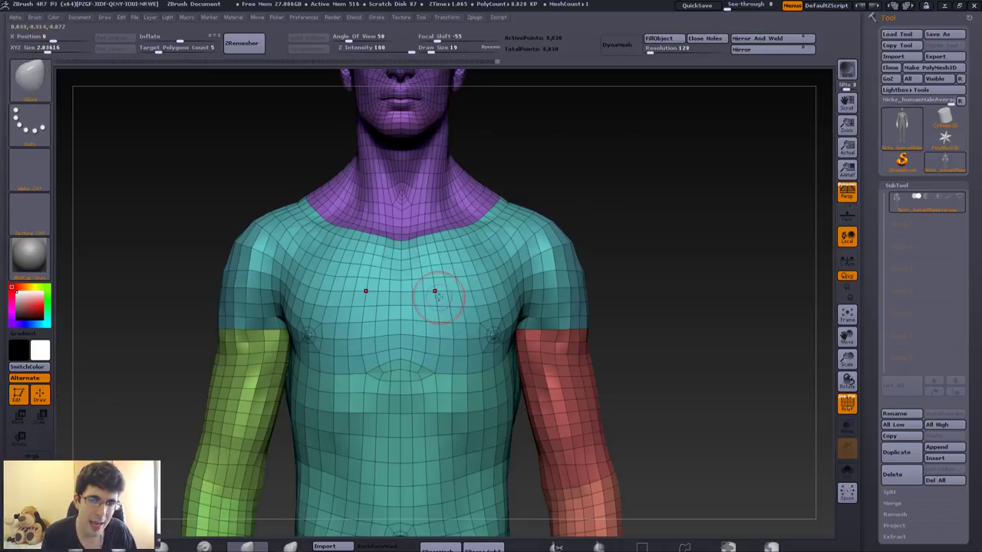
mouse_move(446, 291)
alt+mouse_down()
mouse_move(449, 208)
mouse_move(454, 244)
alt+mouse_up()
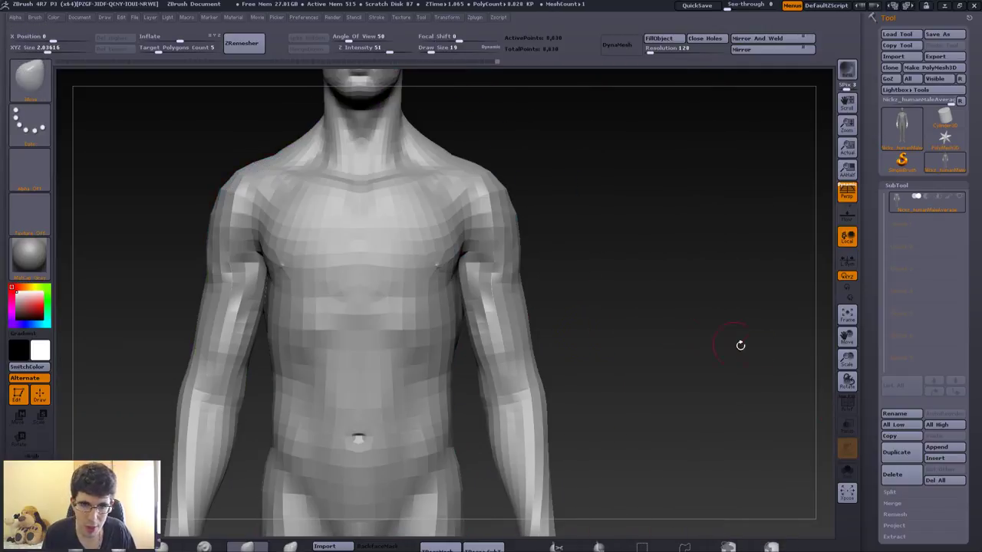
Duplicate the body subtool, select the new copy and subdivide it with Ctrl+D.
key(b)
key(b)
key(l)
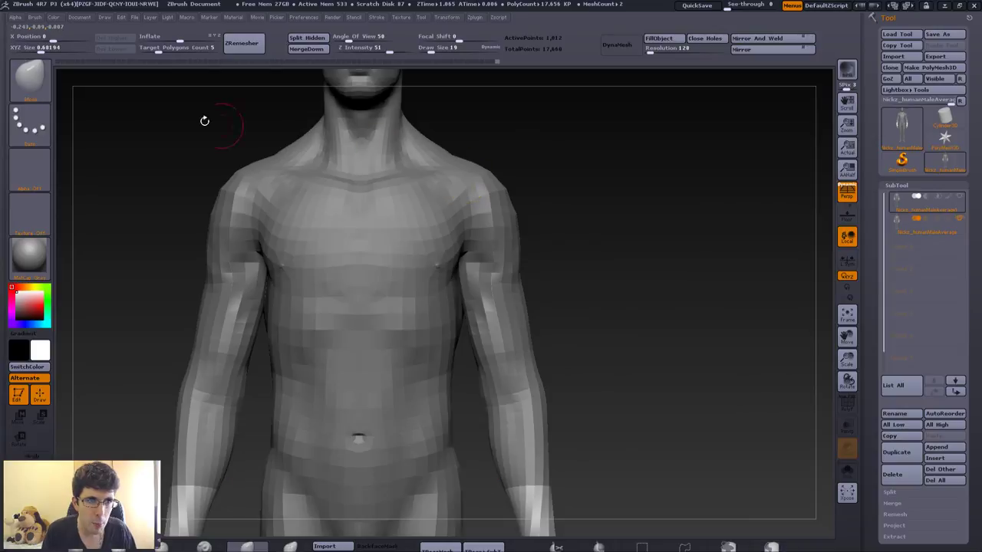
key(f)
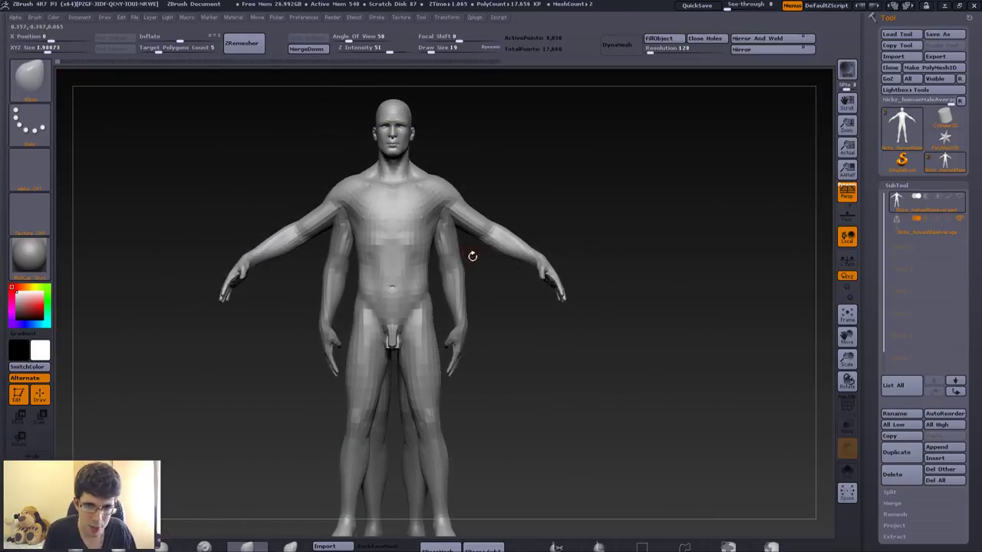
alt+drag(581, 236, 552, 257)
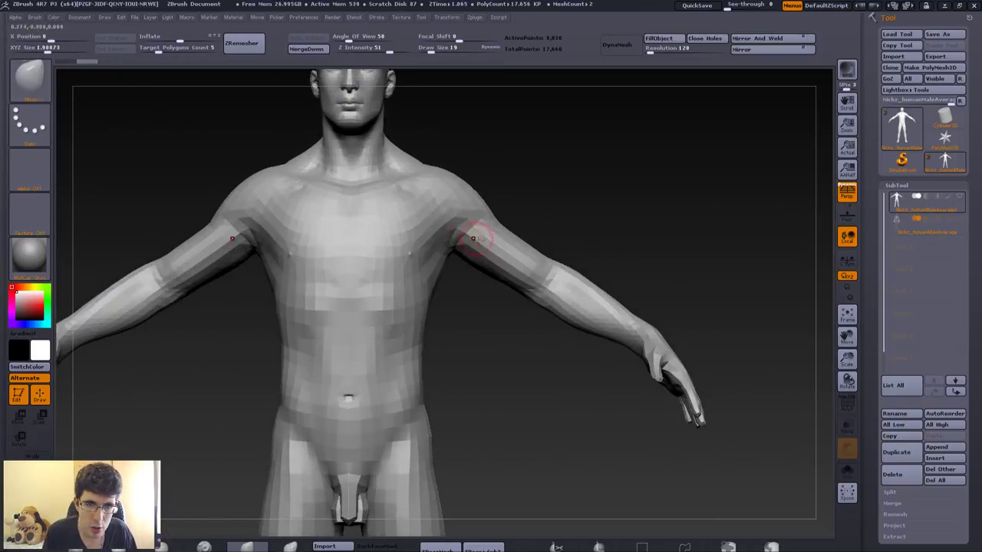
click(896, 452)
mouse_move(896, 220)
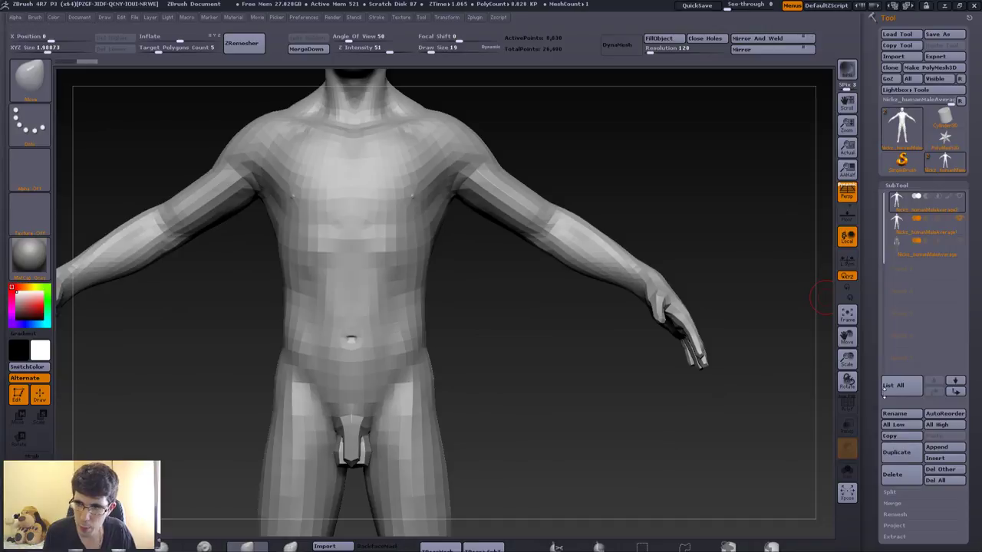
click(905, 220)
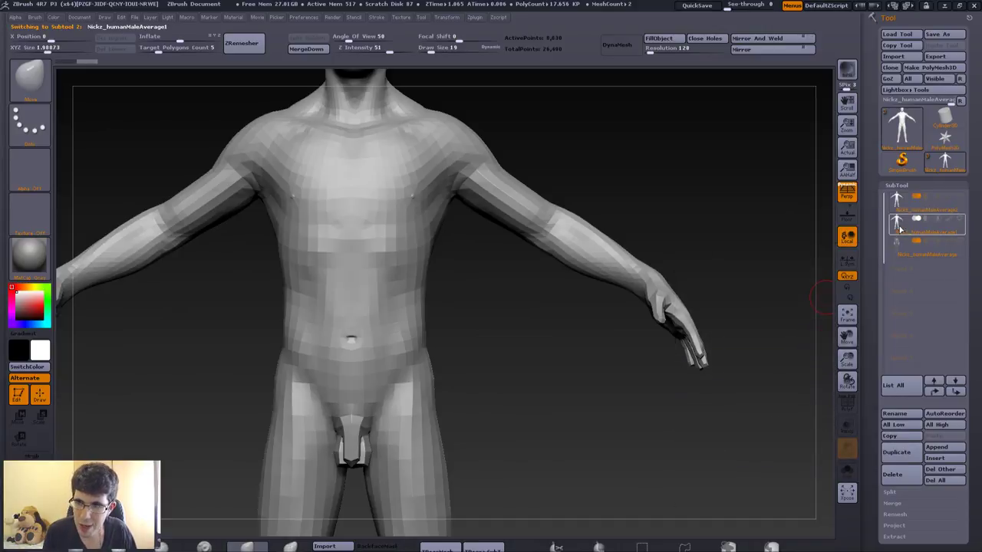
key(ctrl+d)
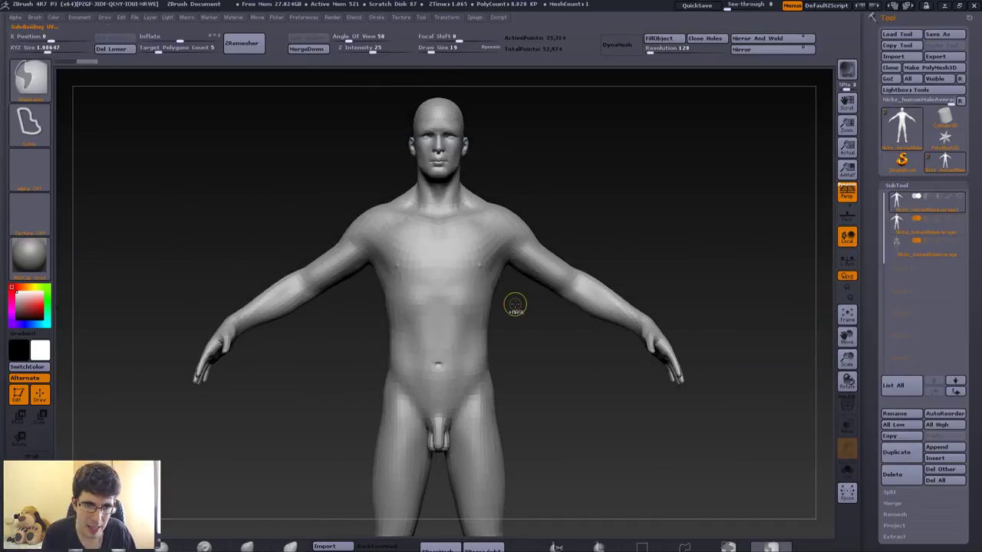
Activate the second subtool in polyframe view and lasso-mask its torso, leaving the arms free.
key(shift)
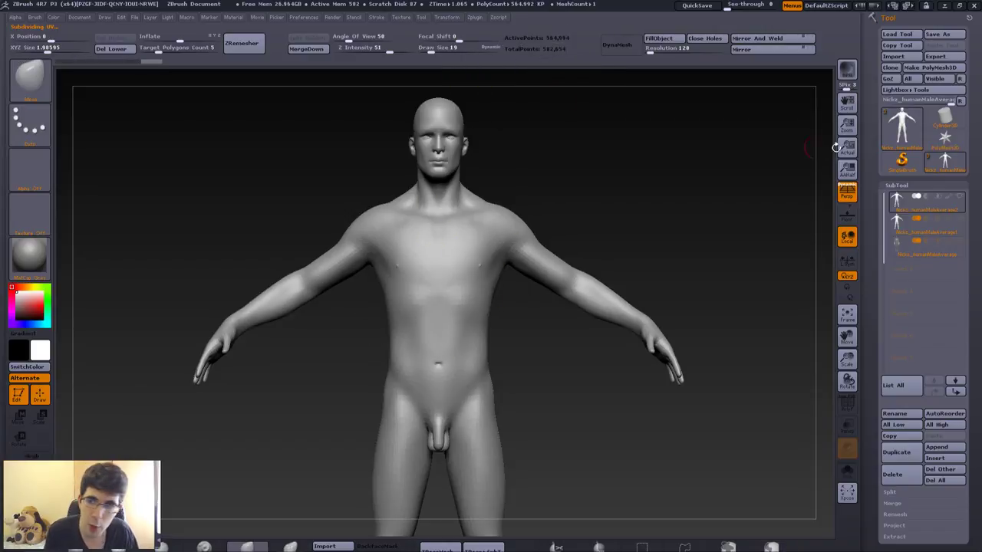
click(896, 222)
key(shift+f)
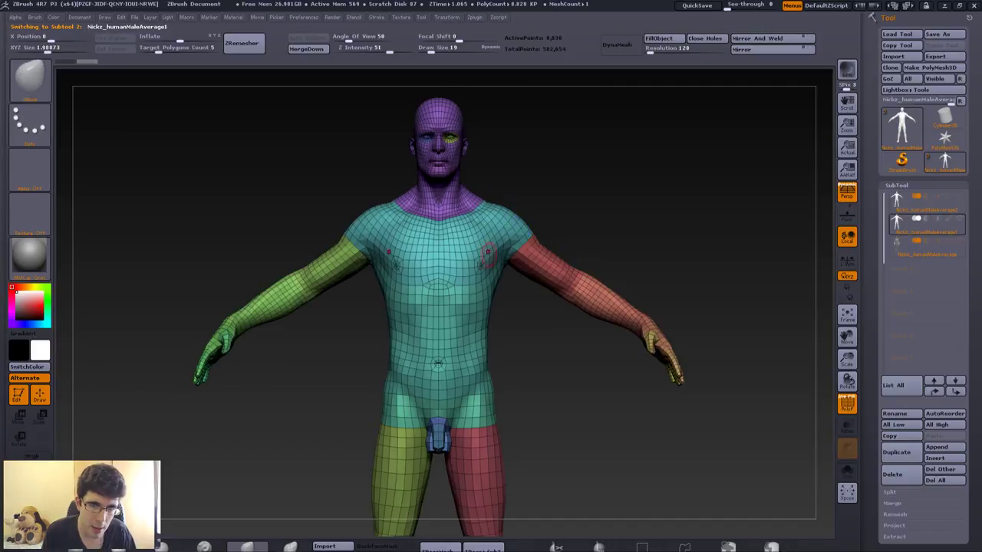
mouse_move(522, 124)
alt+mouse_down()
mouse_move(462, 349)
mouse_move(540, 205)
alt+mouse_up()
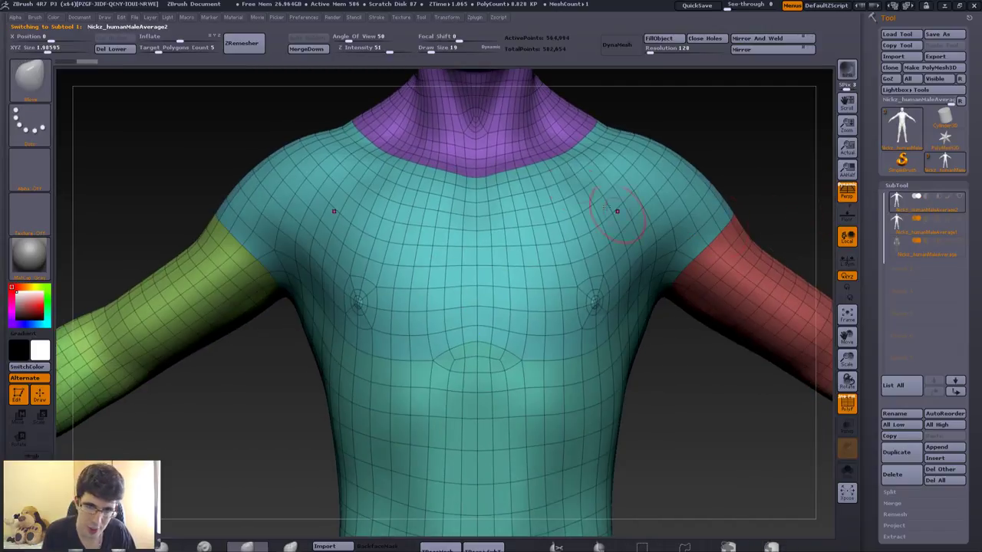
key(Up)
key(f)
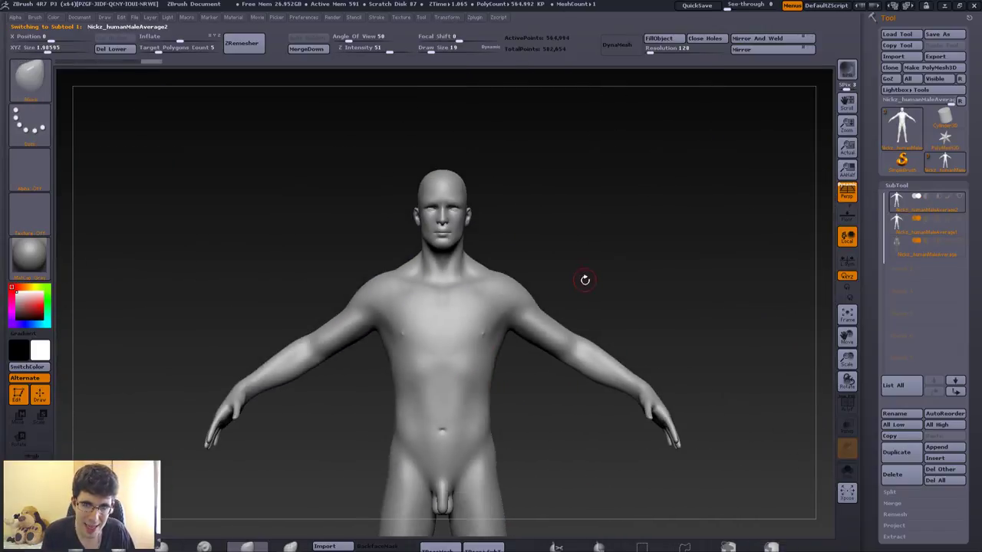
mouse_move(585, 348)
mouse_down()
mouse_move(548, 193)
mouse_move(534, 185)
mouse_move(590, 429)
mouse_up()
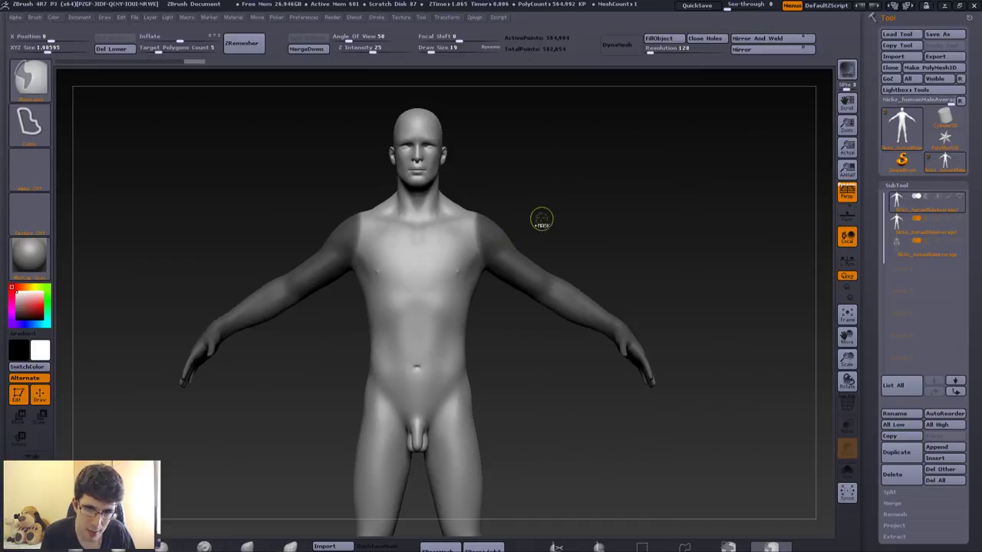
Invert the mask and rotate the arms down to the figure's sides with Transpose.
ctrl+click(531, 232)
key(r)
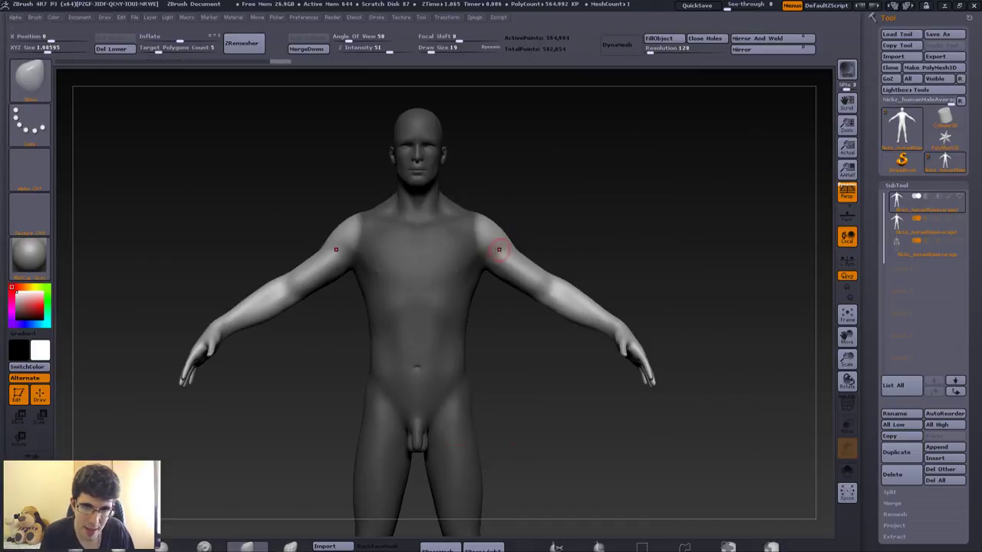
mouse_move(503, 245)
mouse_down()
mouse_move(549, 271)
mouse_move(511, 301)
mouse_up()
key(w)
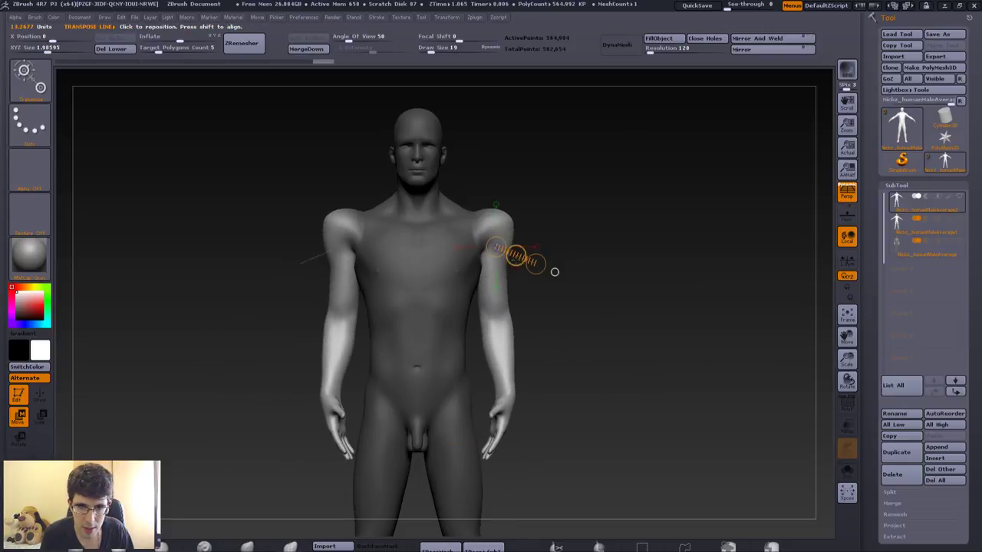
key(ctrl+z)
key(q)
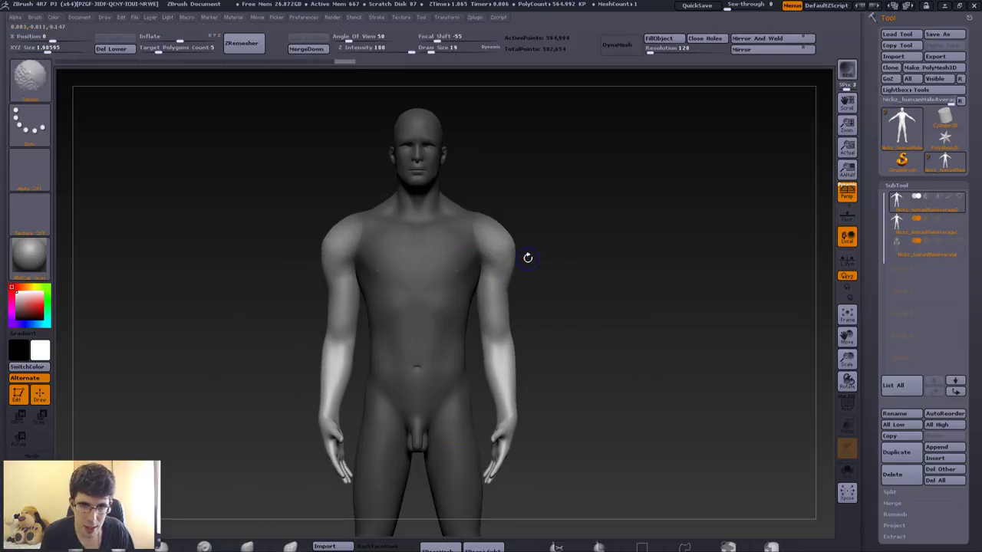
Smooth the shoulders with an enlarged brush, then select the low-poly T-posed copy.
key(shift+f)
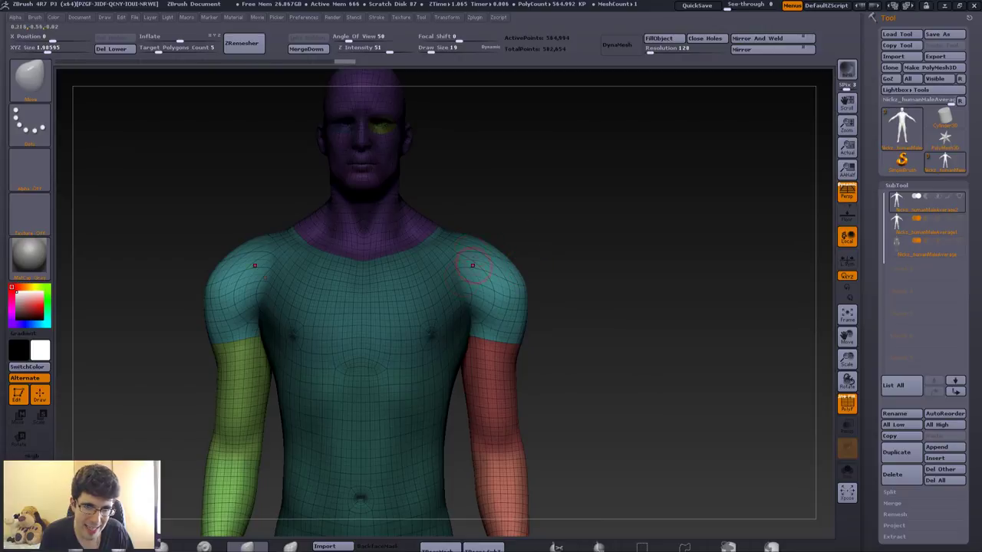
scroll(473, 265, up, 5)
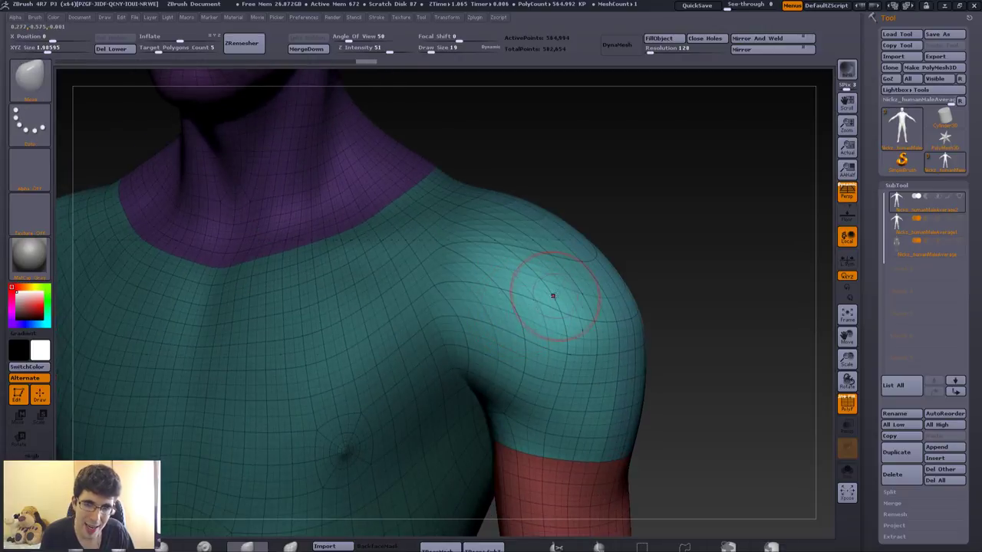
shift+drag(556, 304, 572, 307)
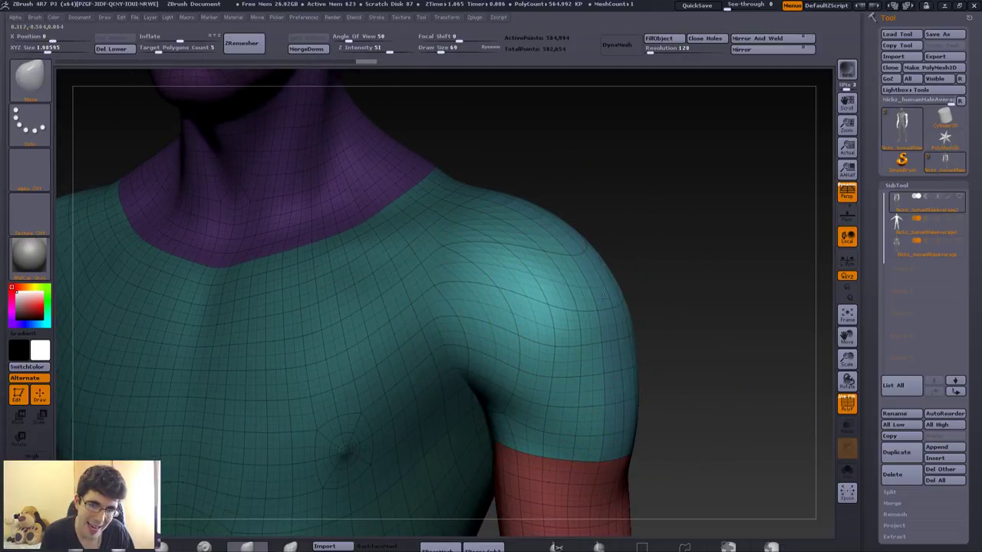
drag(668, 253, 637, 280)
scroll(637, 280, down, 5)
drag(526, 208, 559, 314)
key(shift+f)
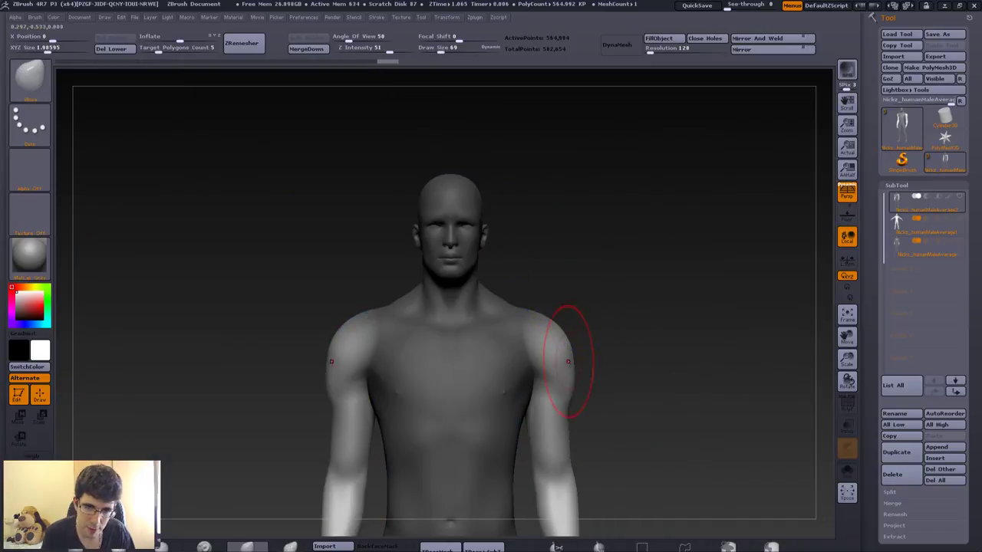
scroll(632, 242, up, 2)
click(924, 220)
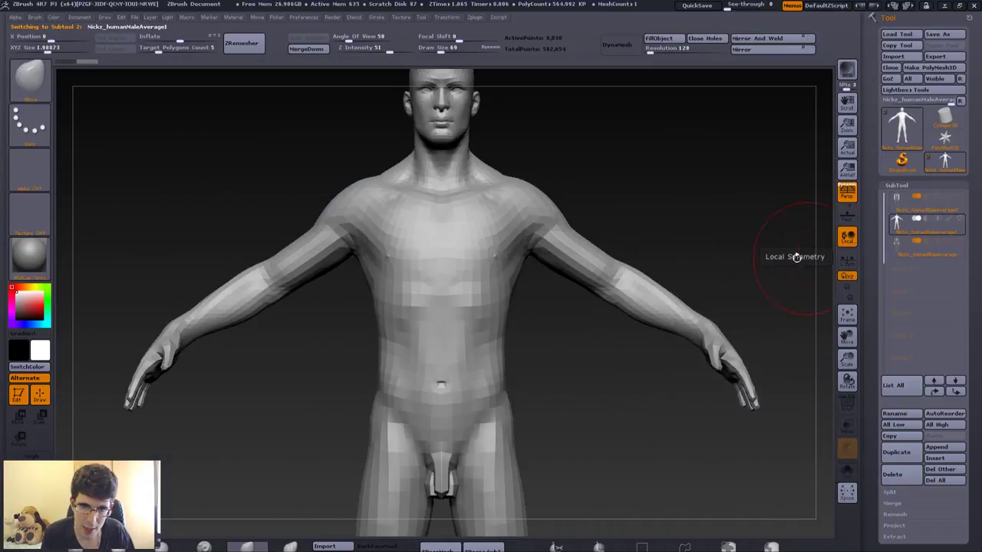
Mask the low-poly copy's torso, invert the mask and rotate its arms down.
scroll(628, 255, down, 4)
mouse_move(537, 265)
ctrl+mouse_down()
mouse_move(646, 447)
mouse_move(548, 307)
mouse_move(543, 361)
ctrl+mouse_up()
key(r)
key(ctrl+i)
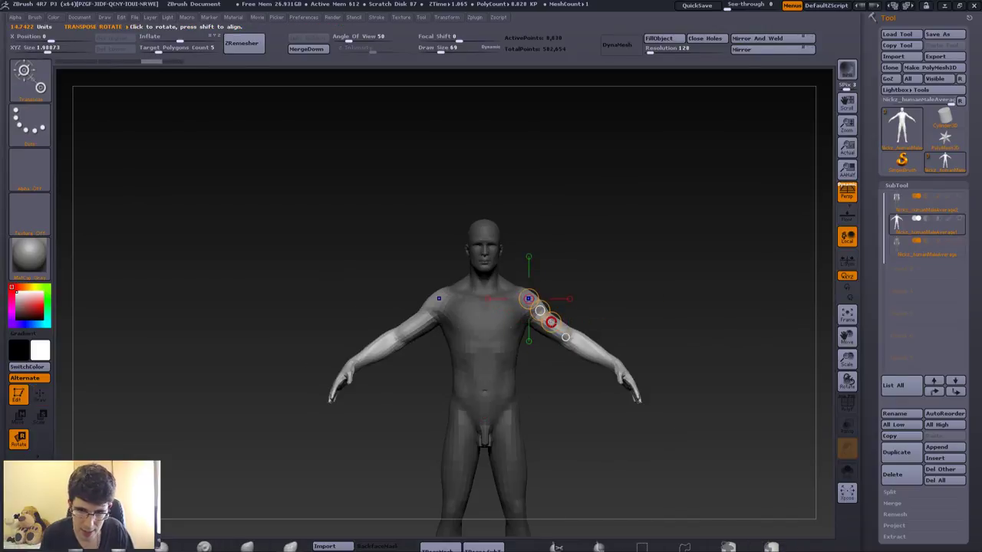
key(ctrl+z)
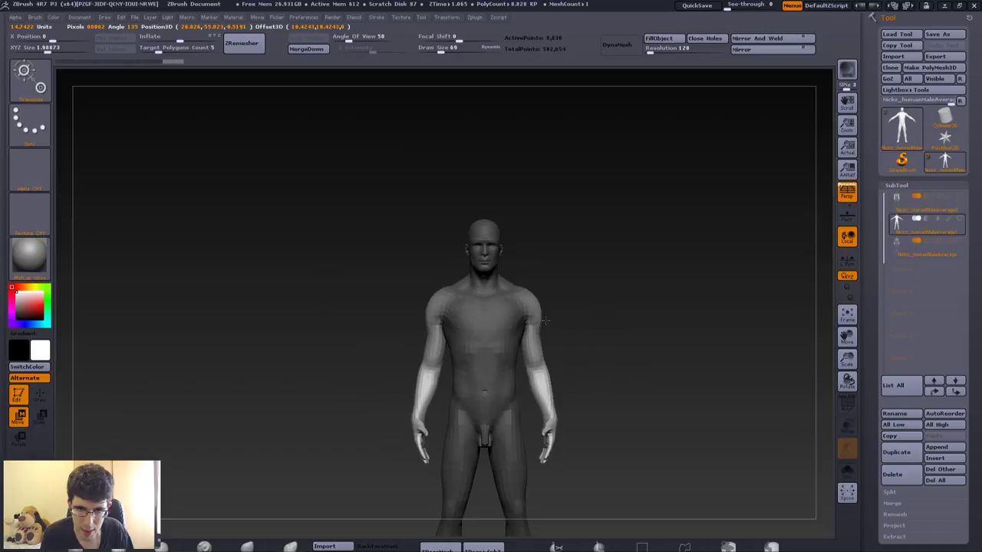
key(q)
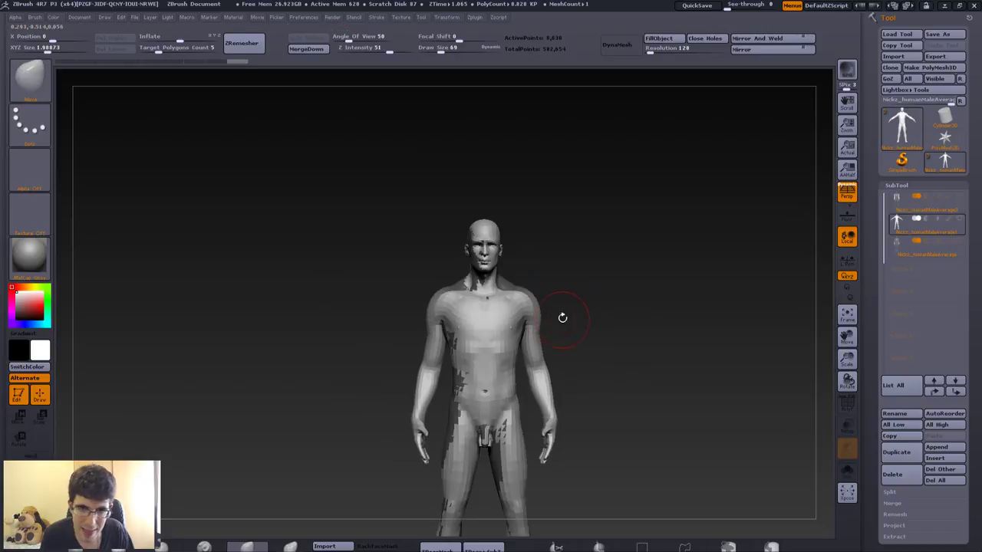
Subdivide the posed low-poly copy, show polyframe, and switch back to the first posed subtool.
mouse_move(561, 318)
alt+mouse_down()
mouse_move(579, 435)
mouse_move(588, 272)
mouse_move(754, 234)
alt+mouse_up()
key(shift+f)
key(ctrl+d)
key(ctrl+d)
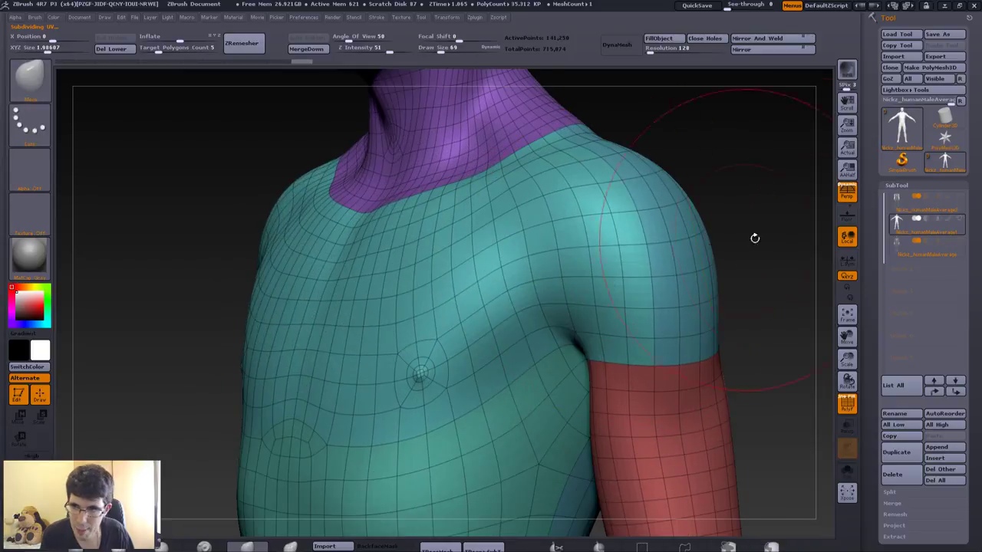
click(898, 201)
drag(690, 324, 684, 296)
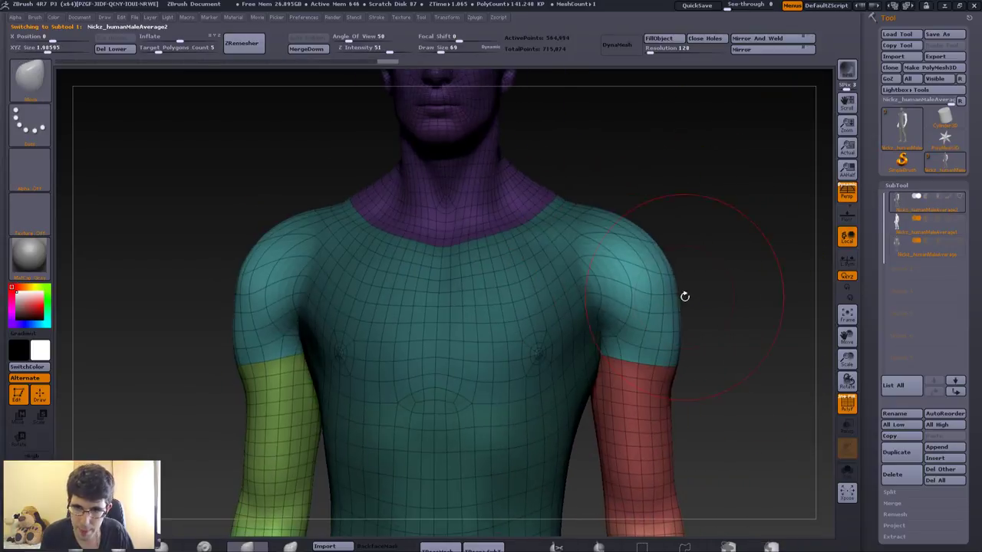
Select subtool 2, the 141,250-point posed copy, and zoom out to frame its upper body.
click(900, 225)
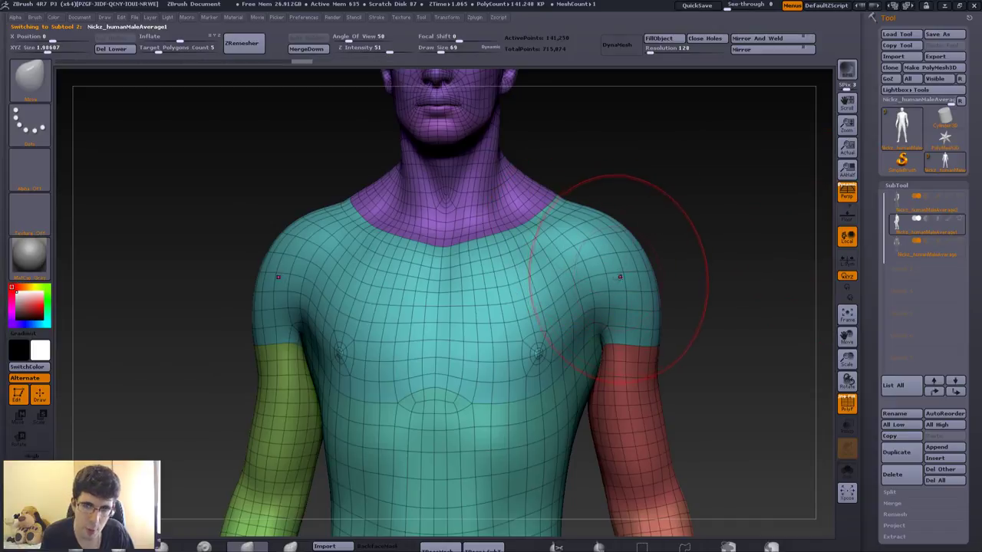
alt+drag(620, 276, 585, 303)
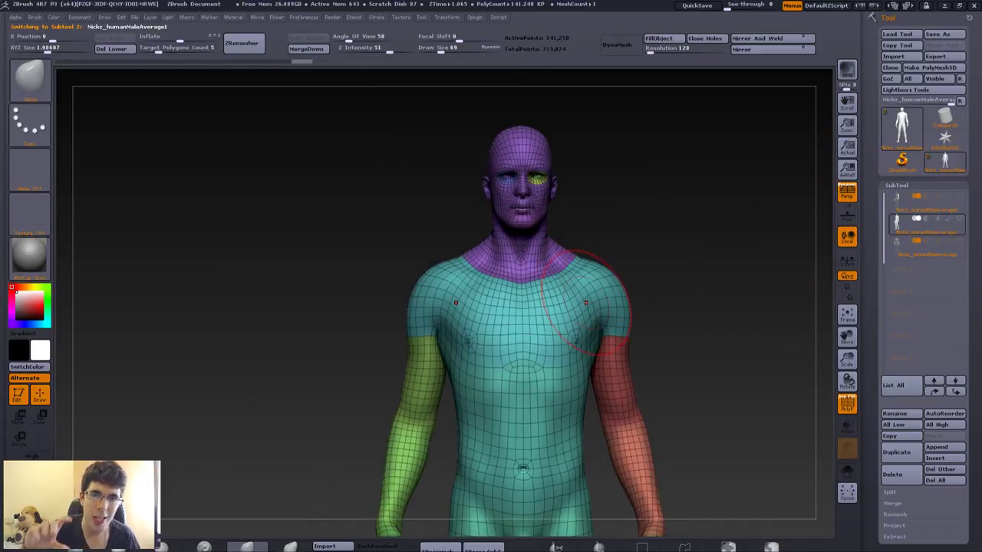